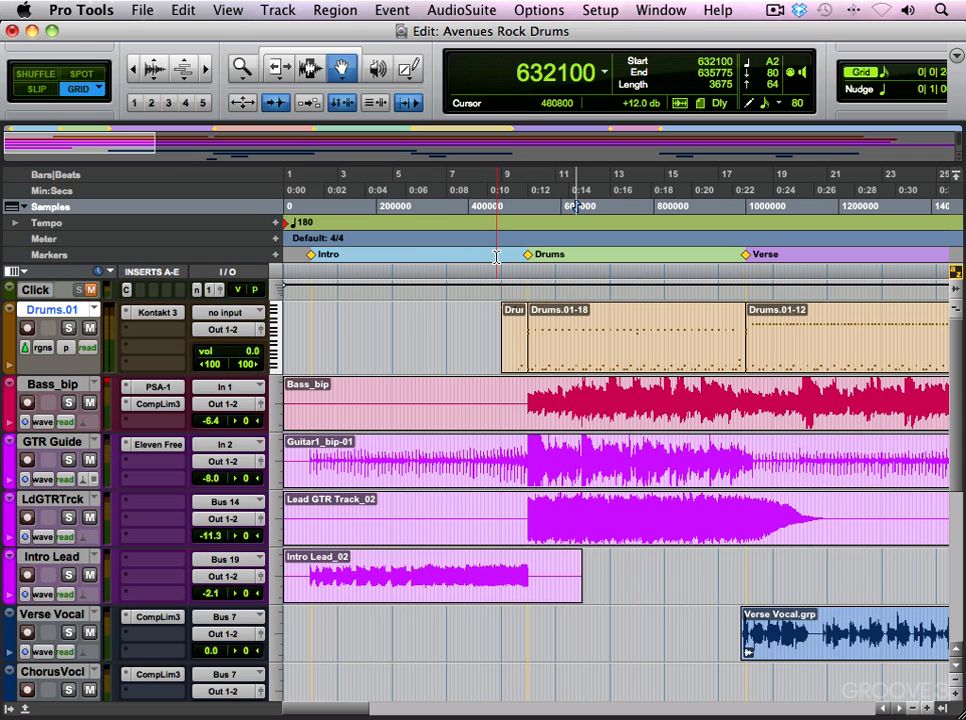
Play the arrangement from the drum entrance at bar 9 through to the Verse marker
{"action": "key", "text": "r"}
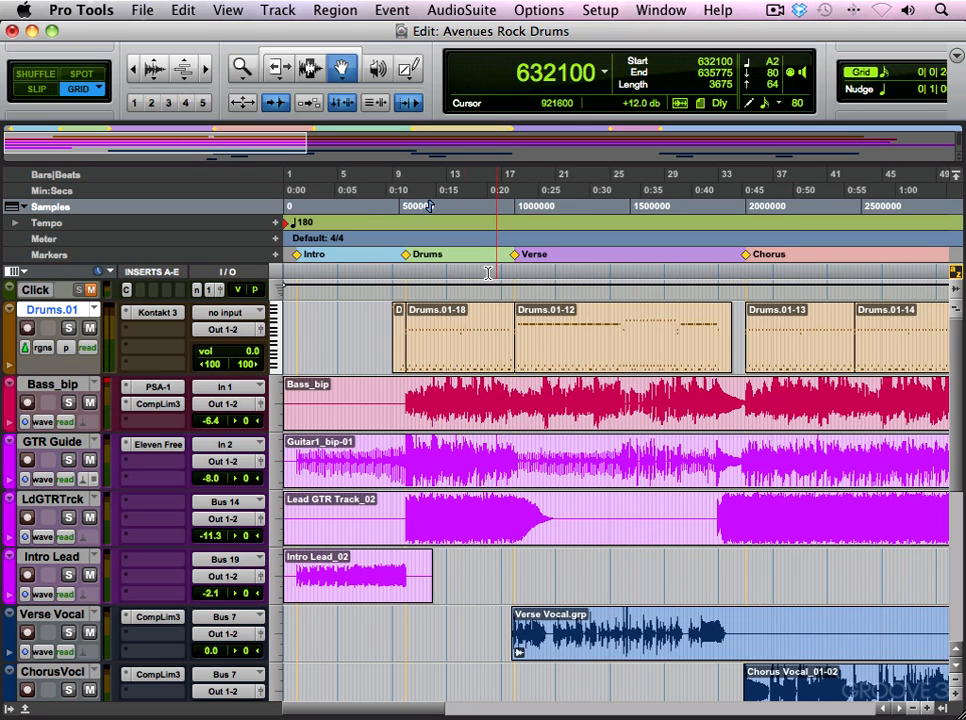
{"action": "left_click", "coordinate": [391, 241]}
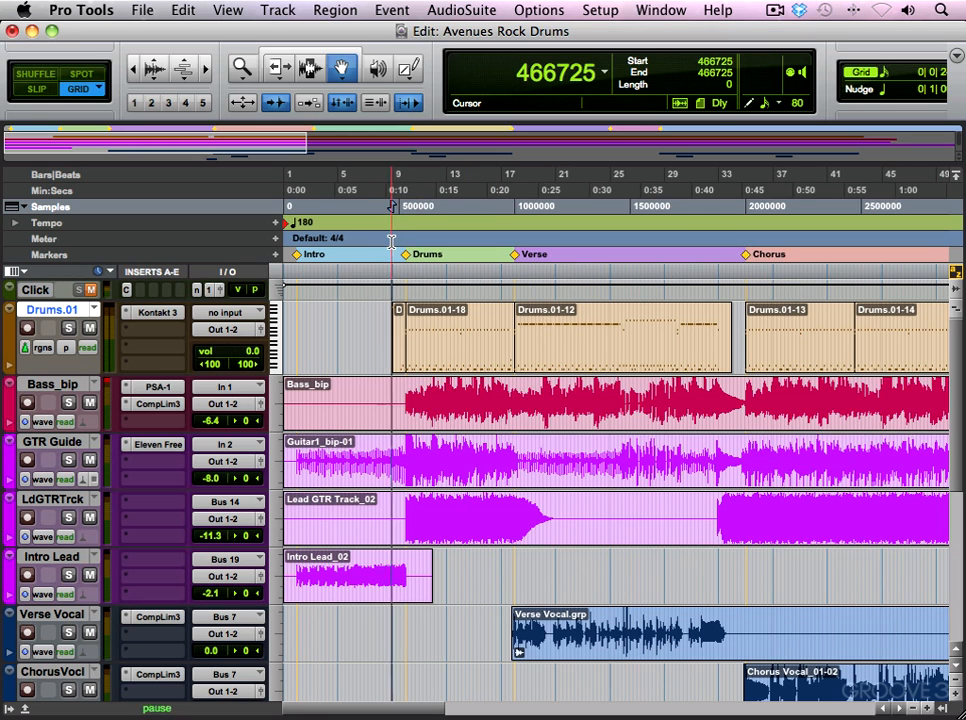
{"action": "key", "text": "space"}
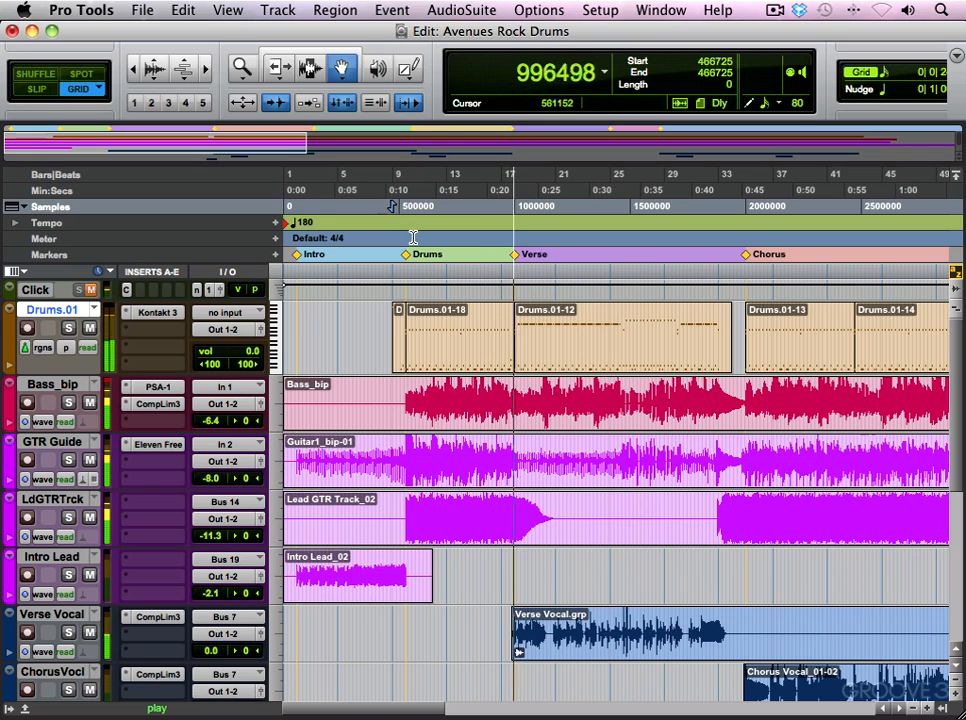
{"action": "key", "text": "space"}
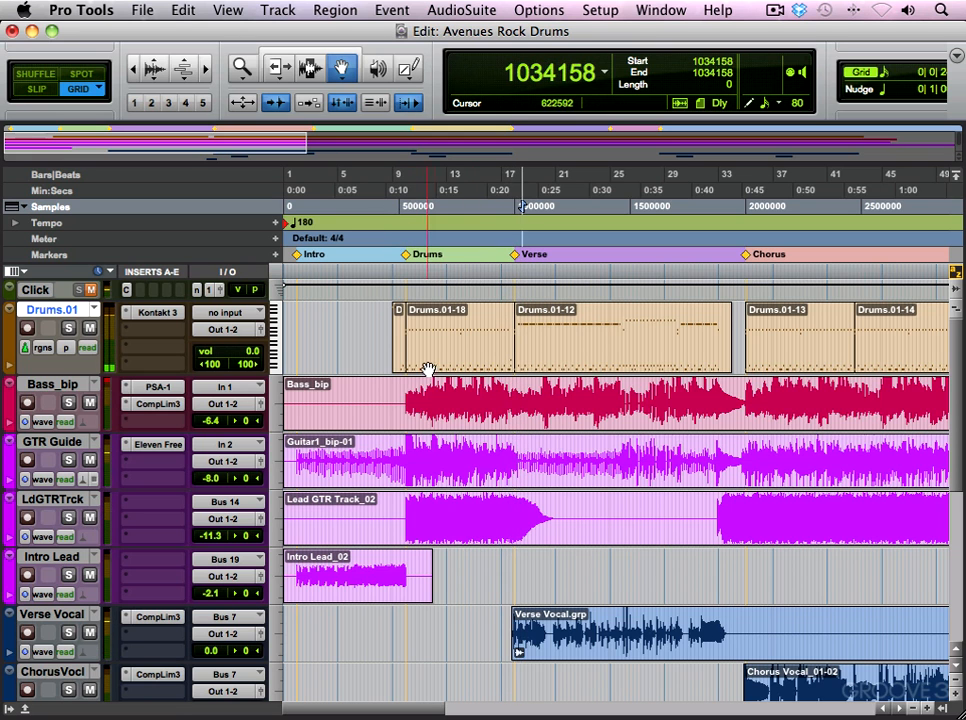
Open the Drums.01-18 region in the MIDI Editor and move the A2 cymbal note on beat 4 of bar 11 down to G2
{"action": "double_click", "coordinate": [434, 336]}
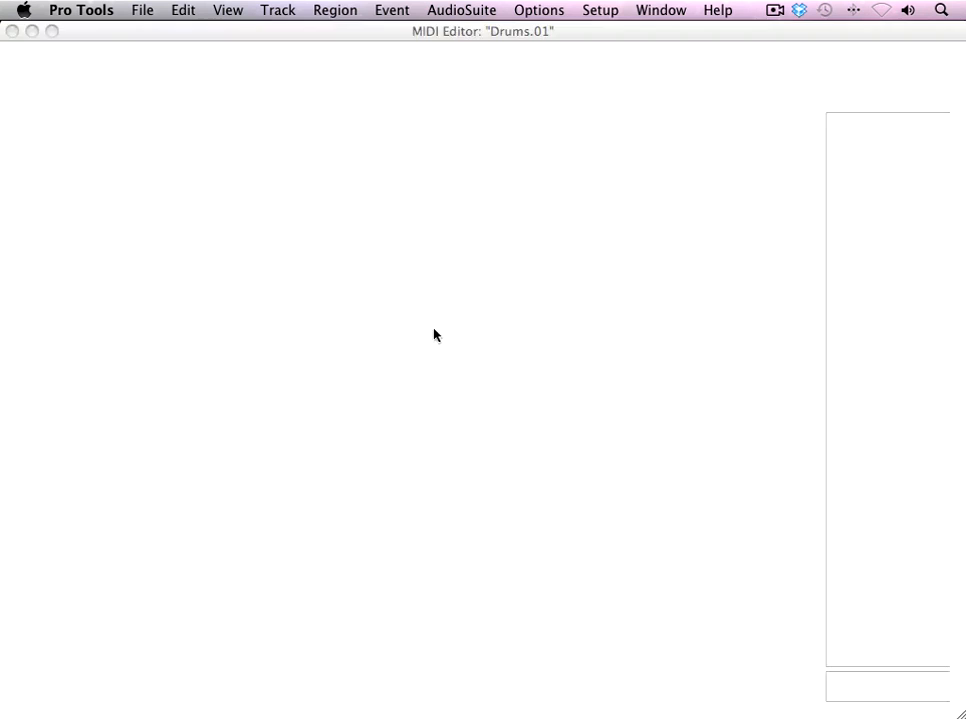
{"action": "key", "text": "t"}
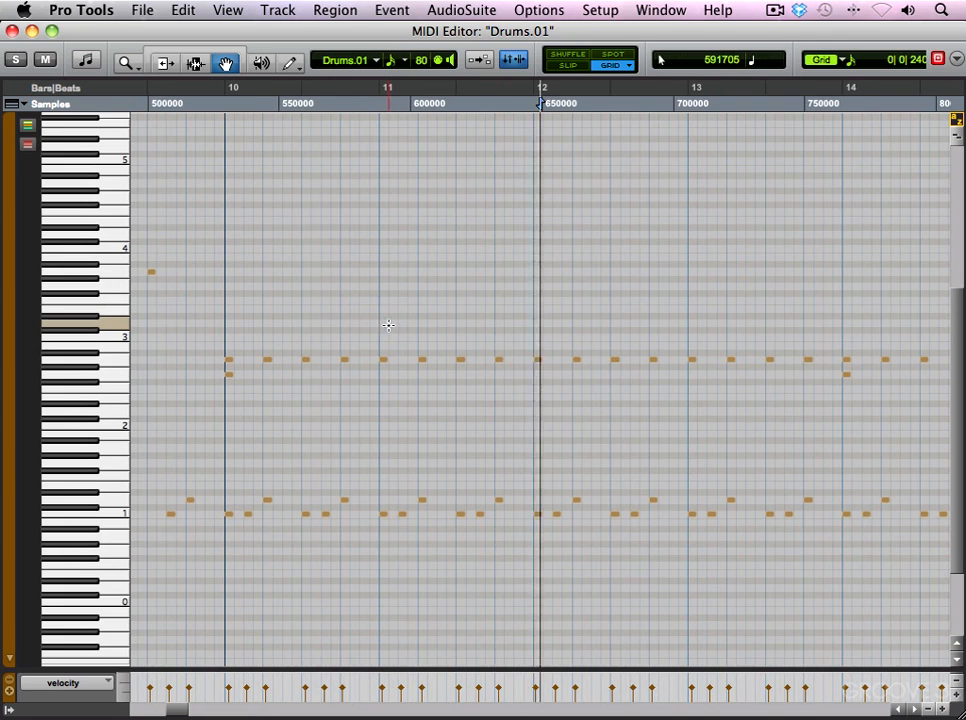
{"action": "left_click", "coordinate": [500, 375]}
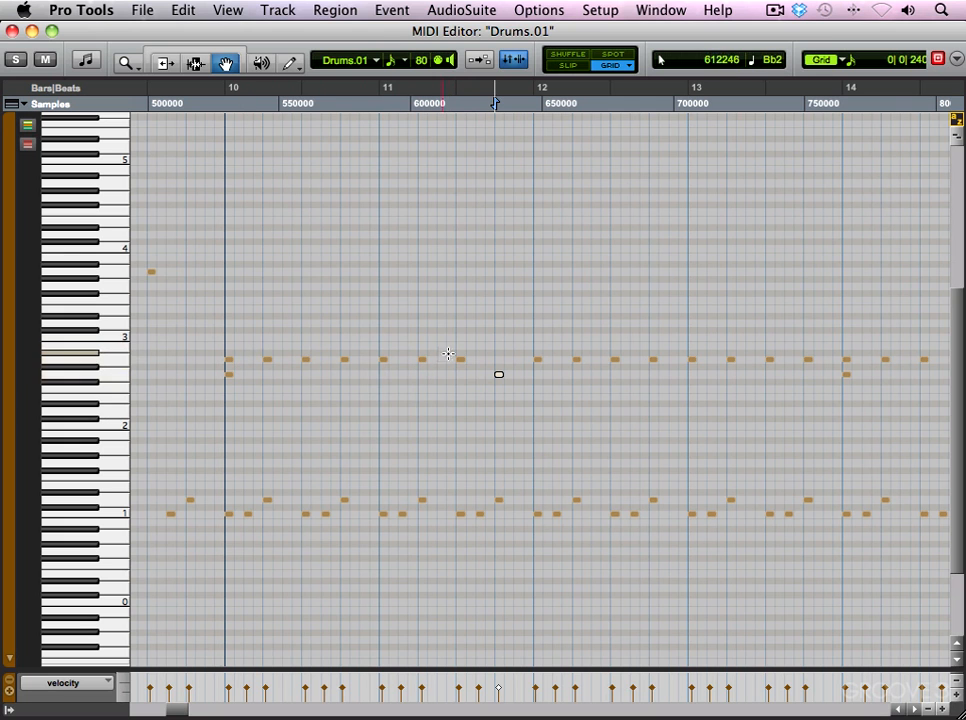
{"action": "left_click", "coordinate": [499, 375]}
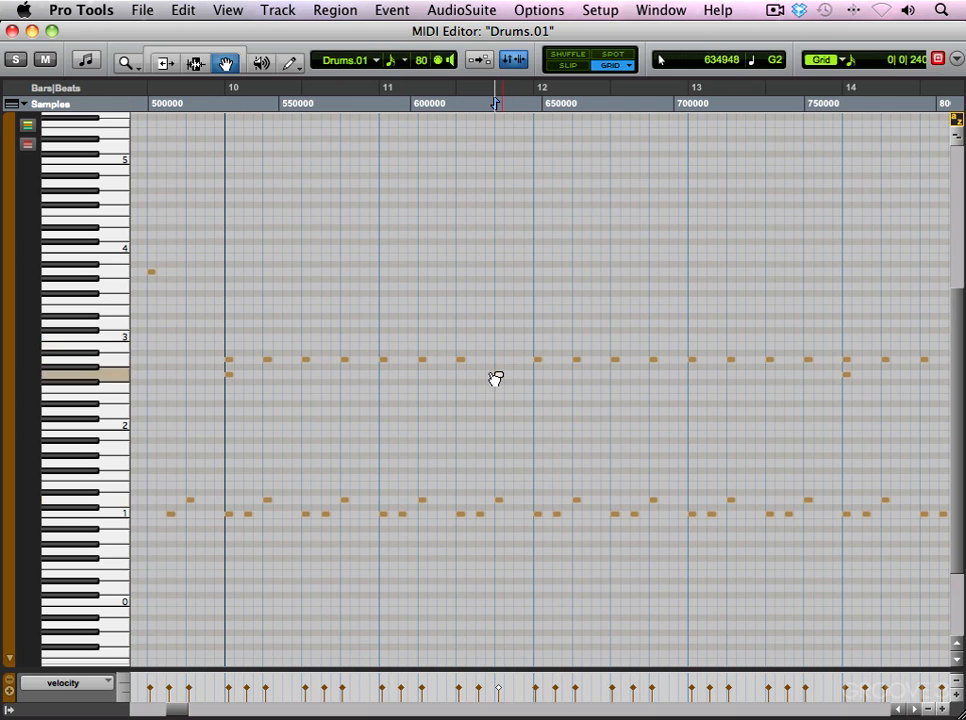
Play the drum part from just before bar 10 into bar 13 to audition the changed cymbal hit
{"action": "left_click", "coordinate": [204, 330]}
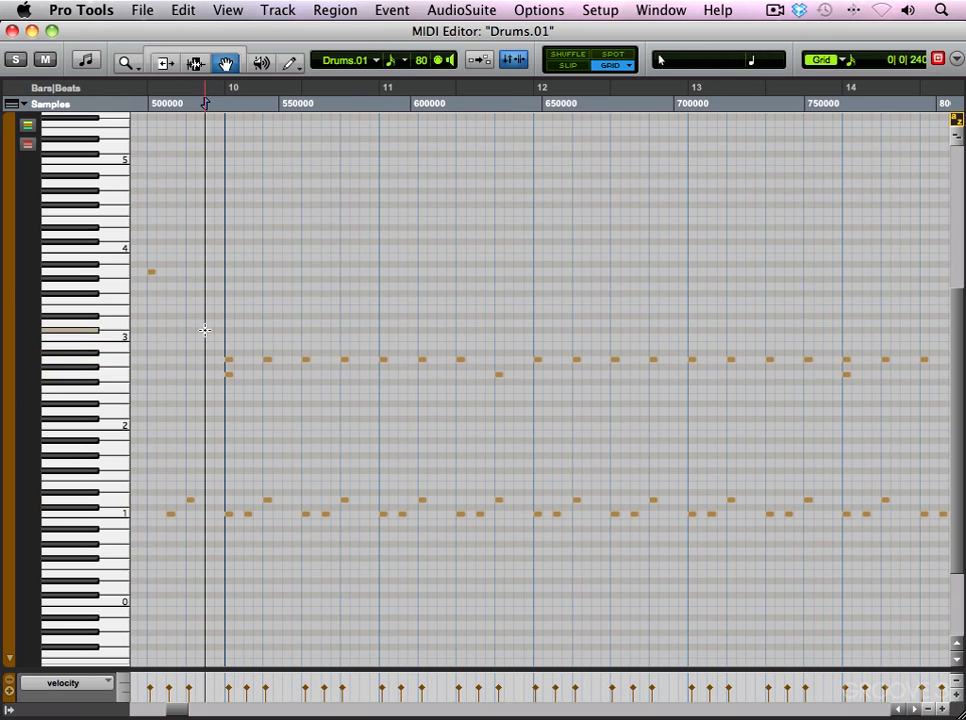
{"action": "key", "text": "space"}
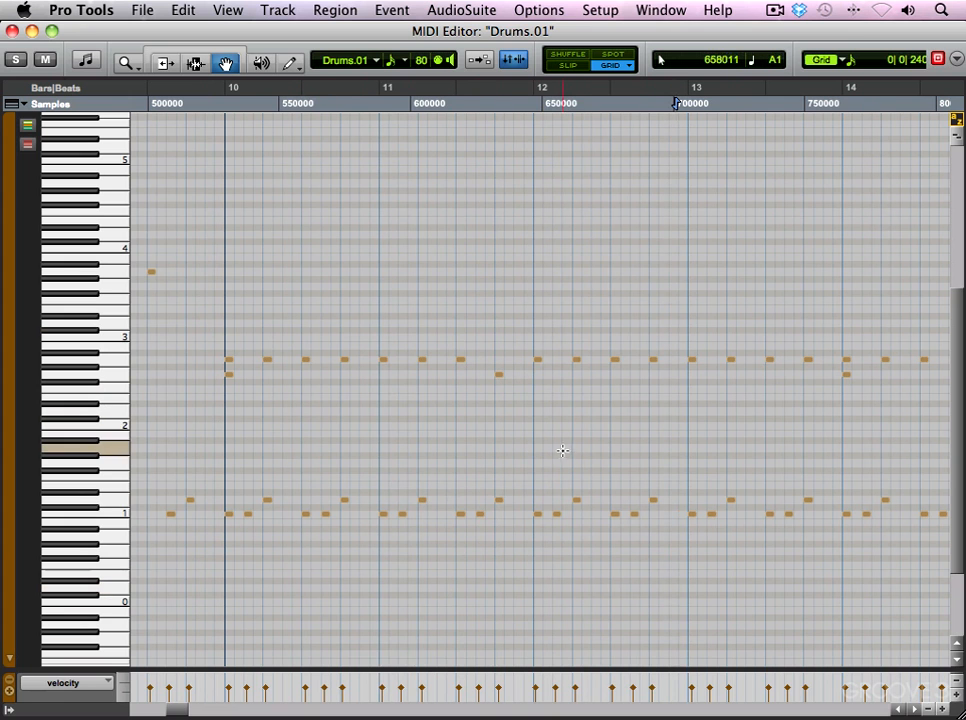
{"action": "key", "text": "space"}
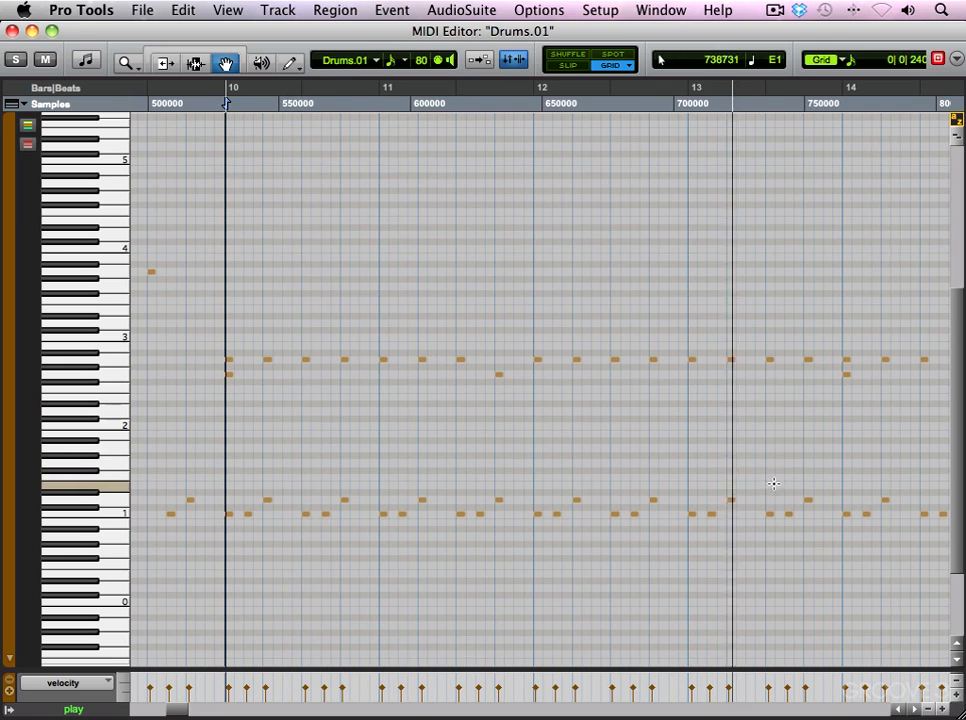
{"action": "key", "text": "space"}
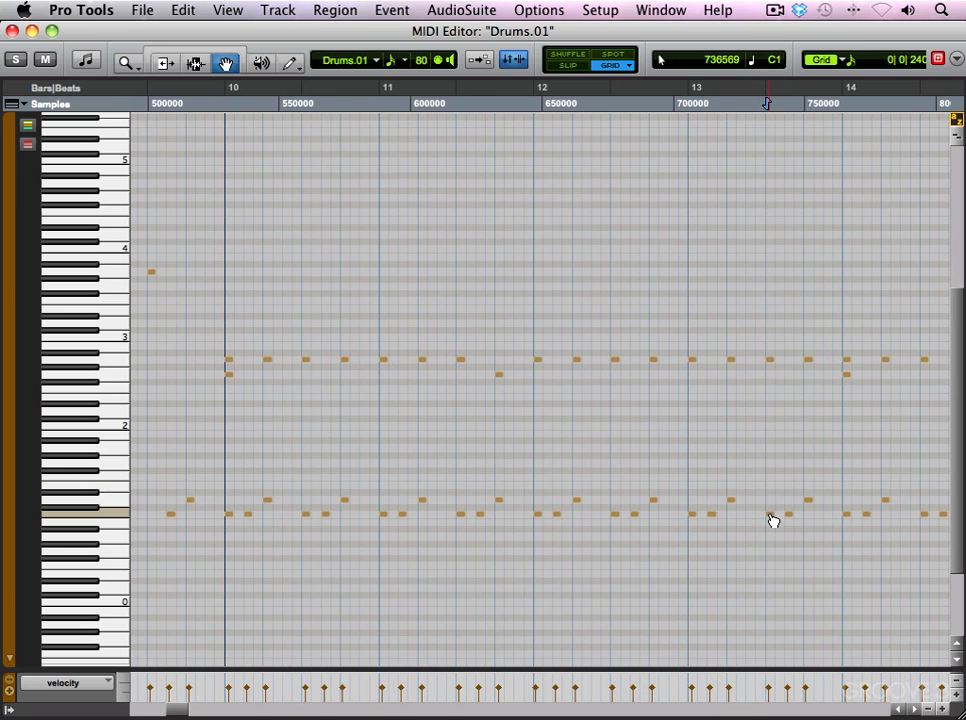
Build a sixteenth-note D1 snare roll across beats 3 and 4 of bar 13 and delete the two A2 cymbal notes above it
{"action": "left_click_drag", "start_coordinate": [789, 515], "coordinate": [791, 508]}
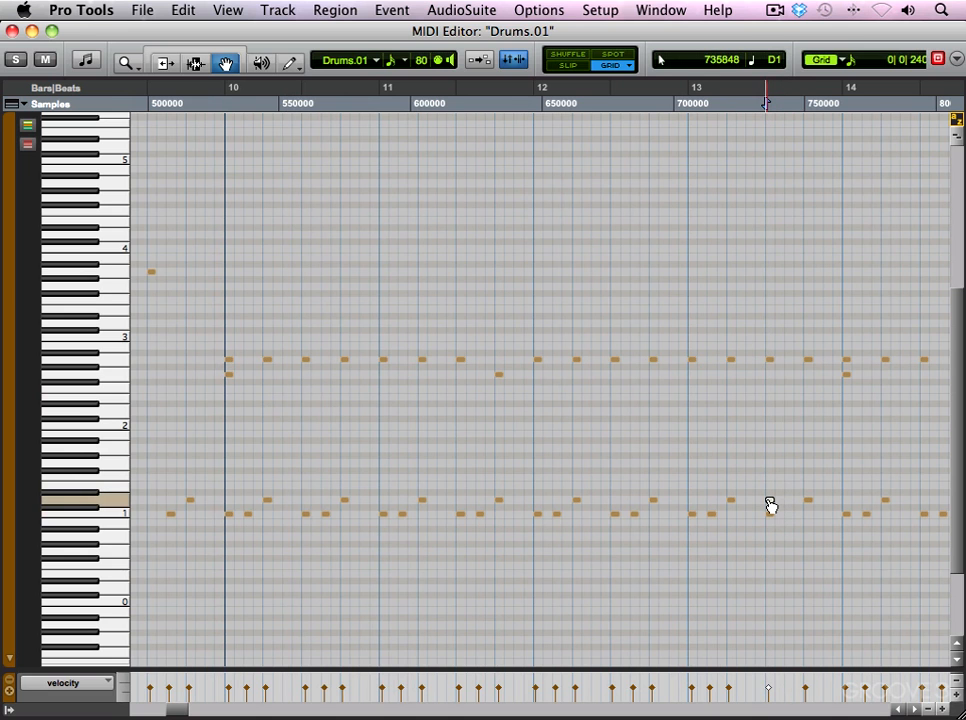
{"action": "left_click_drag", "start_coordinate": [774, 506], "coordinate": [839, 509]}
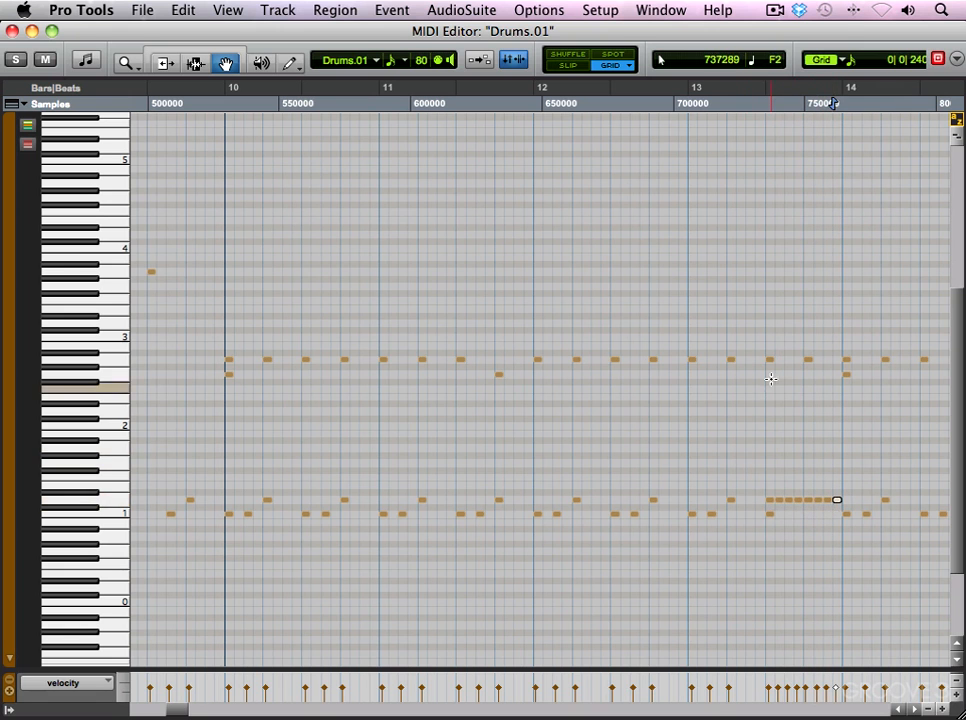
{"action": "left_click", "coordinate": [766, 336]}
{"action": "left_click_drag", "start_coordinate": [766, 336], "coordinate": [820, 368]}
{"action": "key", "text": "Delete"}
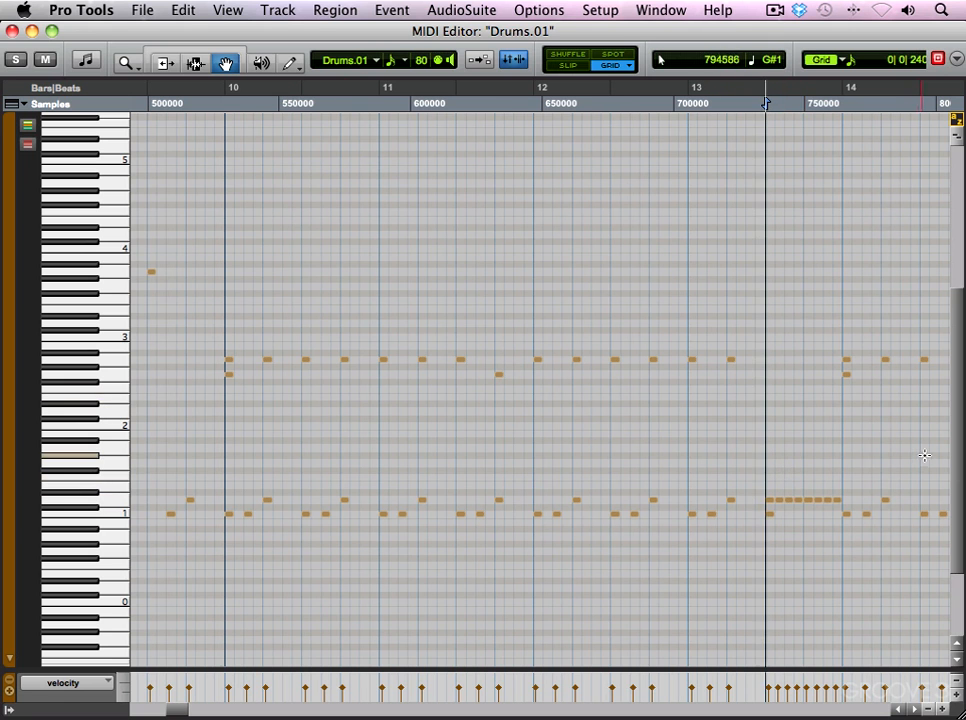
Play the drum part from the middle of bar 9 to audition the snare roll in bar 13
{"action": "key", "text": "super+bracketleft"}
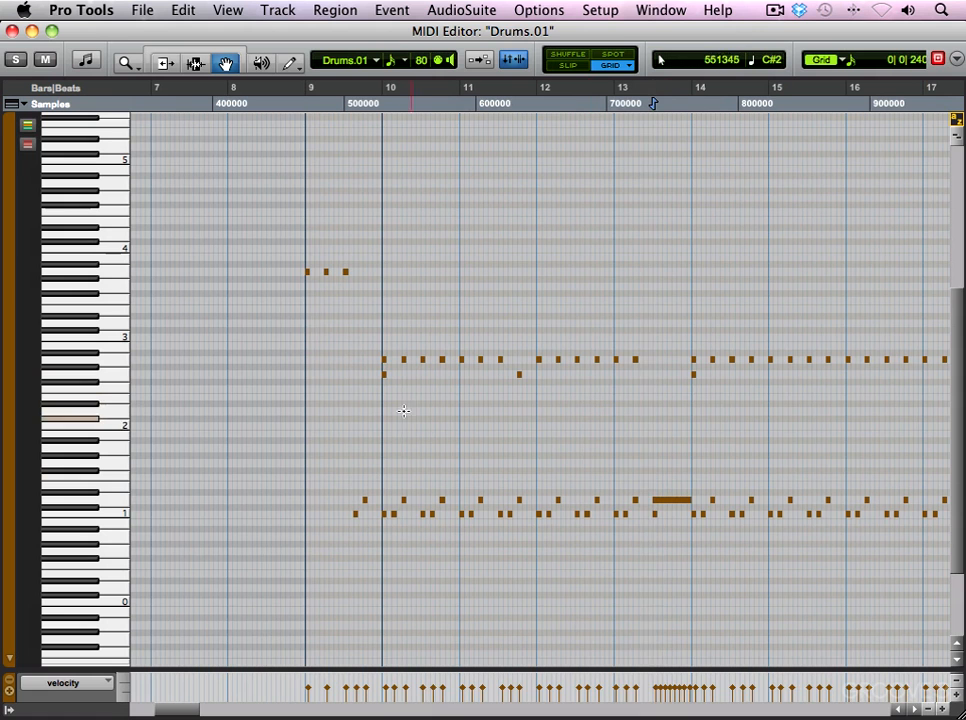
{"action": "left_click", "coordinate": [343, 412]}
{"action": "key", "text": "space"}
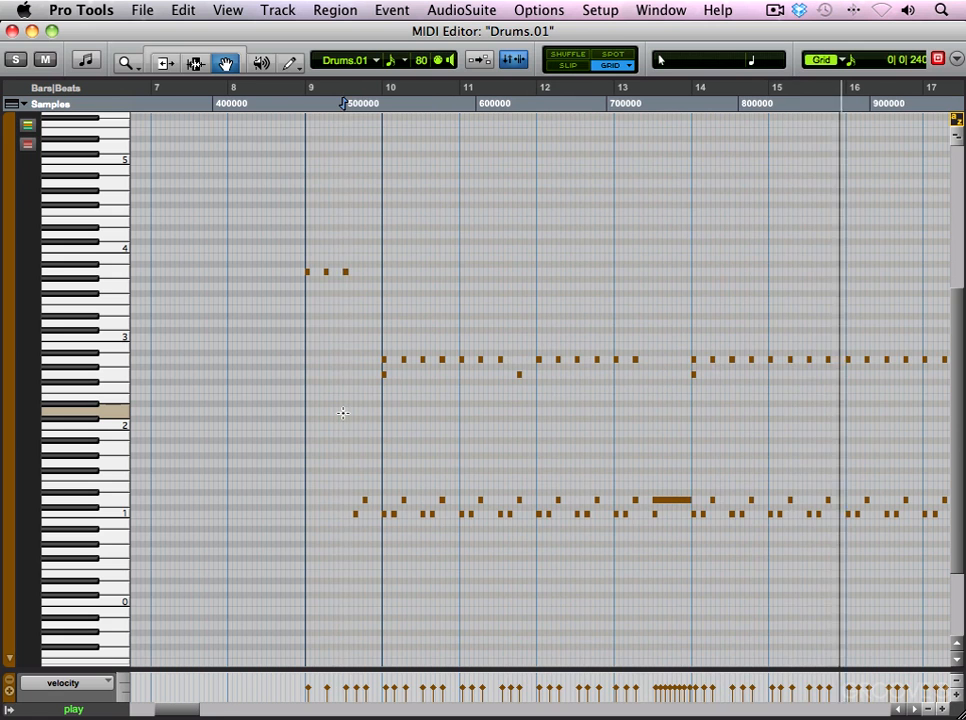
Examine the drum notes between bars 13 and 18 and play them from late in bar 13
{"action": "key", "text": "r"}
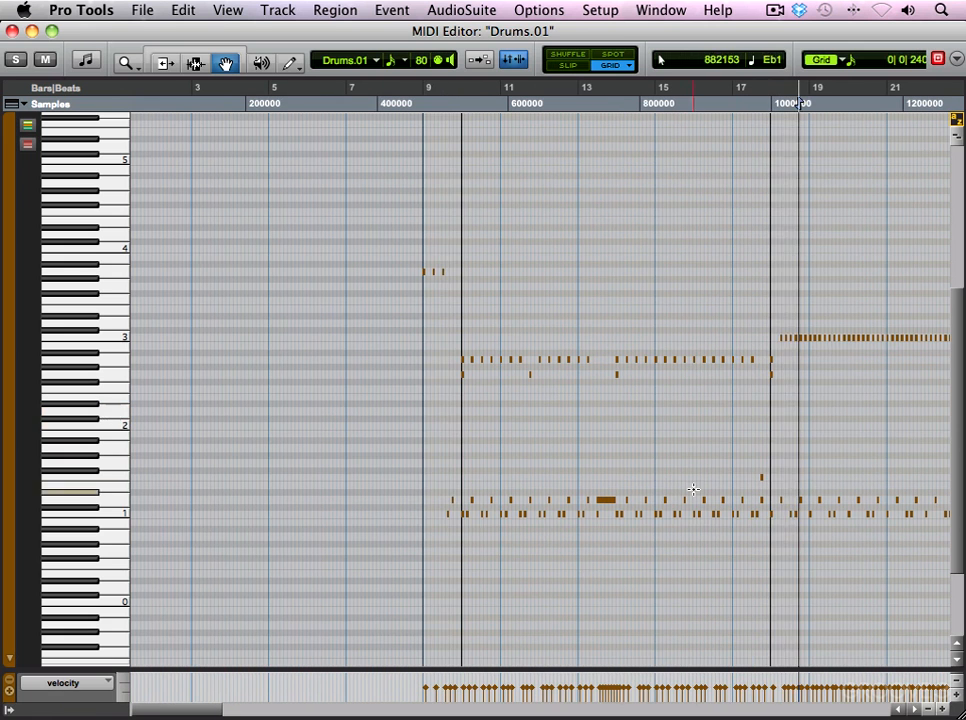
{"action": "key", "text": "t"}
{"action": "key", "text": "t"}
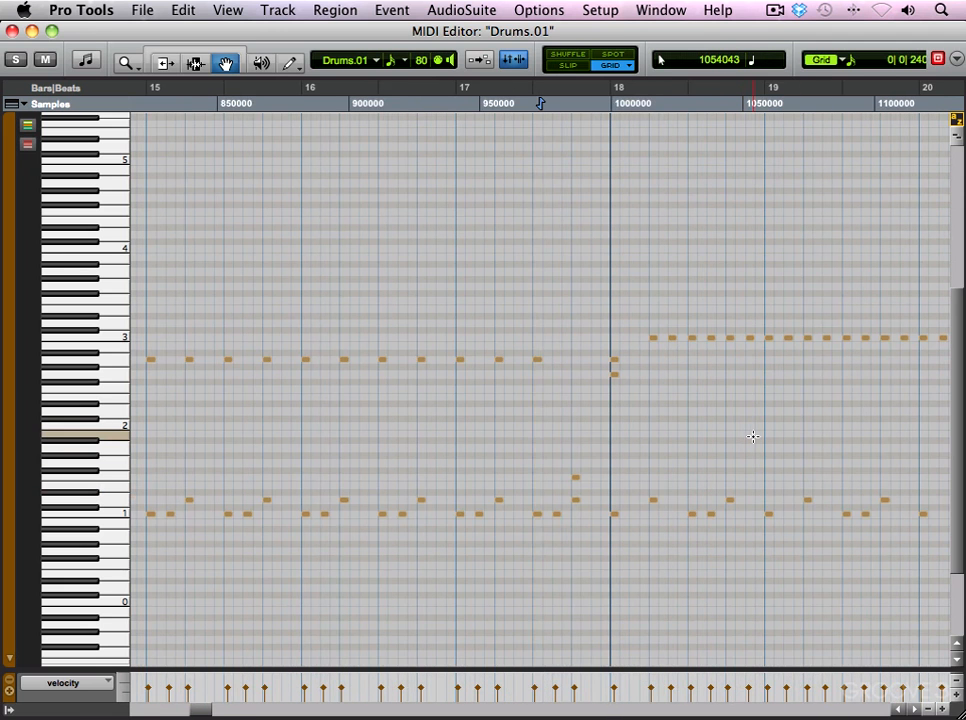
{"action": "key", "text": "r"}
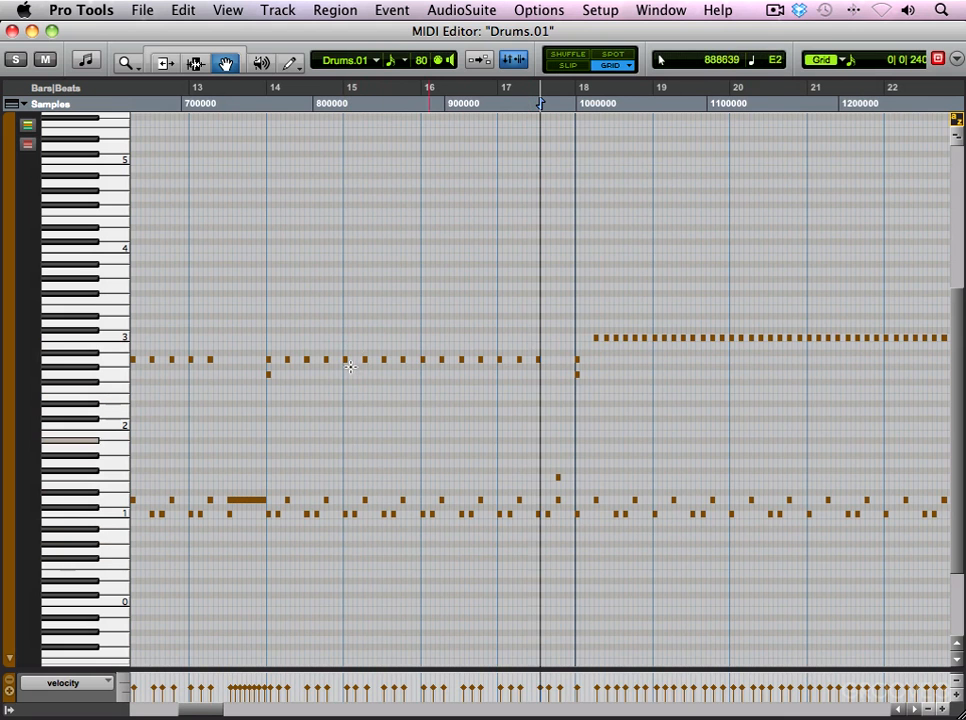
{"action": "scroll", "coordinate": [248, 341], "scroll_direction": "left", "scroll_amount": 5}
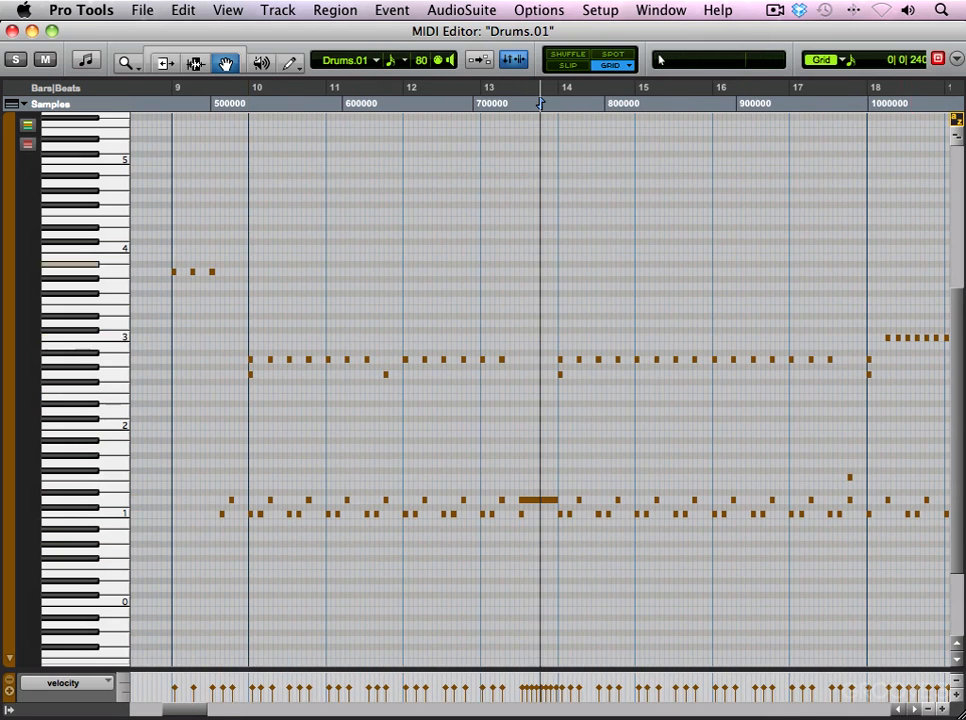
{"action": "key", "text": "space"}
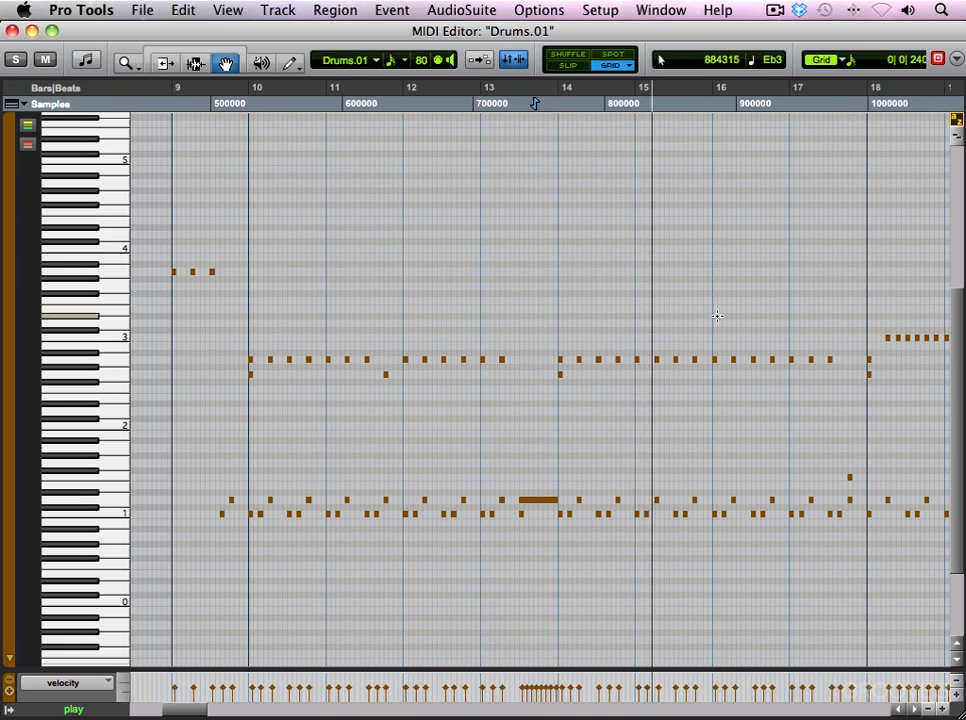
Rearrange bars 16 and 17 so D1 snares fall on beats 1 and 3 with C1 kicks between them, and play the passage
{"action": "left_click", "coordinate": [722, 358]}
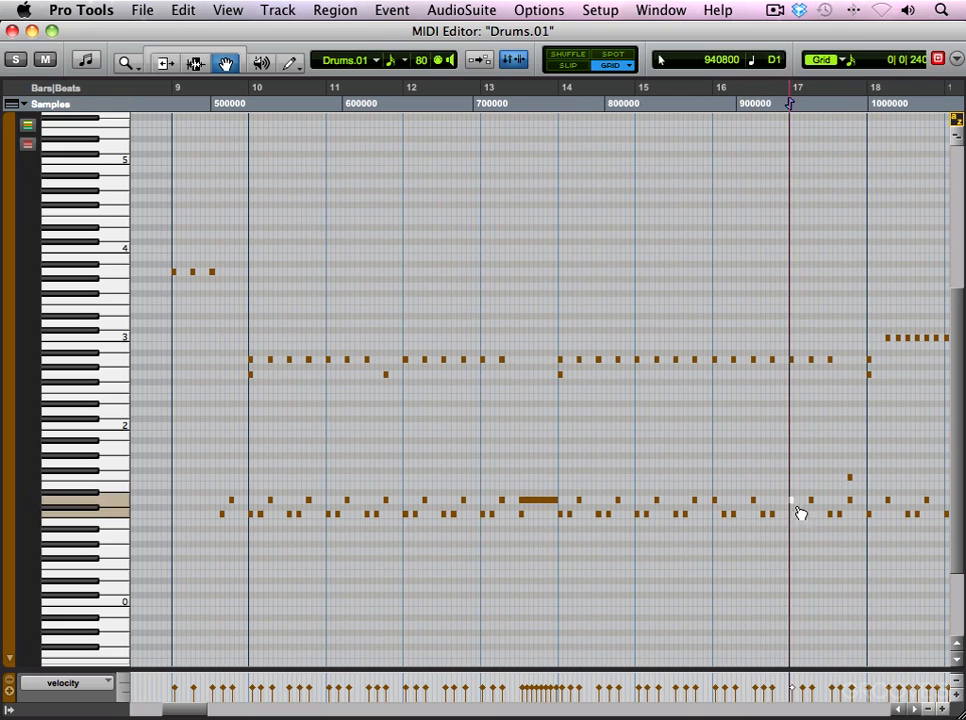
{"action": "left_click_drag", "start_coordinate": [811, 502], "coordinate": [850, 515]}
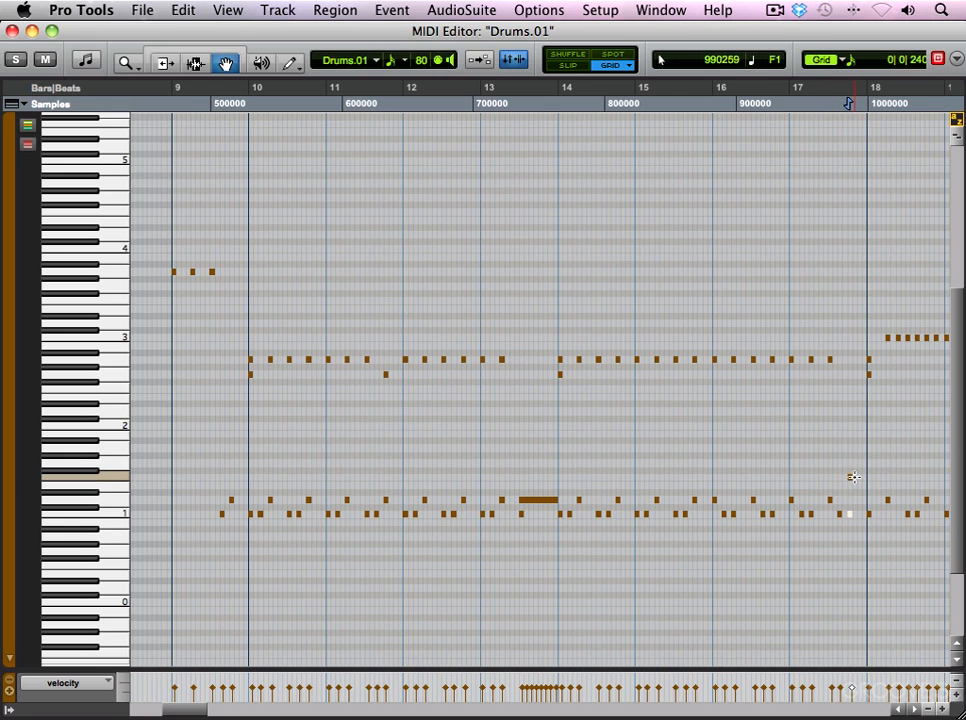
{"action": "left_click", "coordinate": [507, 415]}
{"action": "key", "text": "space"}
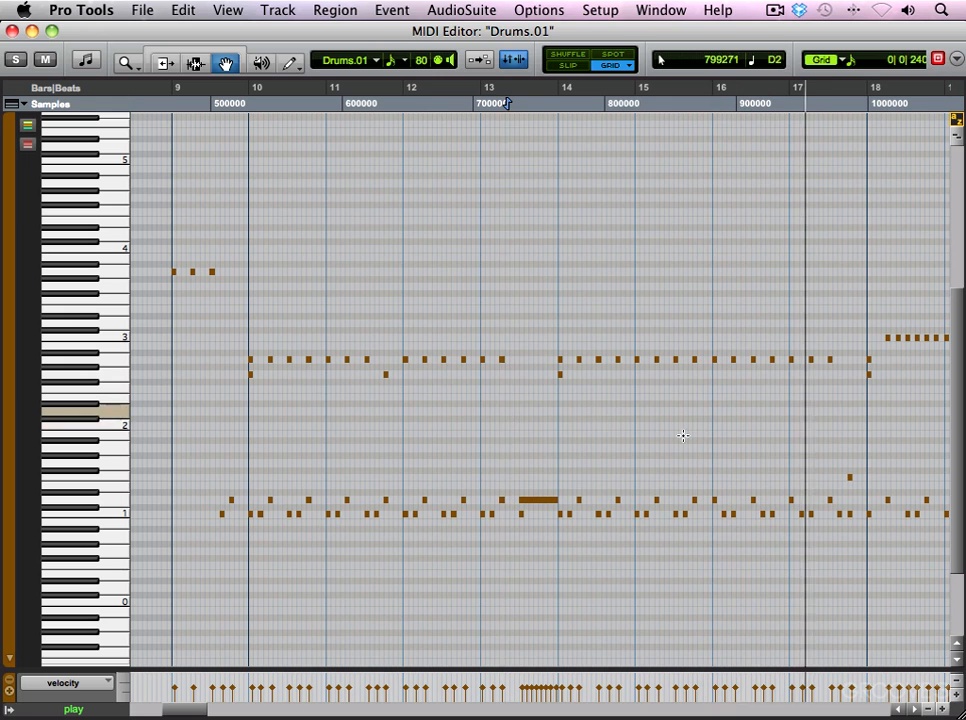
{"action": "left_click", "coordinate": [739, 452]}
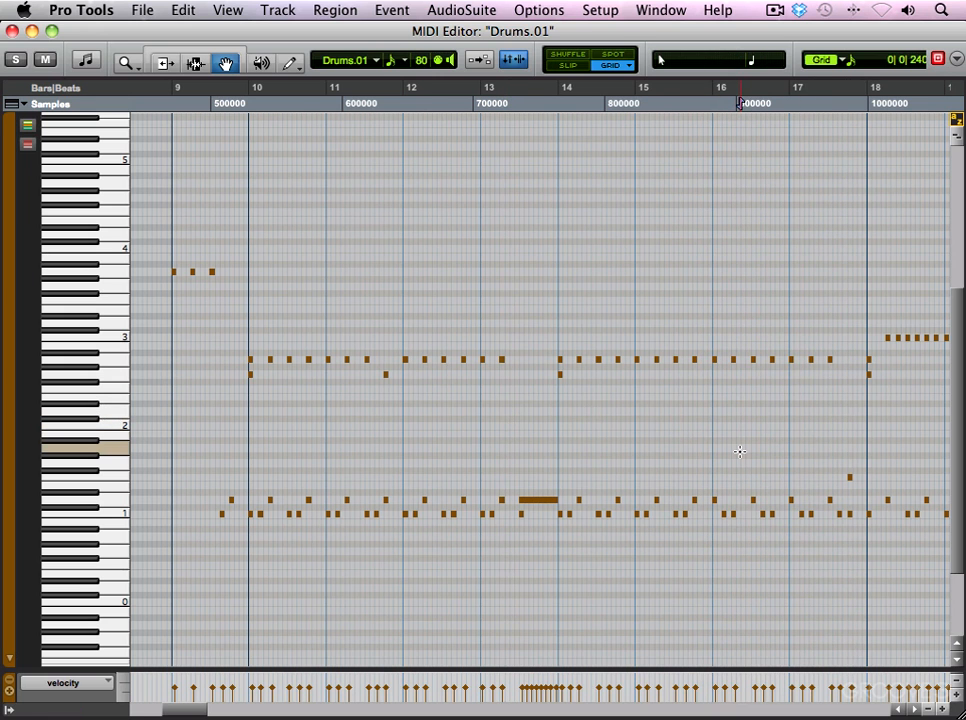
{"action": "key", "text": "space"}
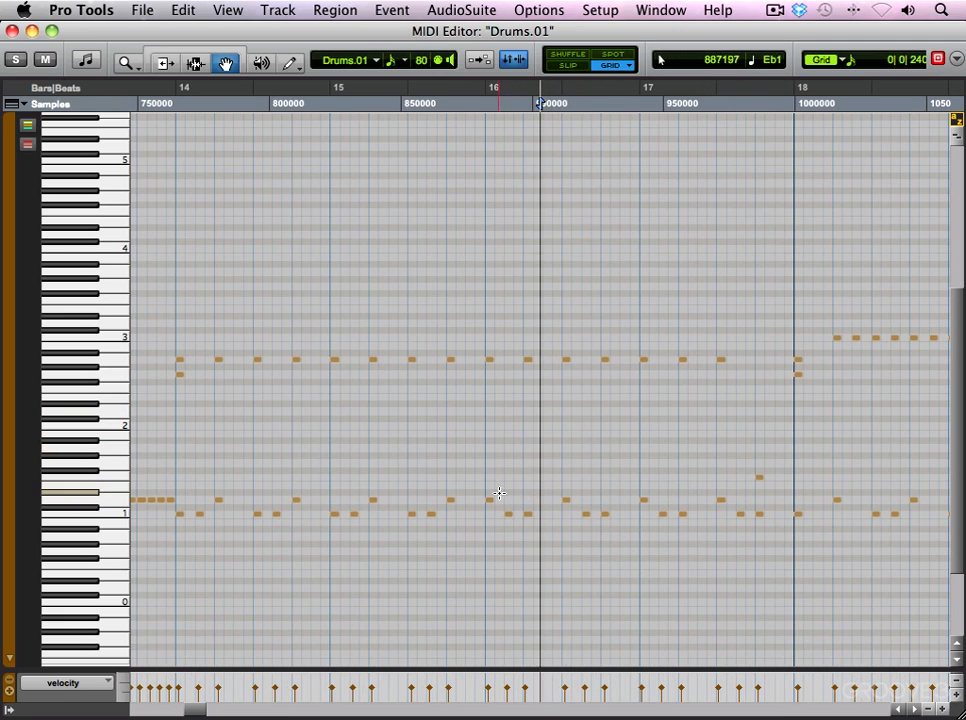
Move the beat 3 snare of bar 16 and its two following kicks an eighth note earlier, and play the change
{"action": "left_click_drag", "start_coordinate": [569, 501], "coordinate": [550, 501]}
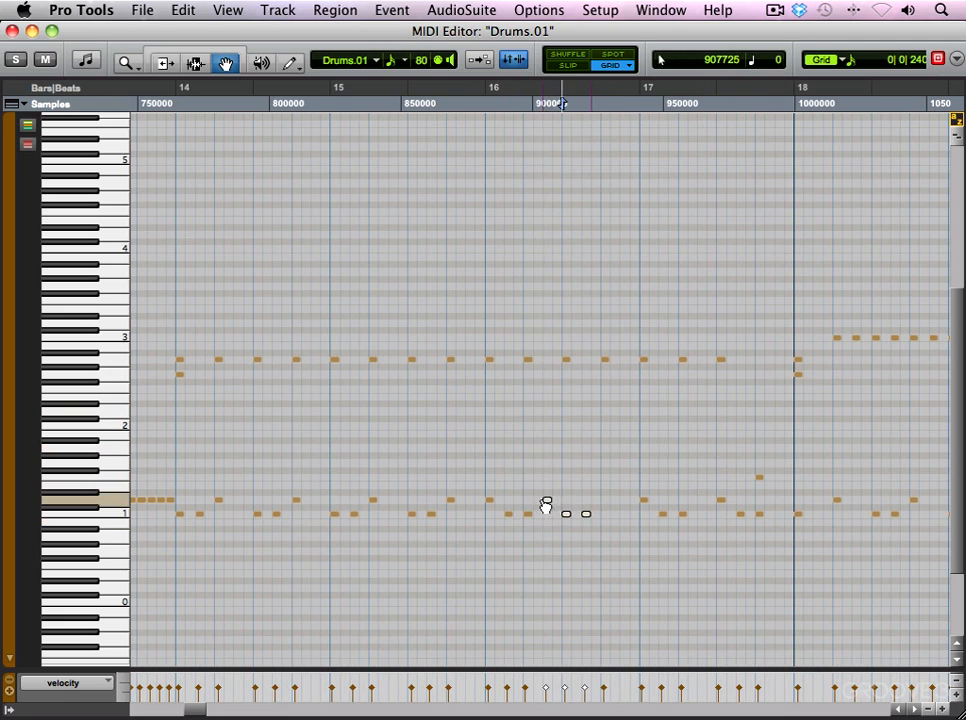
{"action": "left_click", "coordinate": [467, 437]}
{"action": "key", "text": "space"}
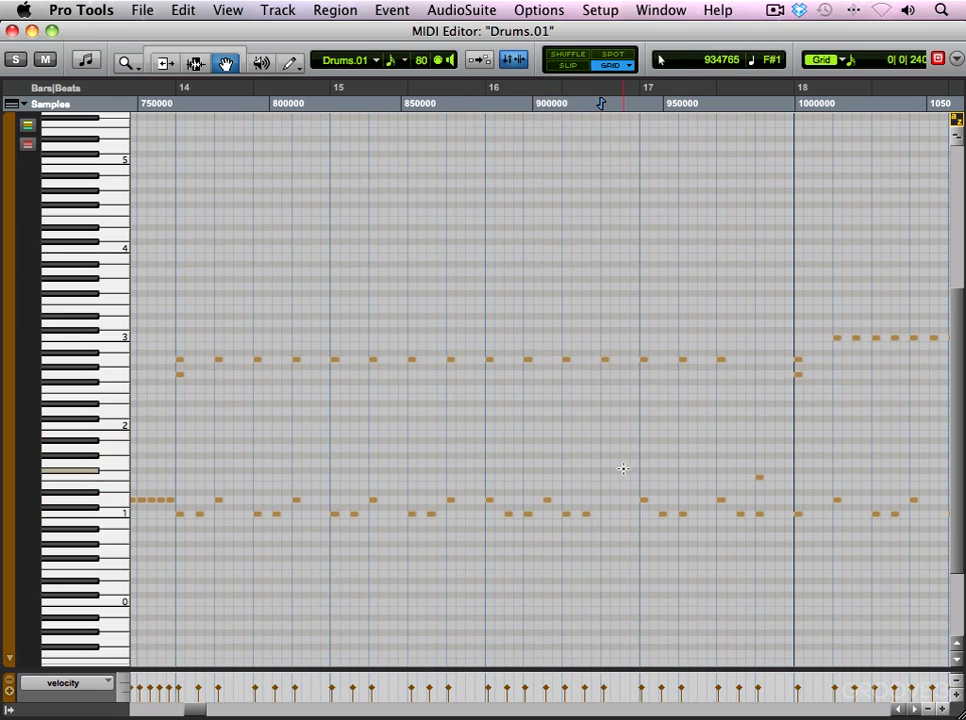
Copy the snare and two kicks at the start of bar 17 to beat 4 of bar 16, and play from bar 16
{"action": "left_click_drag", "start_coordinate": [637, 478], "coordinate": [684, 519]}
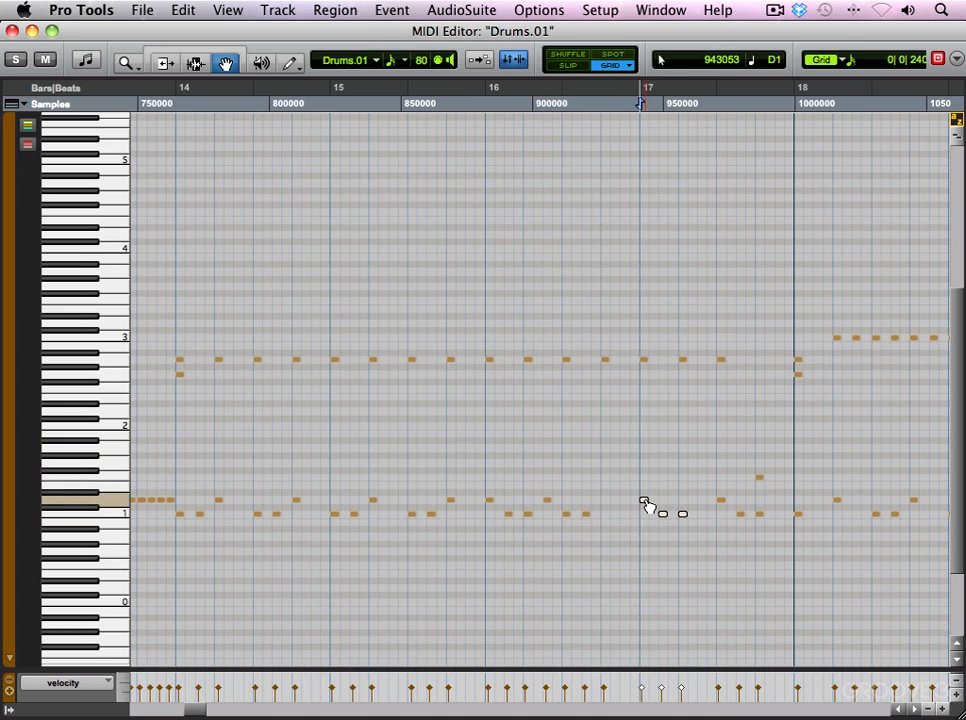
{"action": "left_click_drag", "start_coordinate": [611, 506], "coordinate": [611, 505]}
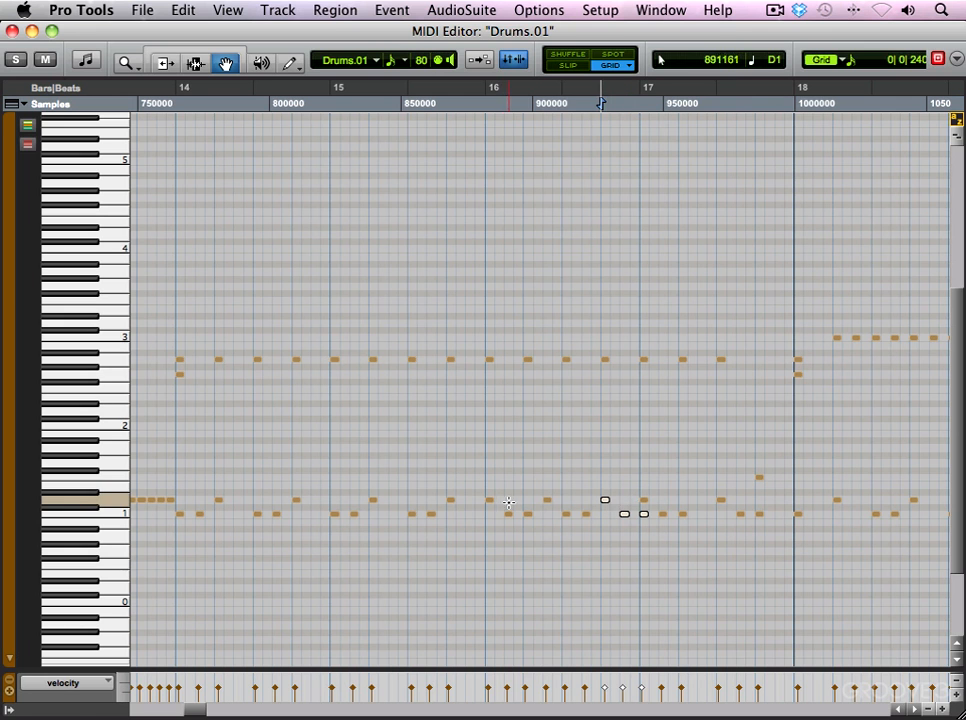
{"action": "left_click", "coordinate": [487, 463]}
{"action": "key", "text": "space"}
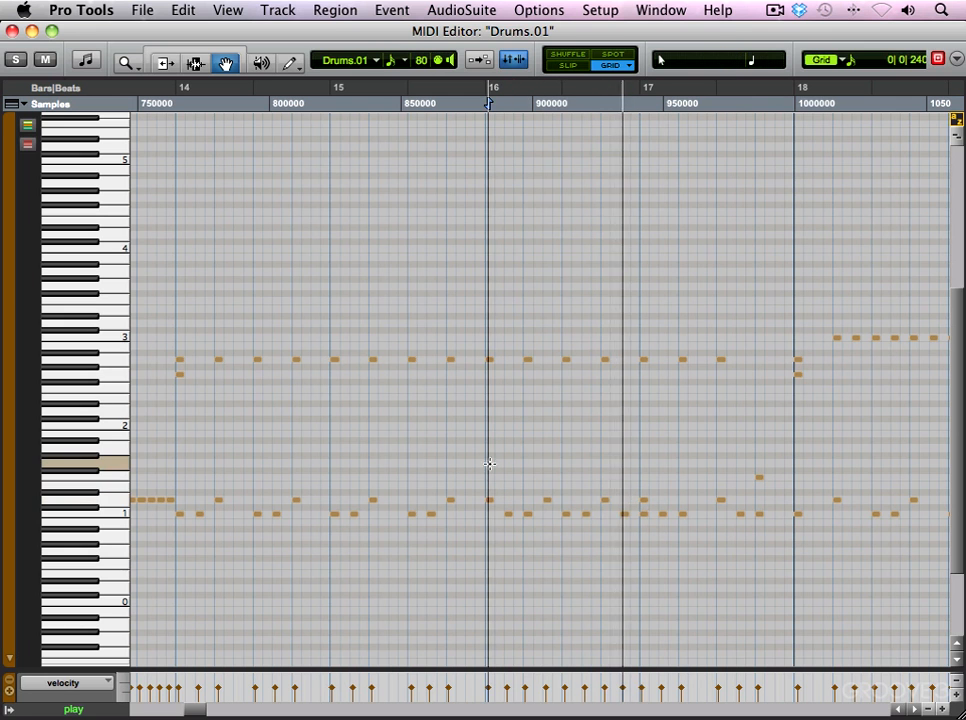
{"action": "key", "text": "space"}
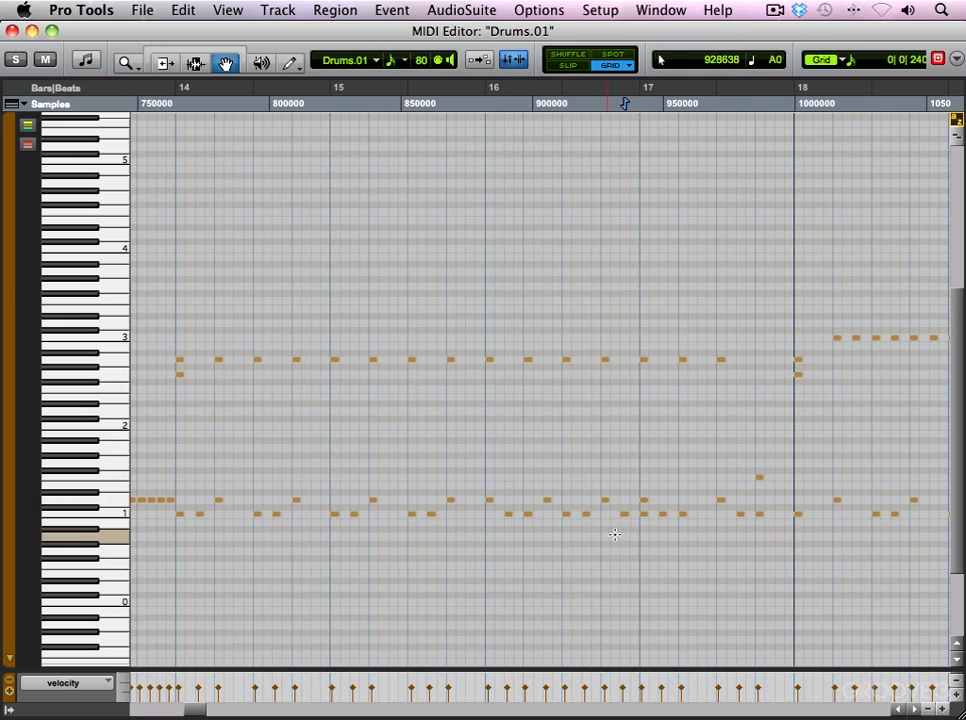
Move the original snare and two kicks at the start of bar 17 an eighth note later, and play the fill into bar 18
{"action": "left_click", "coordinate": [644, 492]}
{"action": "left_click_drag", "start_coordinate": [645, 505], "coordinate": [687, 520]}
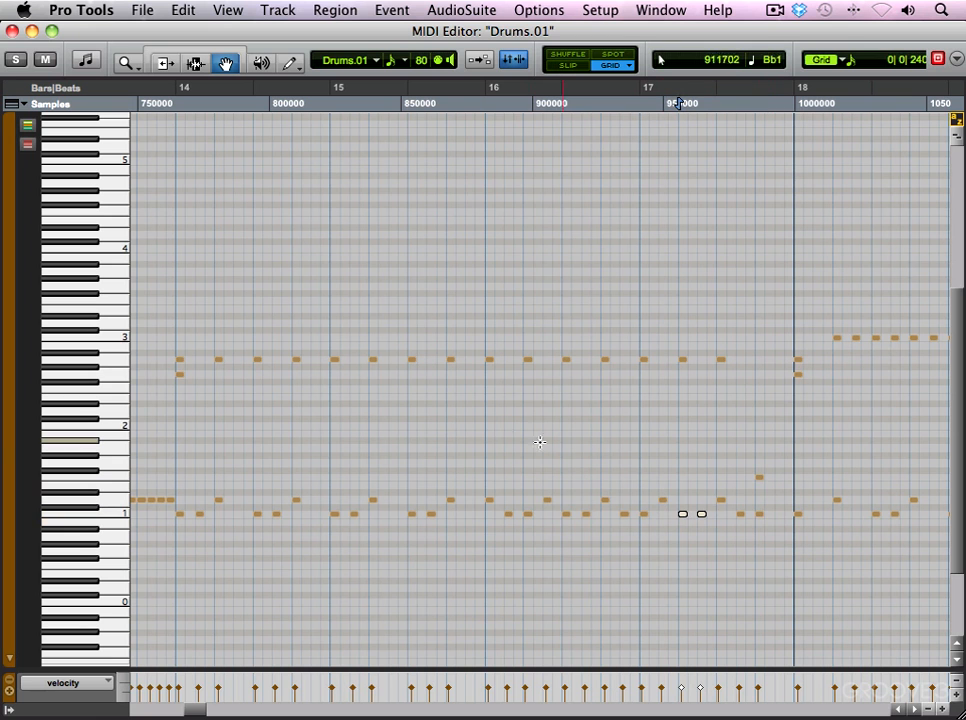
{"action": "left_click", "coordinate": [475, 408]}
{"action": "key", "text": "space"}
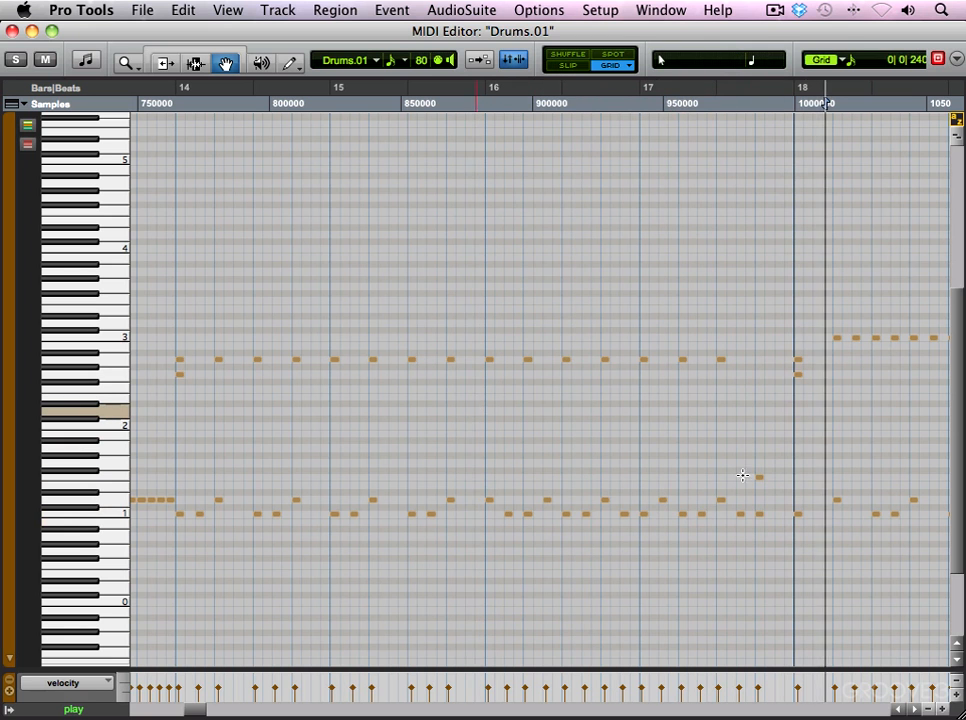
Lower the cymbal notes on beats 1 and 3 of bars 16 and 17 from A2 to G2, and play the change
{"action": "key", "text": "space"}
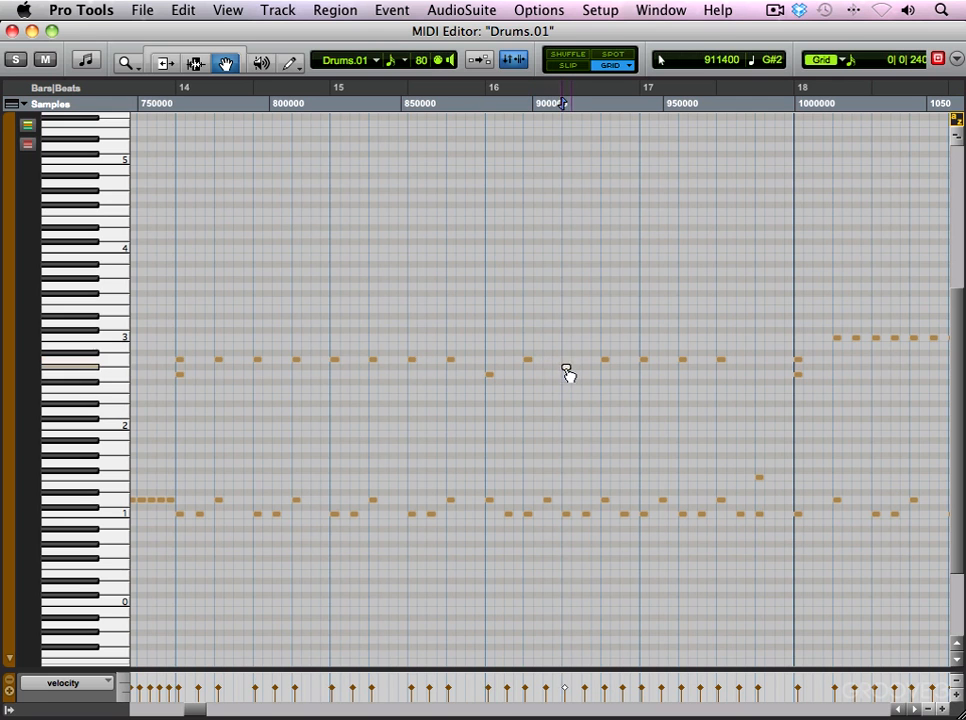
{"action": "left_click_drag", "start_coordinate": [646, 361], "coordinate": [647, 378]}
{"action": "left_click", "coordinate": [722, 361]}
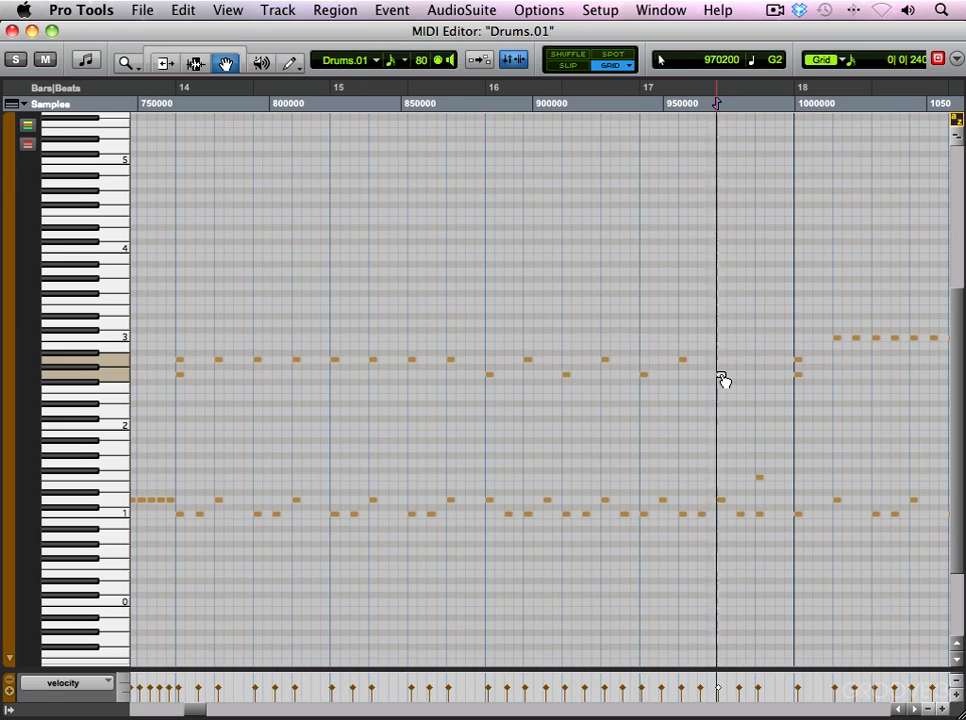
{"action": "left_click", "coordinate": [443, 421]}
{"action": "key", "text": "space"}
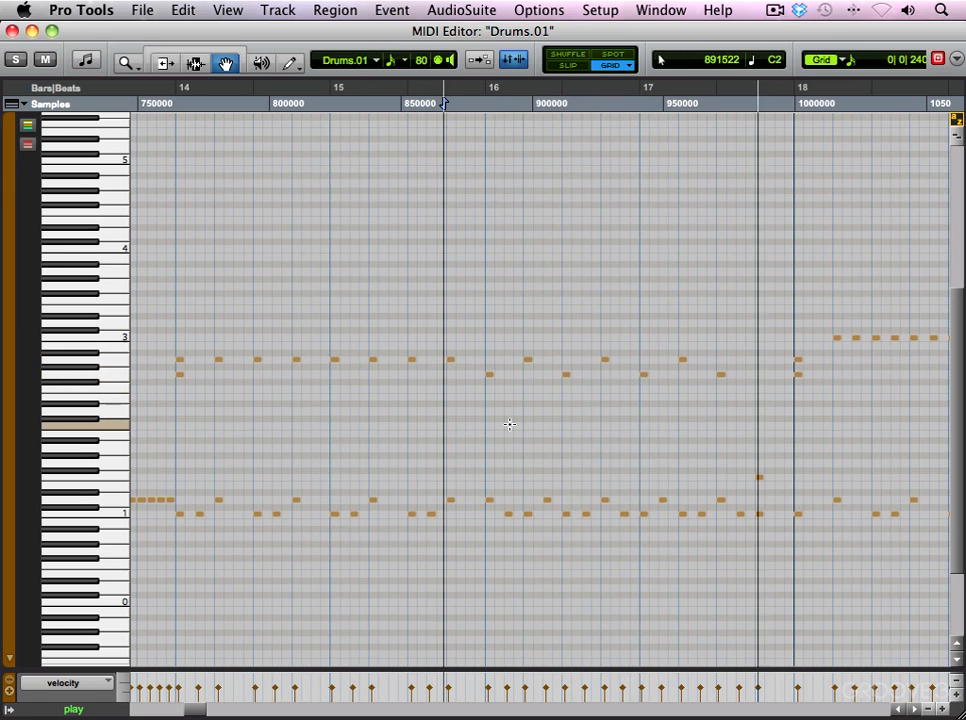
{"action": "key", "text": "space"}
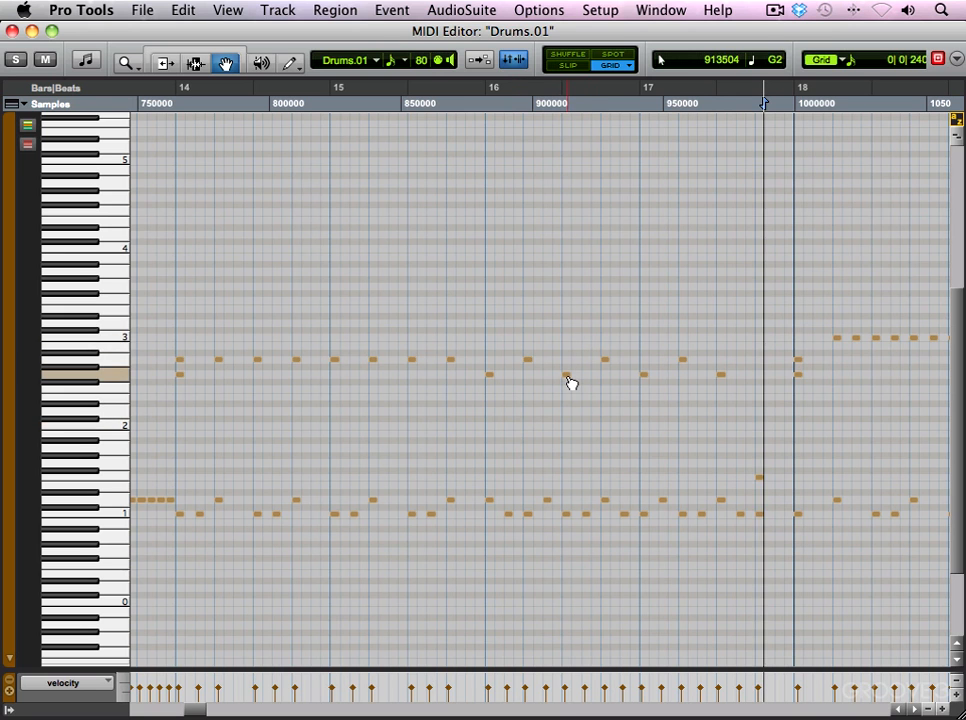
Align the bar 16 and 17 cymbals with the snares, alternating A2 and G2 and removing the cymbals between them, and play from bar 13
{"action": "left_click_drag", "start_coordinate": [570, 383], "coordinate": [551, 380]}
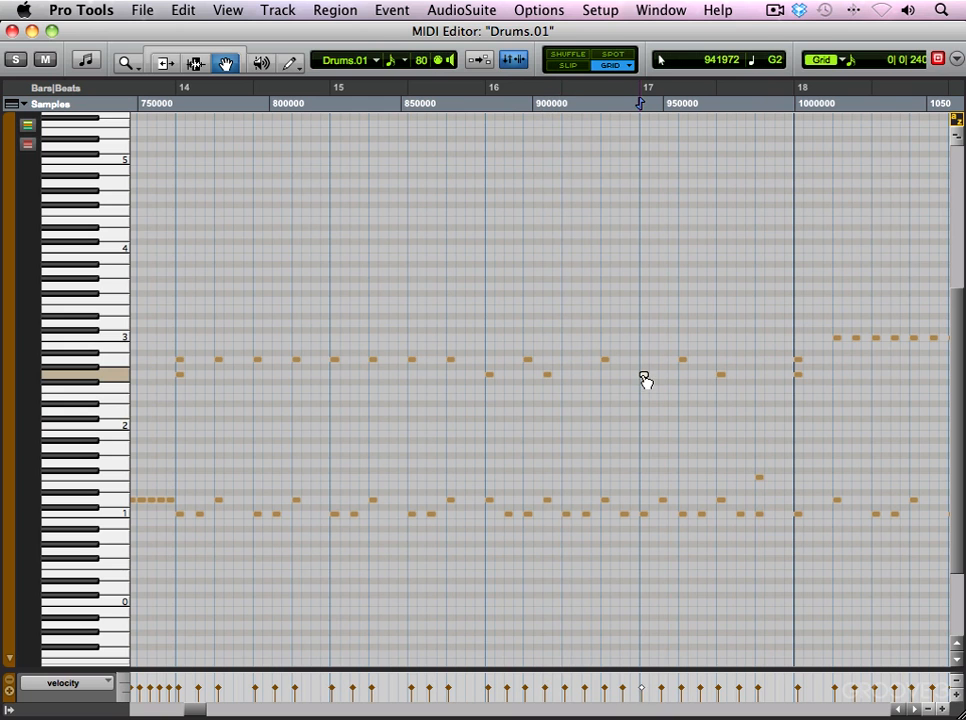
{"action": "left_click_drag", "start_coordinate": [656, 380], "coordinate": [665, 380]}
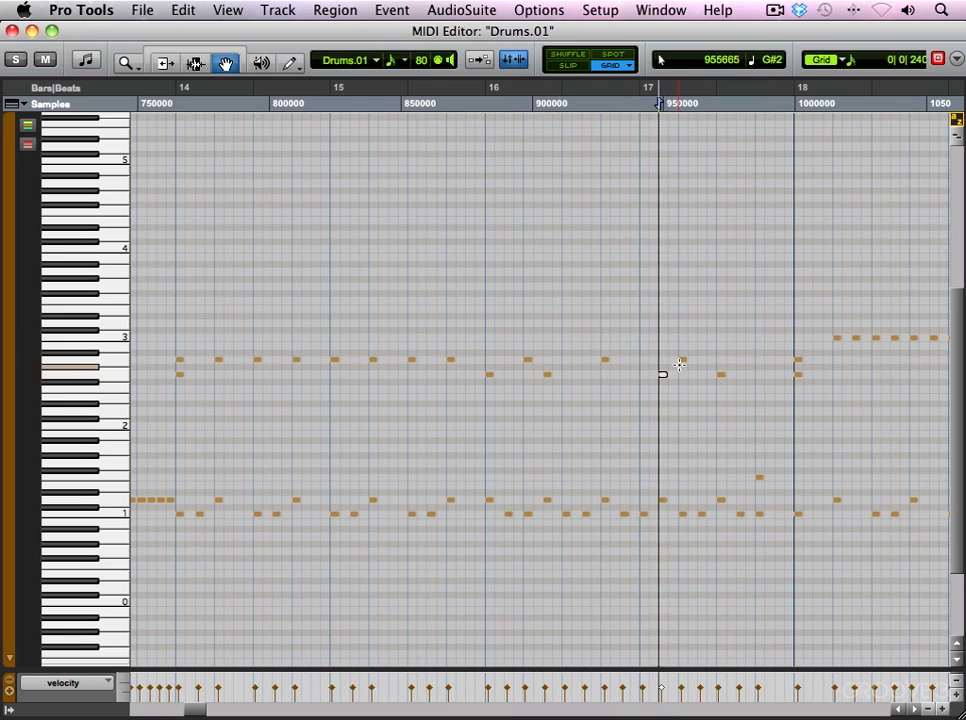
{"action": "left_click", "coordinate": [529, 361]}
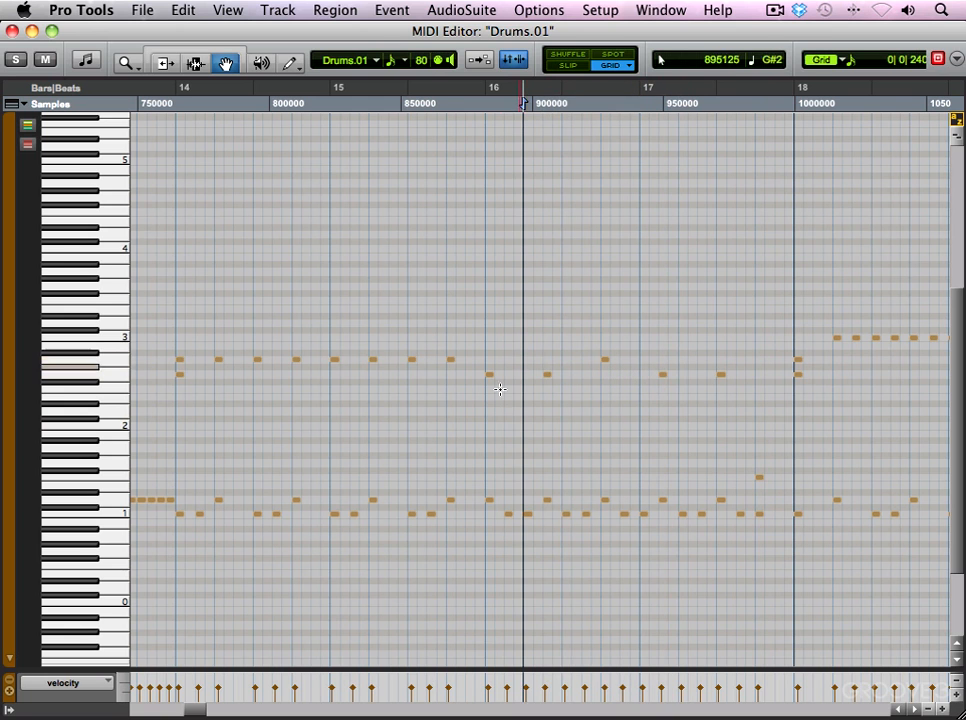
{"action": "left_click_drag", "start_coordinate": [493, 370], "coordinate": [492, 361]}
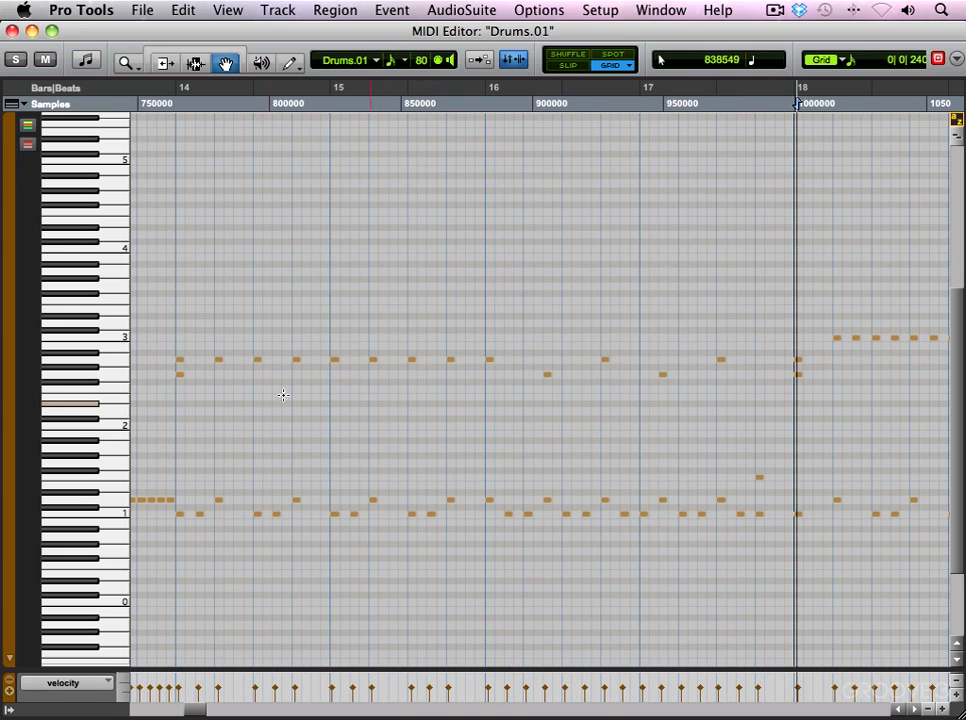
{"action": "key", "text": "super+bracketleft"}
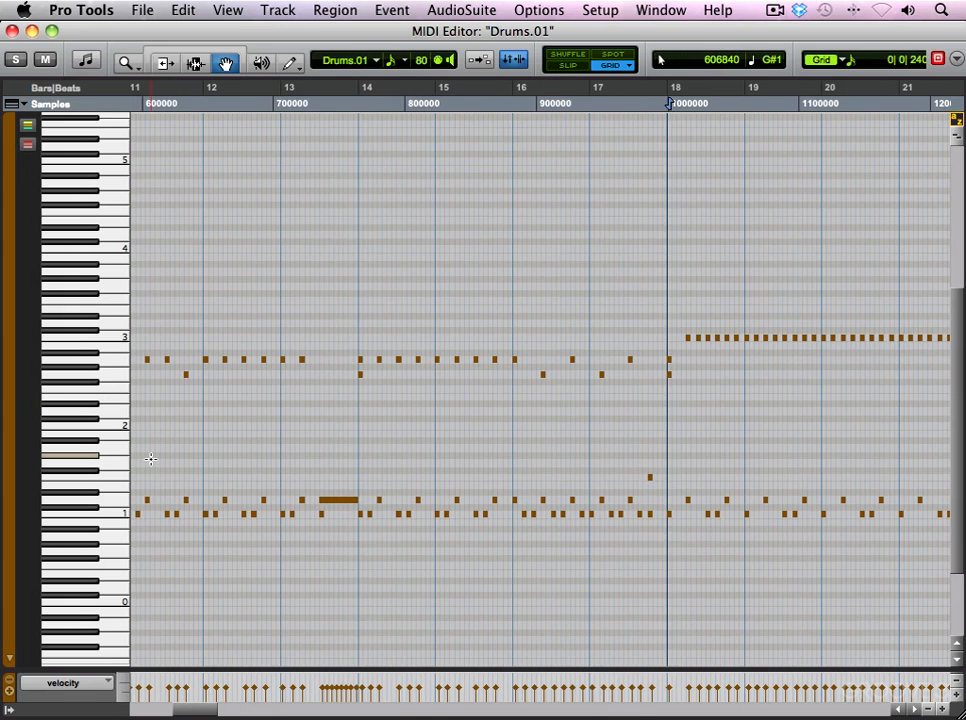
{"action": "key", "text": "super+bracketleft"}
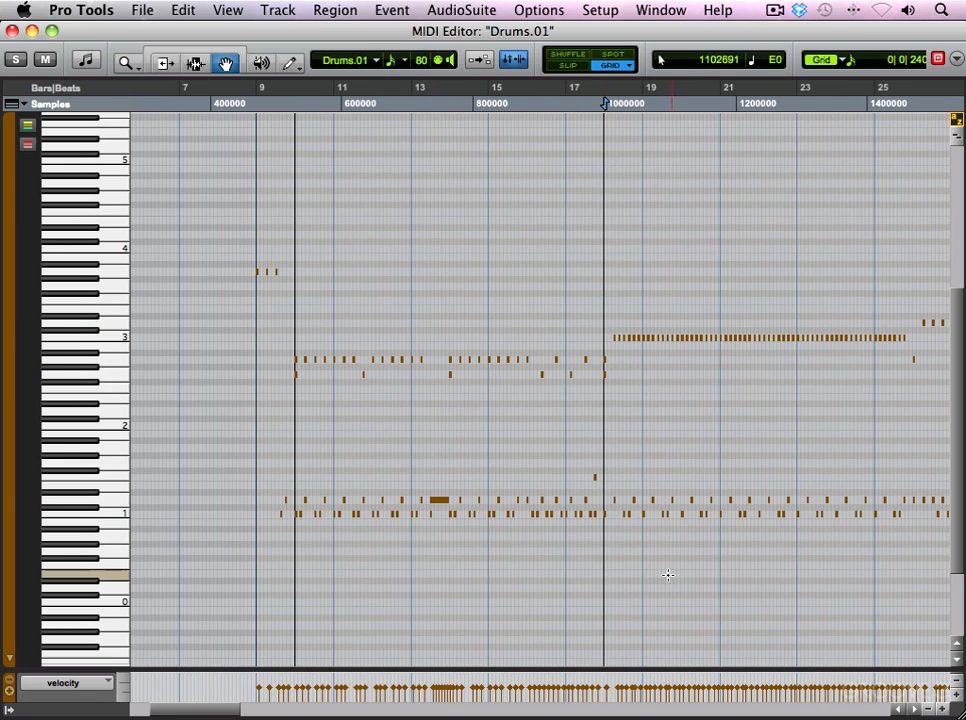
{"action": "left_click", "coordinate": [413, 454]}
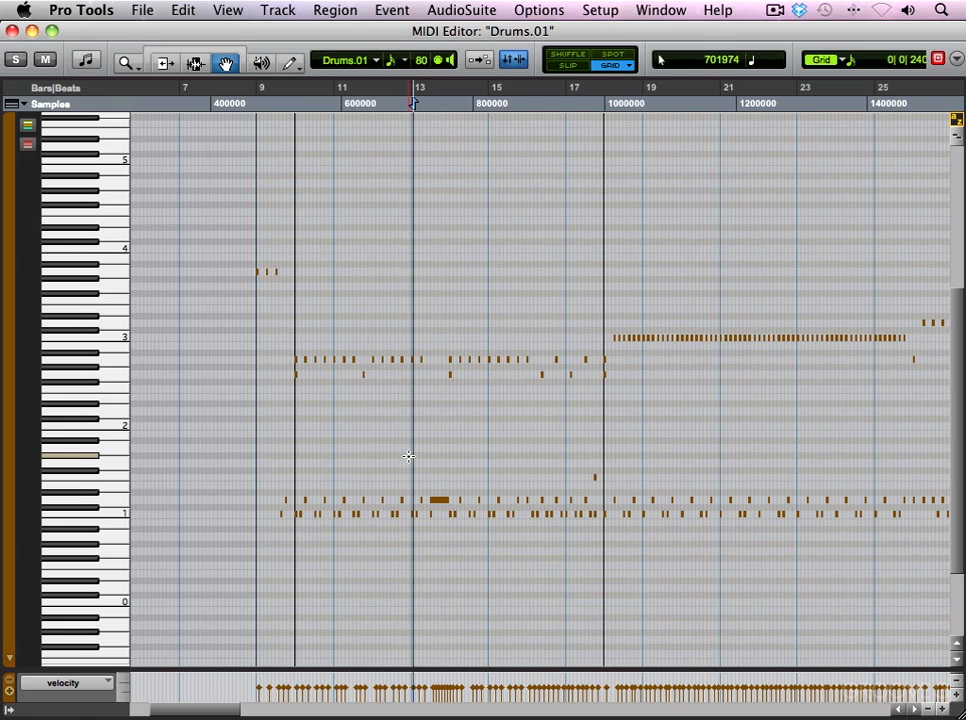
{"action": "key", "text": "space"}
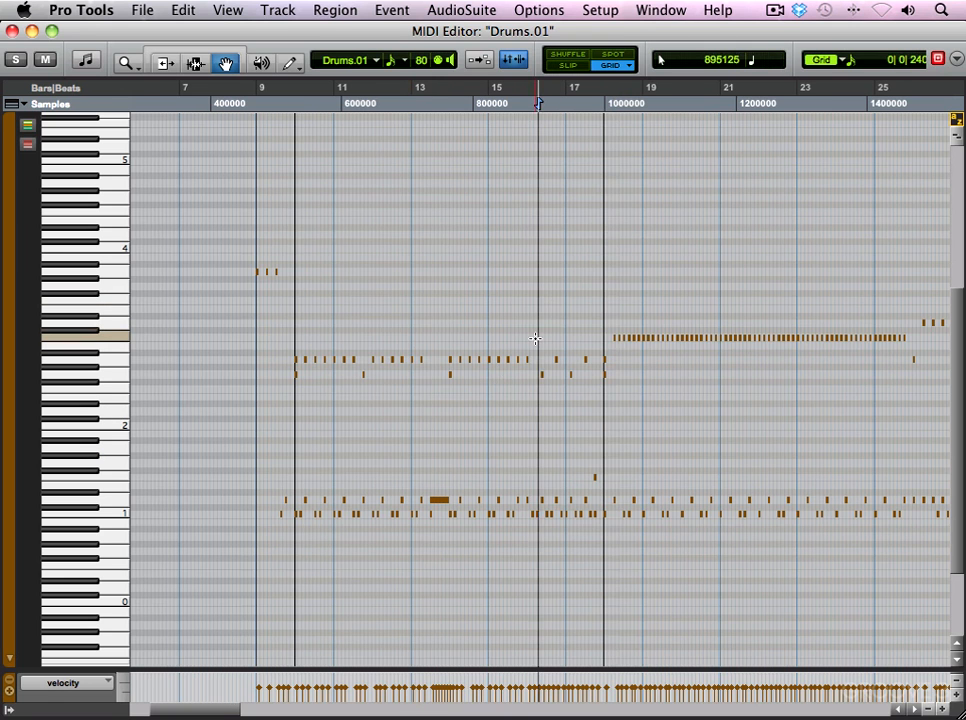
Swap the cymbal pitches in bars 16 and 17 so they alternate G2 and A2 starting with G2, and play from bar 16
{"action": "key", "text": "t"}
{"action": "key", "text": "t"}
{"action": "key", "text": "t"}
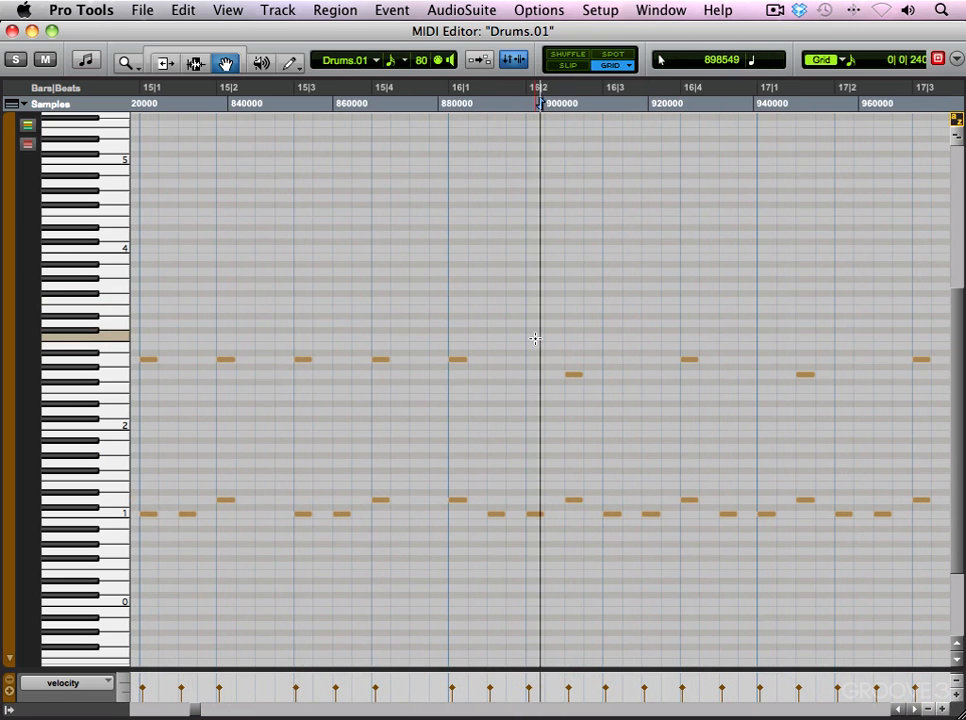
{"action": "left_click", "coordinate": [456, 361]}
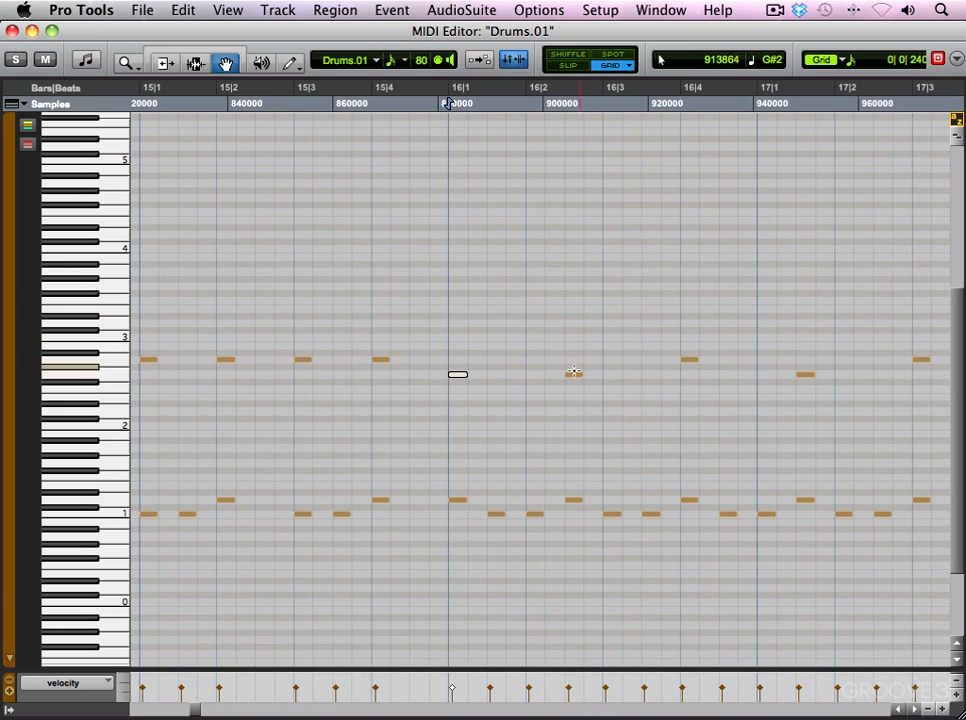
{"action": "left_click_drag", "start_coordinate": [576, 381], "coordinate": [578, 358]}
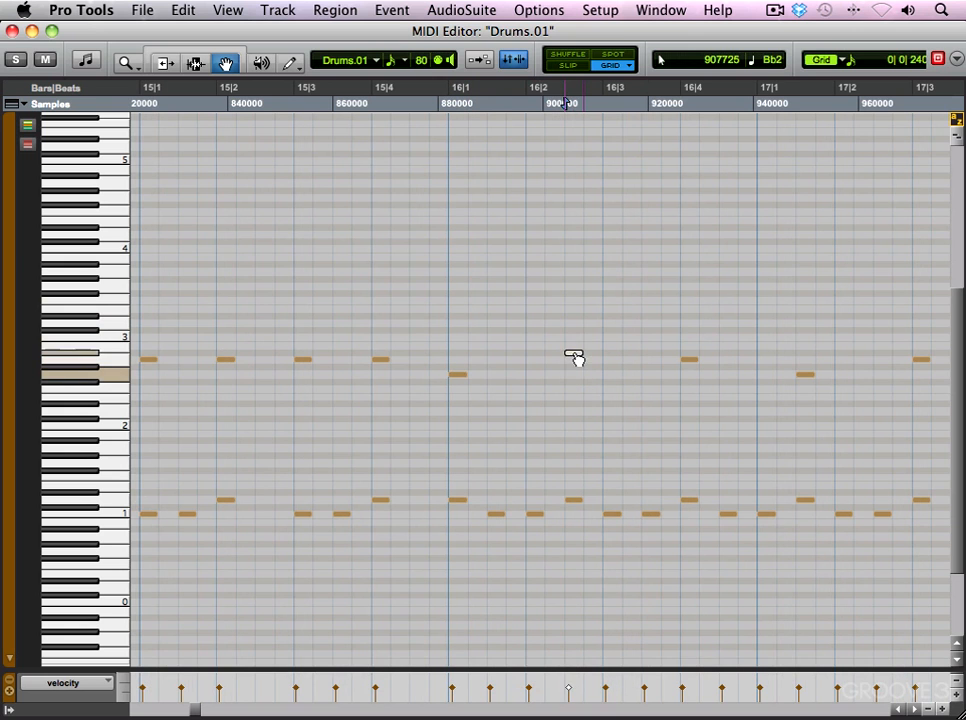
{"action": "left_click_drag", "start_coordinate": [692, 371], "coordinate": [695, 386]}
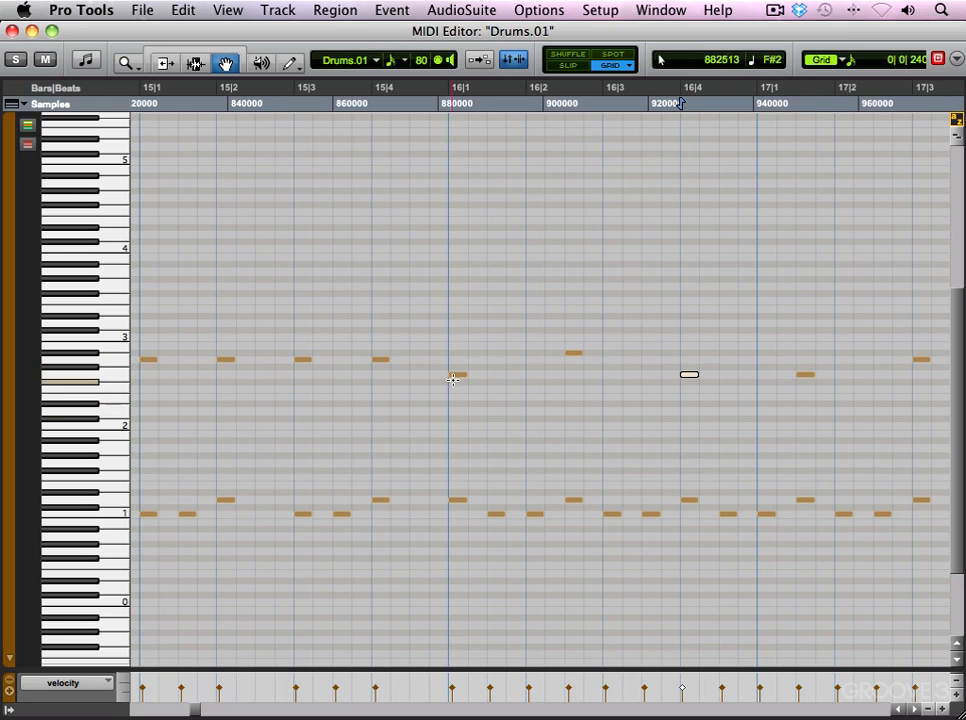
{"action": "mouse_move", "coordinate": [808, 381]}
{"action": "left_mouse_down"}
{"action": "mouse_move", "coordinate": [808, 358]}
{"action": "mouse_move", "coordinate": [806, 366]}
{"action": "left_mouse_up"}
{"action": "left_click_drag", "start_coordinate": [577, 356], "coordinate": [575, 362]}
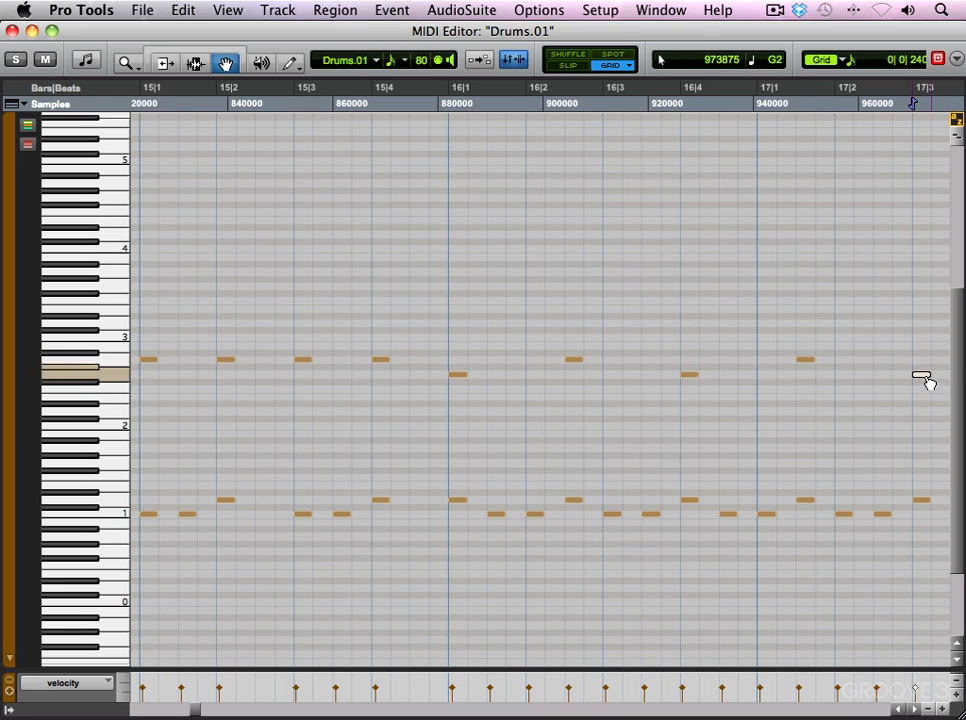
{"action": "key", "text": "r"}
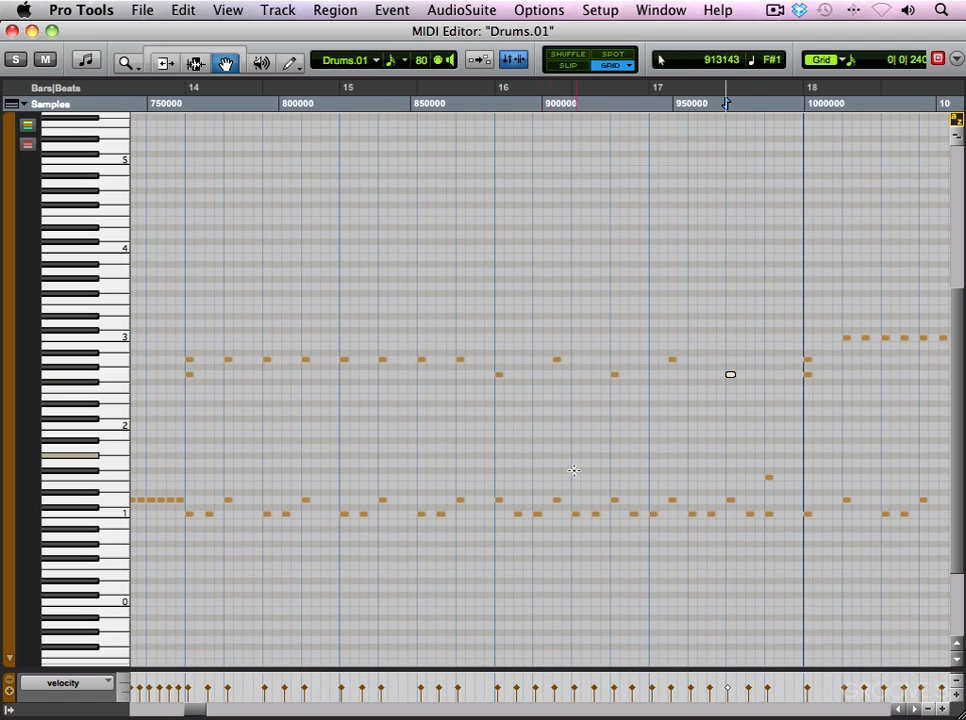
{"action": "left_click", "coordinate": [488, 415]}
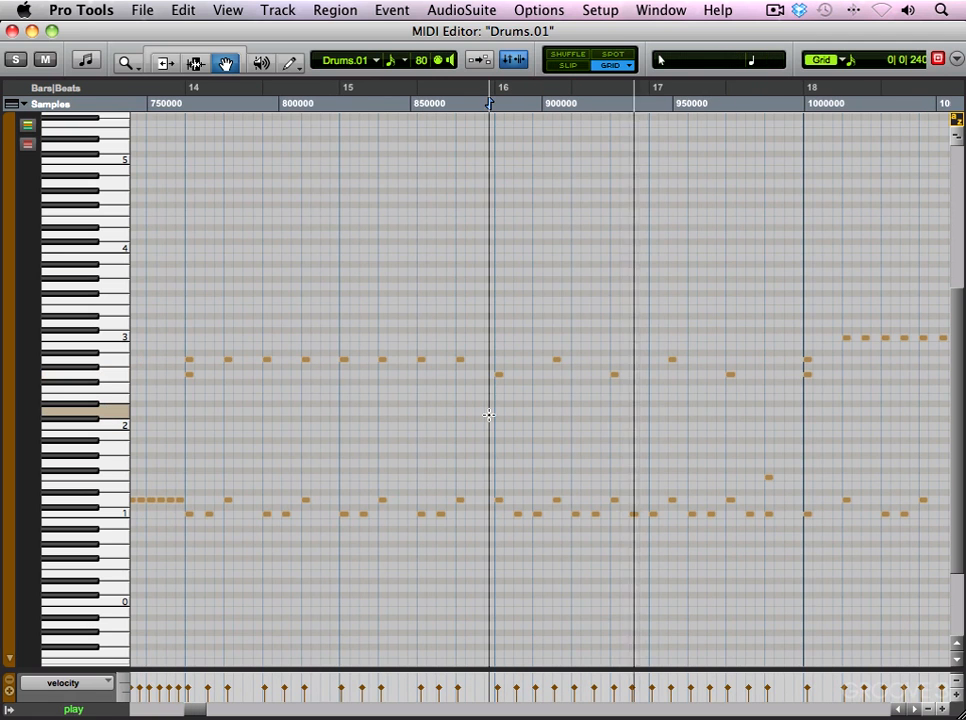
{"action": "key", "text": "space"}
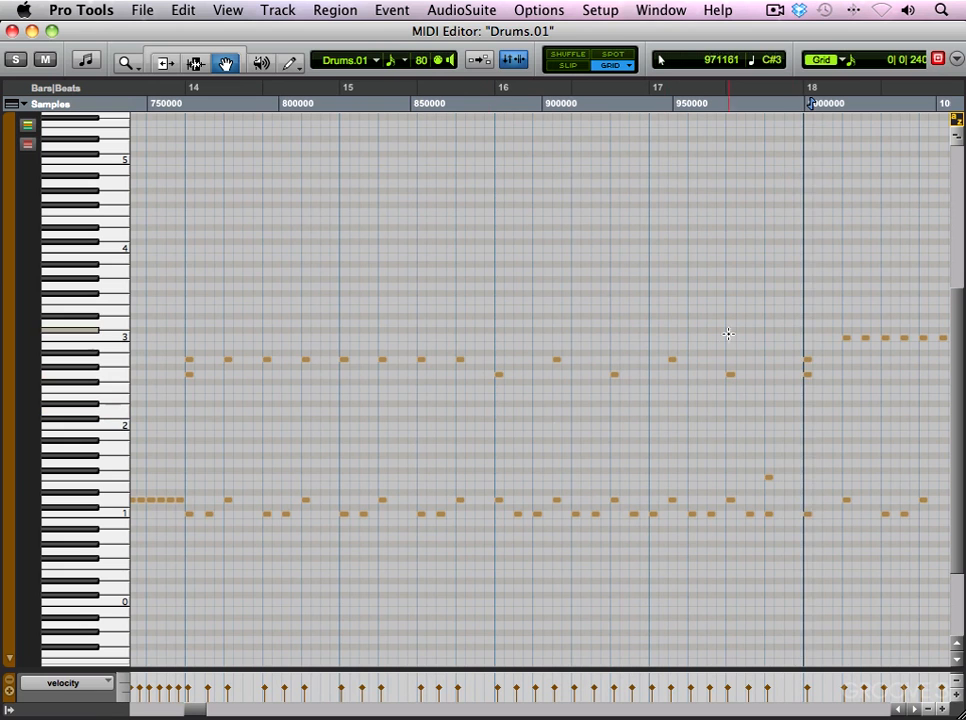
Move the F1 note on beat 4 of bar 17 up to A2, and play the fill from bar 16
{"action": "left_click", "coordinate": [768, 477]}
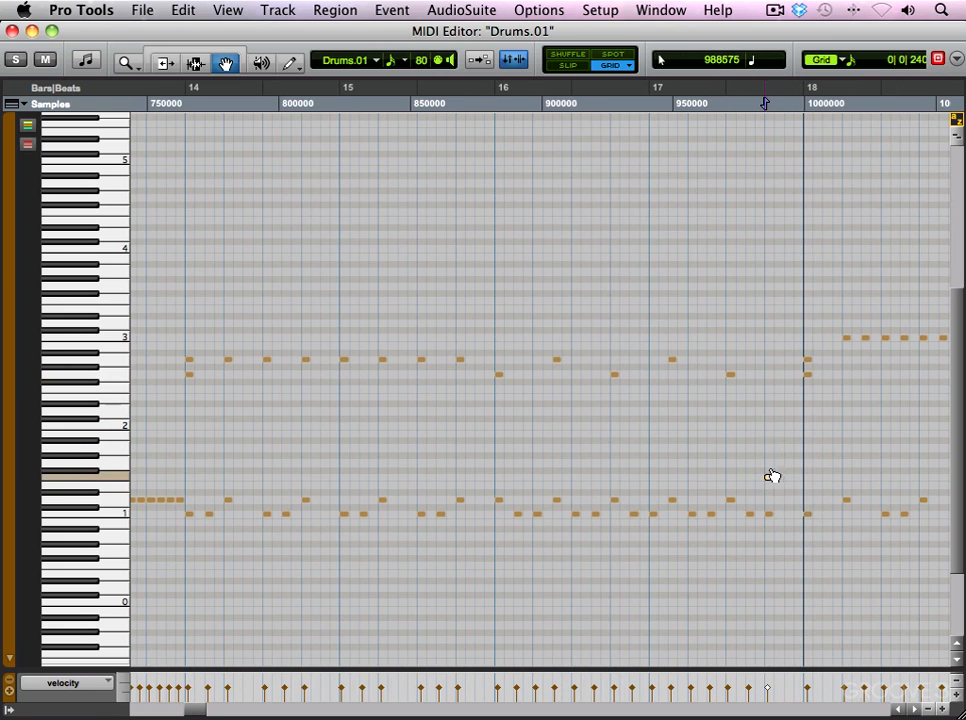
{"action": "left_click", "coordinate": [769, 362]}
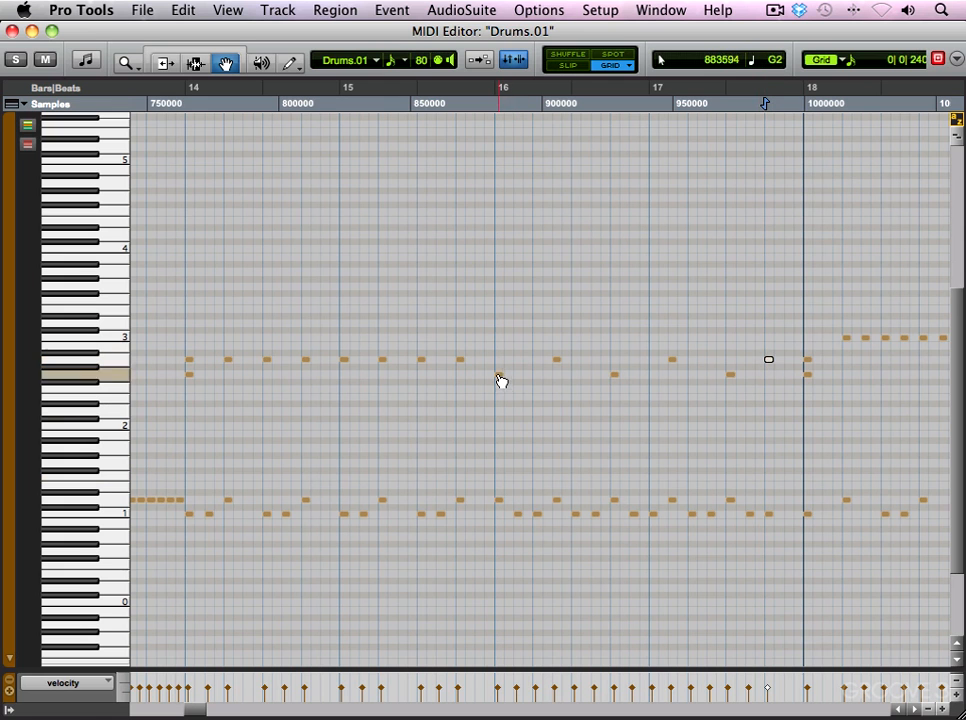
{"action": "left_click", "coordinate": [490, 371]}
{"action": "key", "text": "space"}
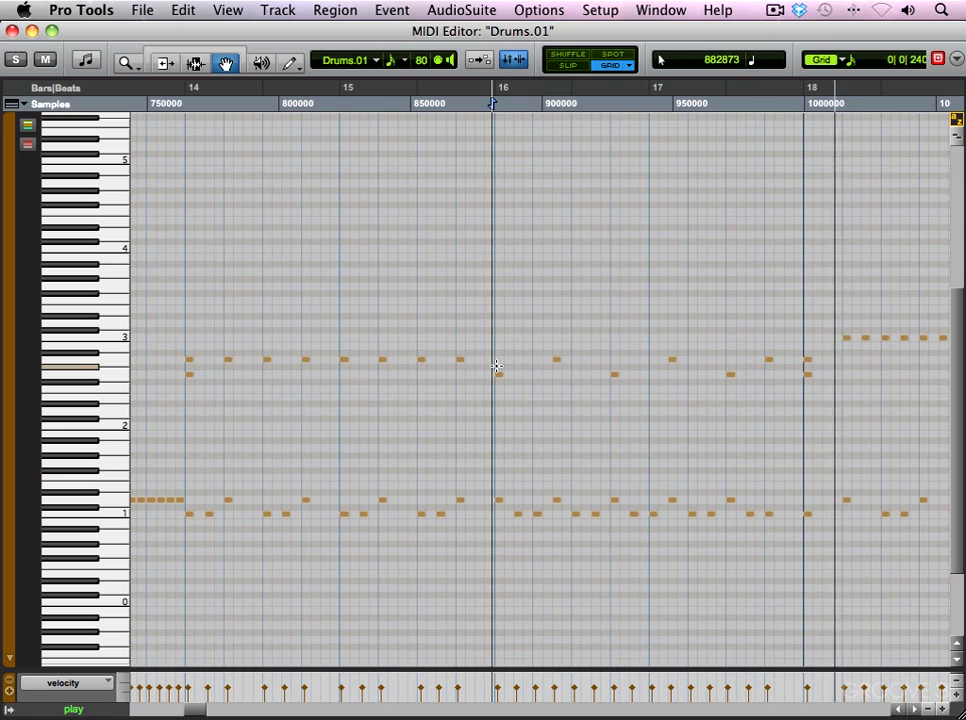
{"action": "key", "text": "space"}
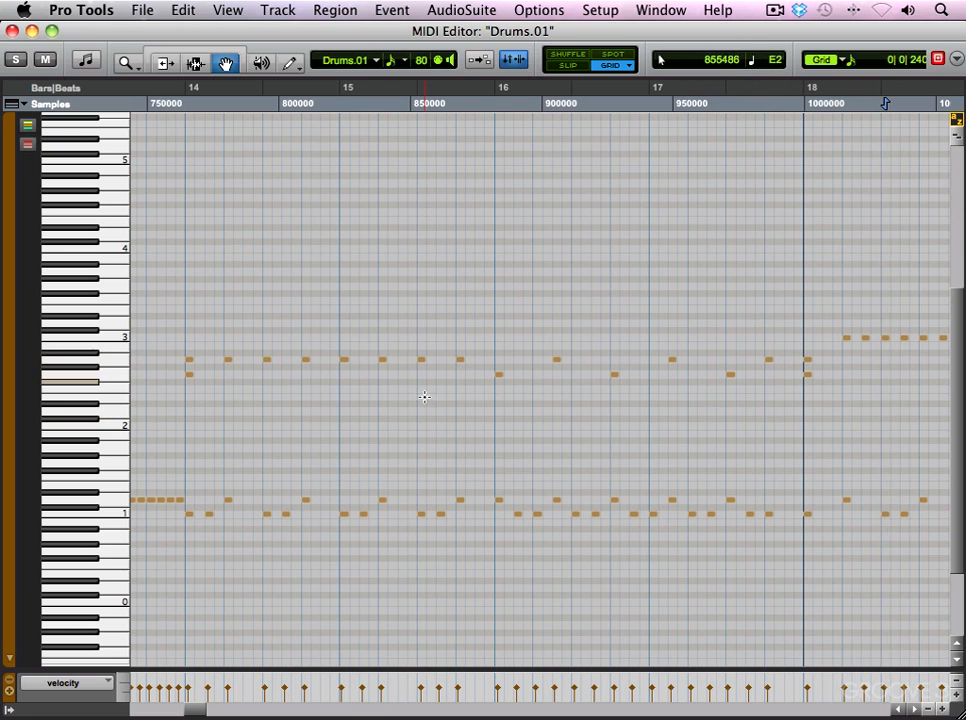
Play the drum part from around bar 8 through the fill into bar 18
{"action": "left_click", "coordinate": [776, 428]}
{"action": "key", "text": "r"}
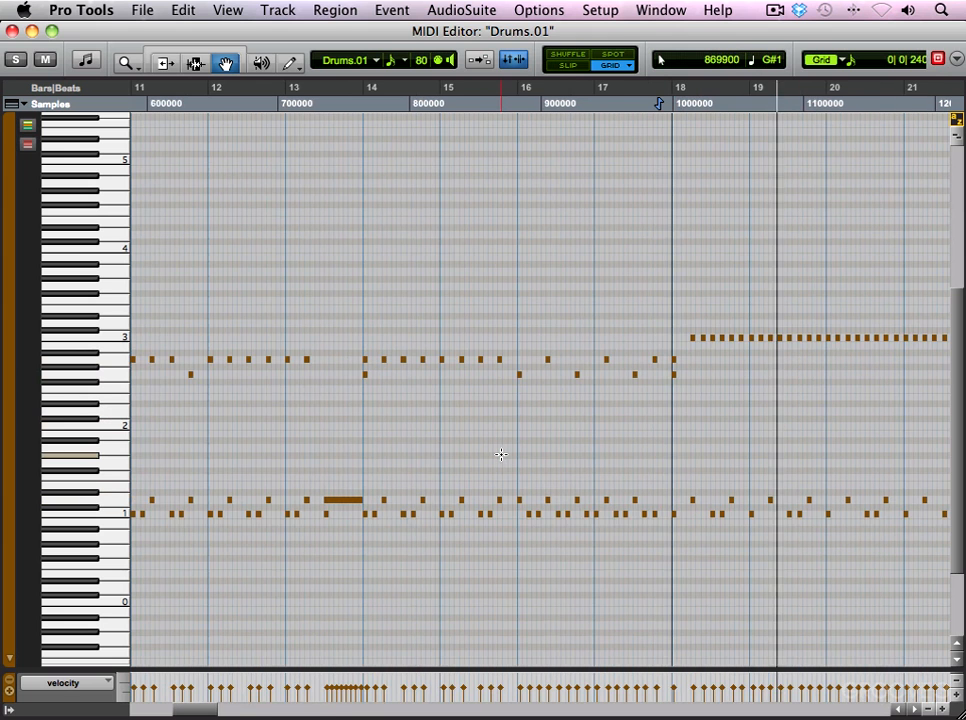
{"action": "key", "text": "r"}
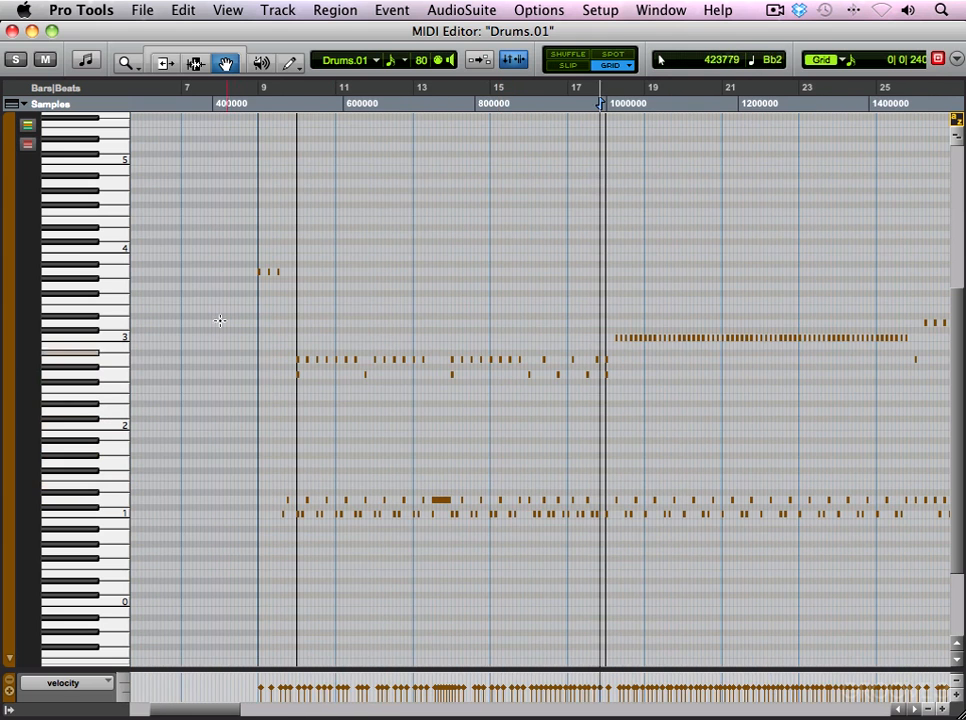
{"action": "key", "text": "space"}
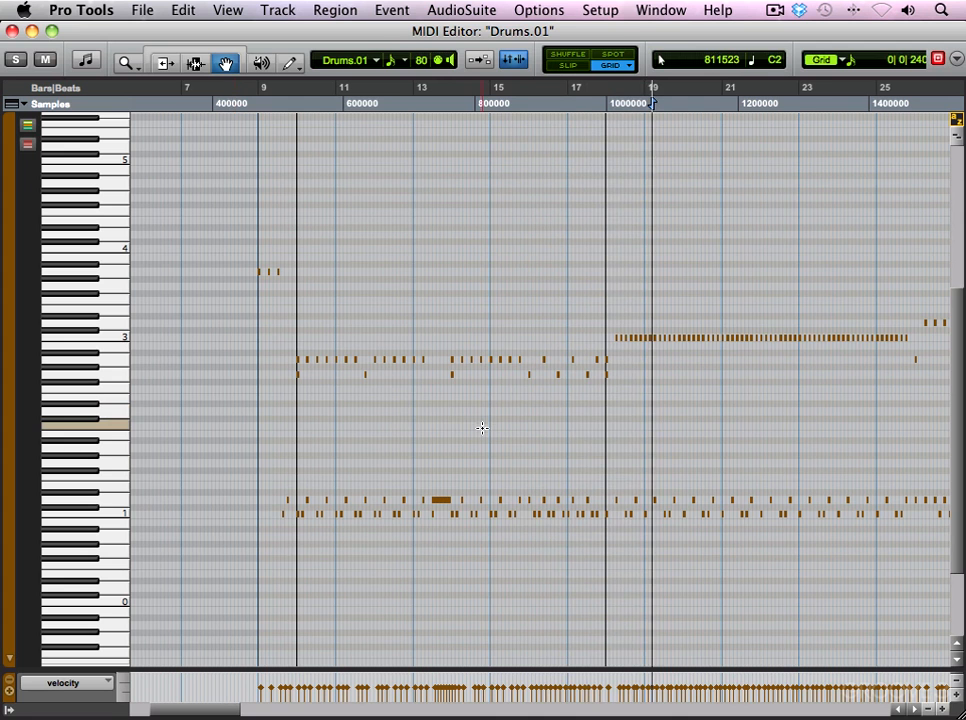
{"action": "key", "text": "space"}
Raise the three opening notes in bar 9 from A3 to B3, and play the intro from just before bar 8
{"action": "left_click_drag", "start_coordinate": [253, 256], "coordinate": [290, 285]}
{"action": "key", "text": "t"}
{"action": "key", "text": "t"}
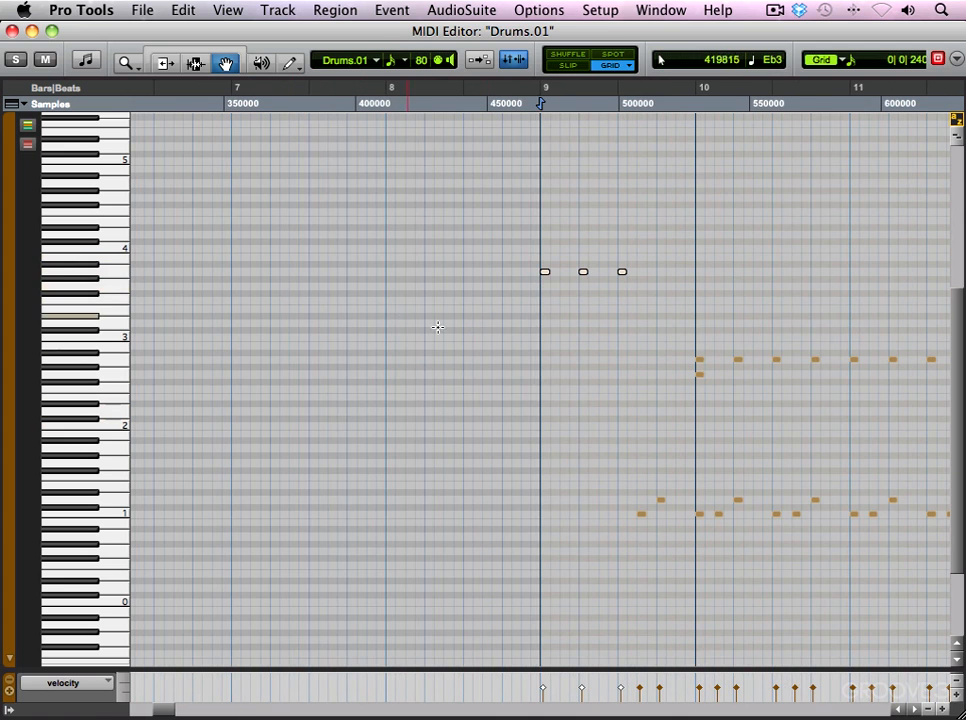
{"action": "left_click", "coordinate": [527, 274]}
{"action": "left_click", "coordinate": [478, 274]}
{"action": "left_click", "coordinate": [365, 260]}
{"action": "key", "text": "space"}
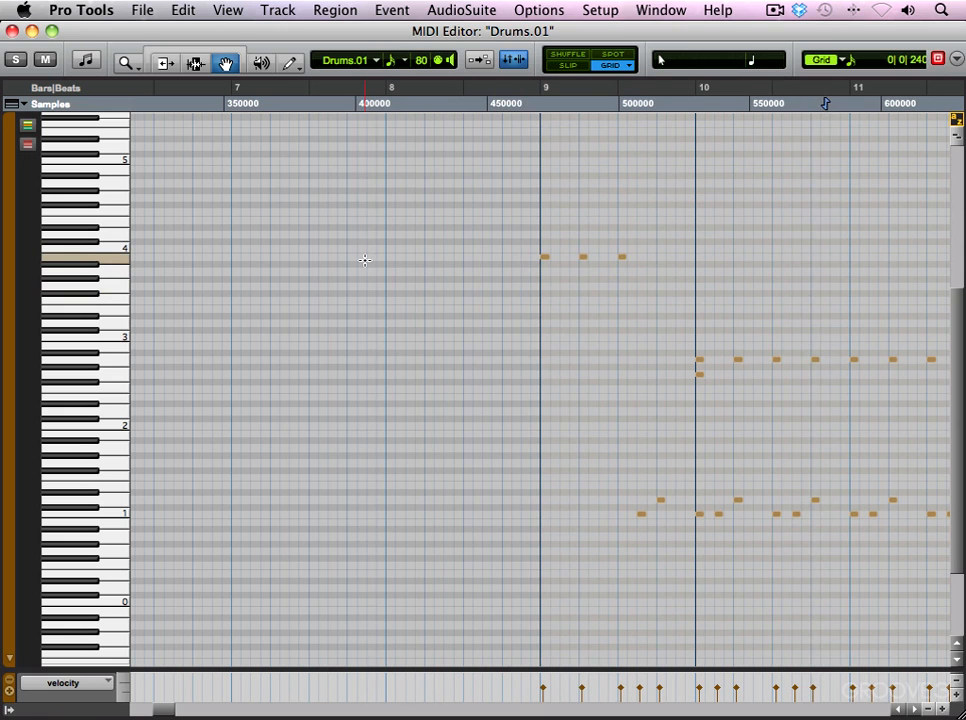
Play the drum part from just before bar 18 and review the following section with the wider arrangement in view
{"action": "key", "text": "super+bracketleft"}
{"action": "key", "text": "super+bracketleft"}
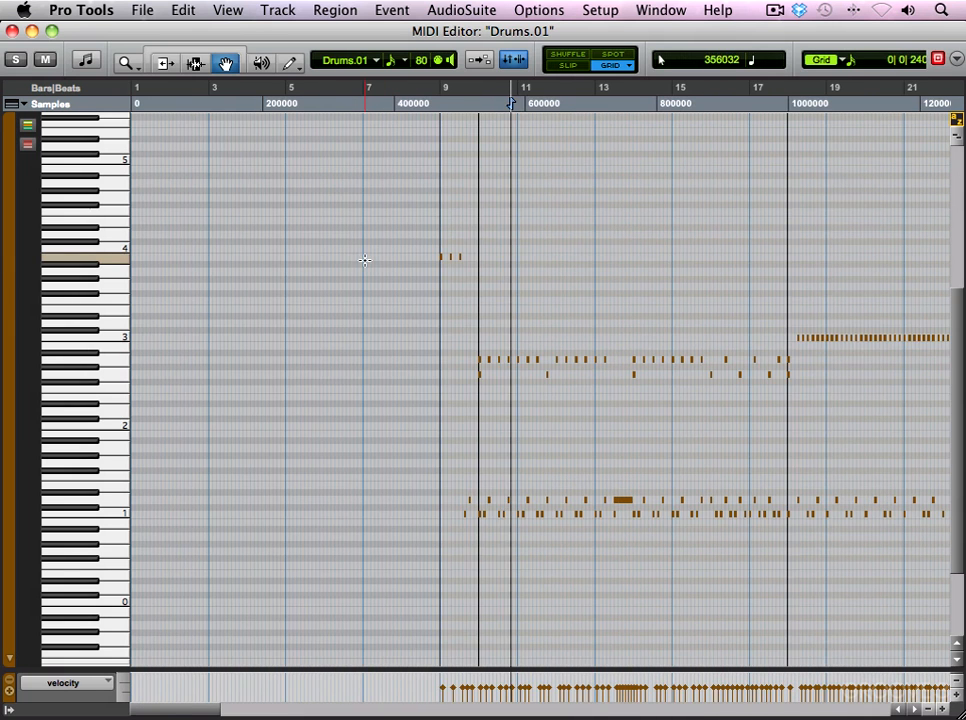
{"action": "left_click", "coordinate": [436, 288]}
{"action": "left_click", "coordinate": [791, 413]}
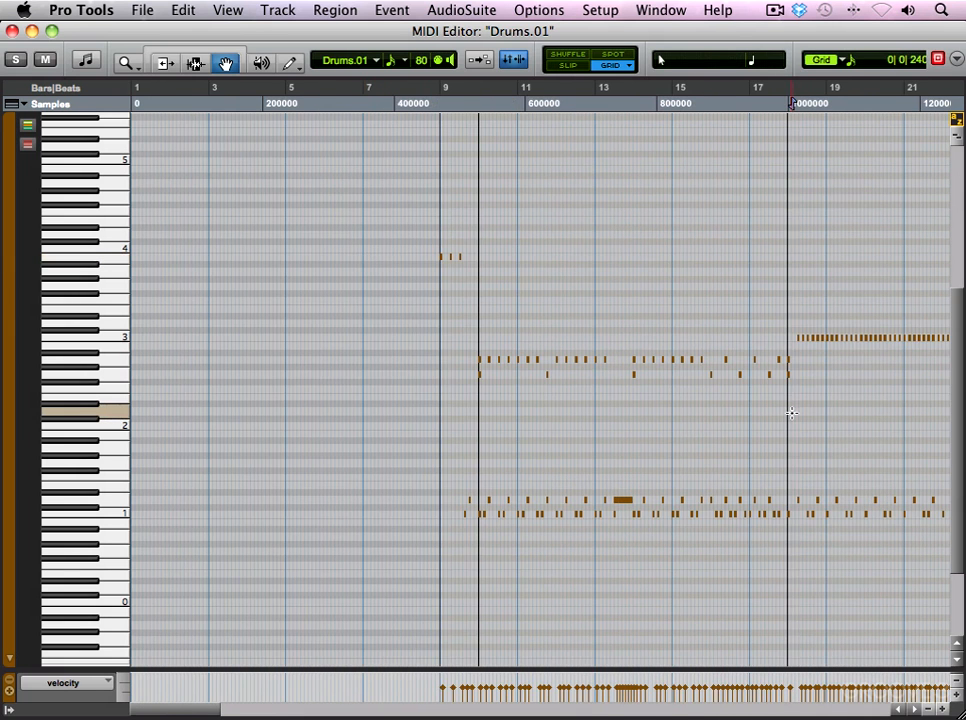
{"action": "key", "text": "super+bracketright"}
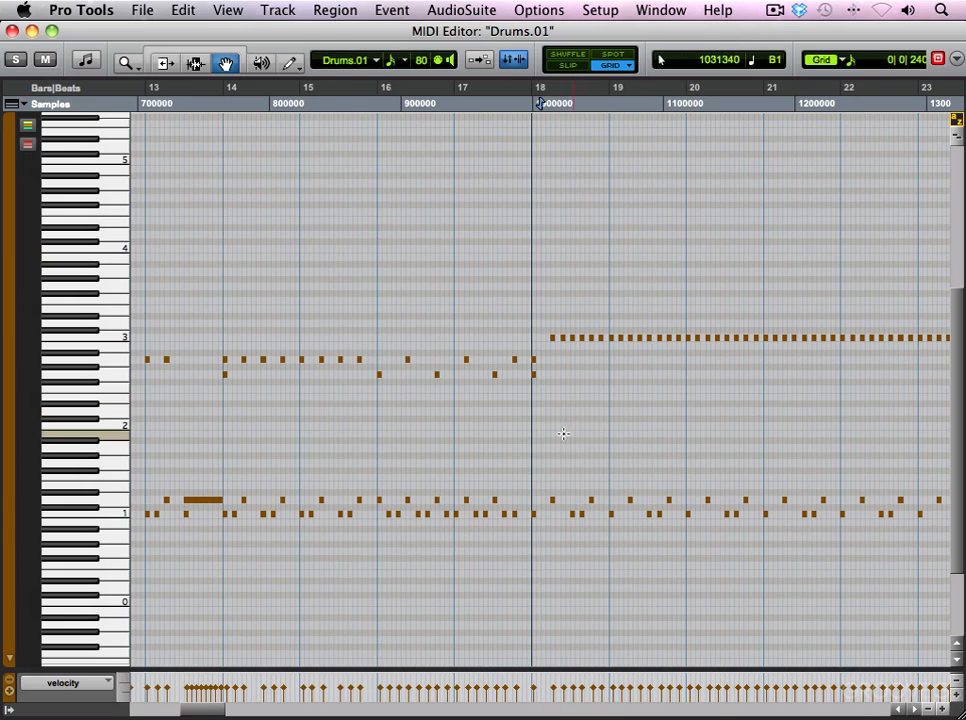
{"action": "left_click", "coordinate": [528, 413]}
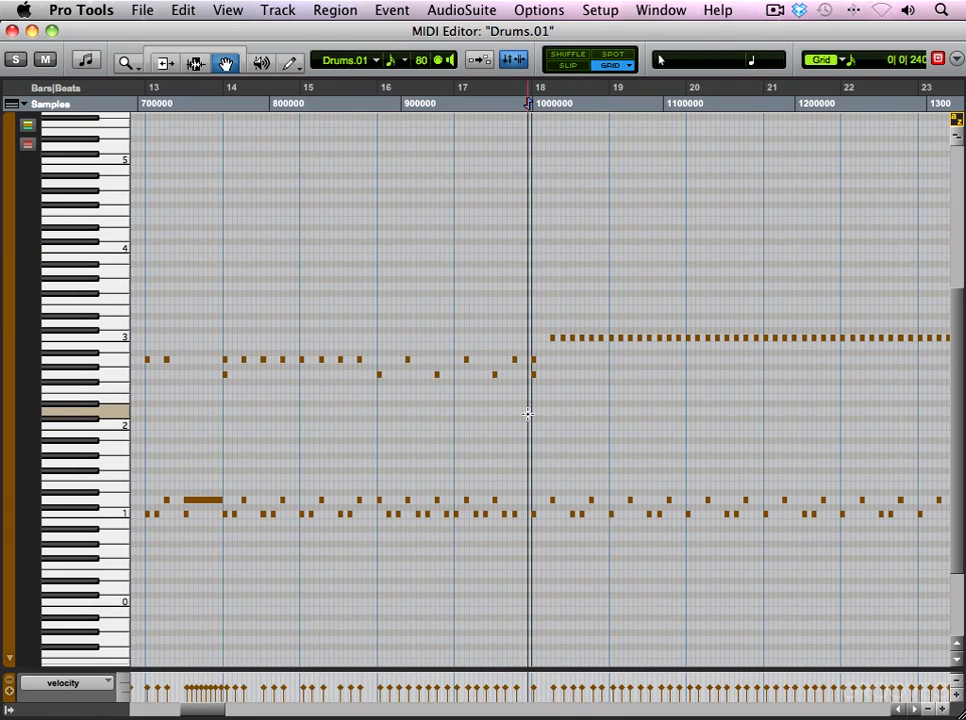
{"action": "key", "text": "space"}
{"action": "key", "text": "super+bracketleft"}
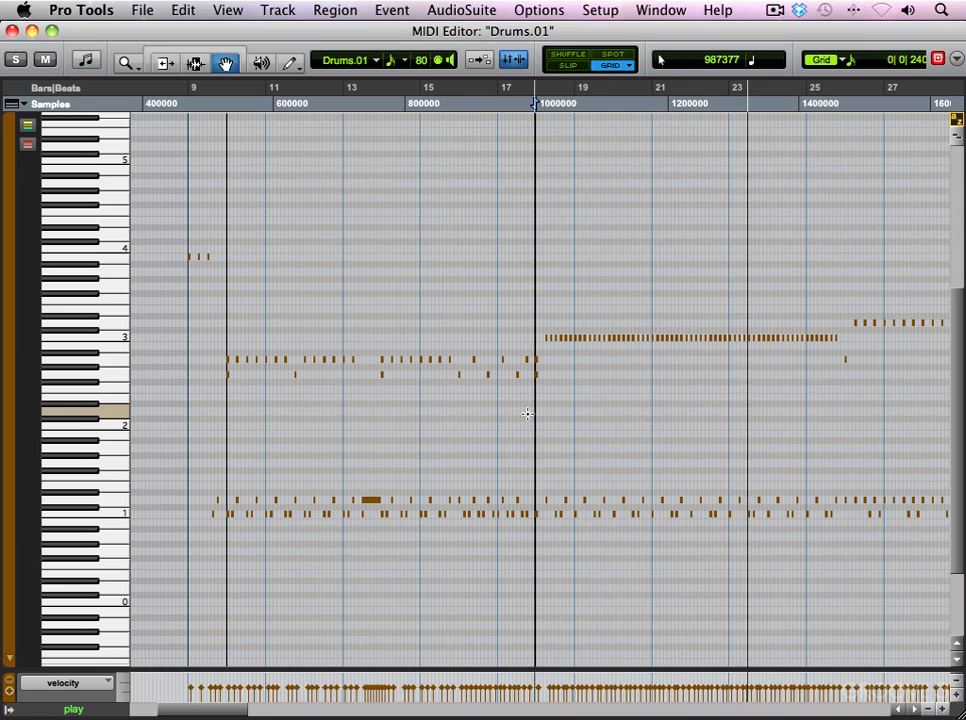
{"action": "key", "text": "super+bracketleft"}
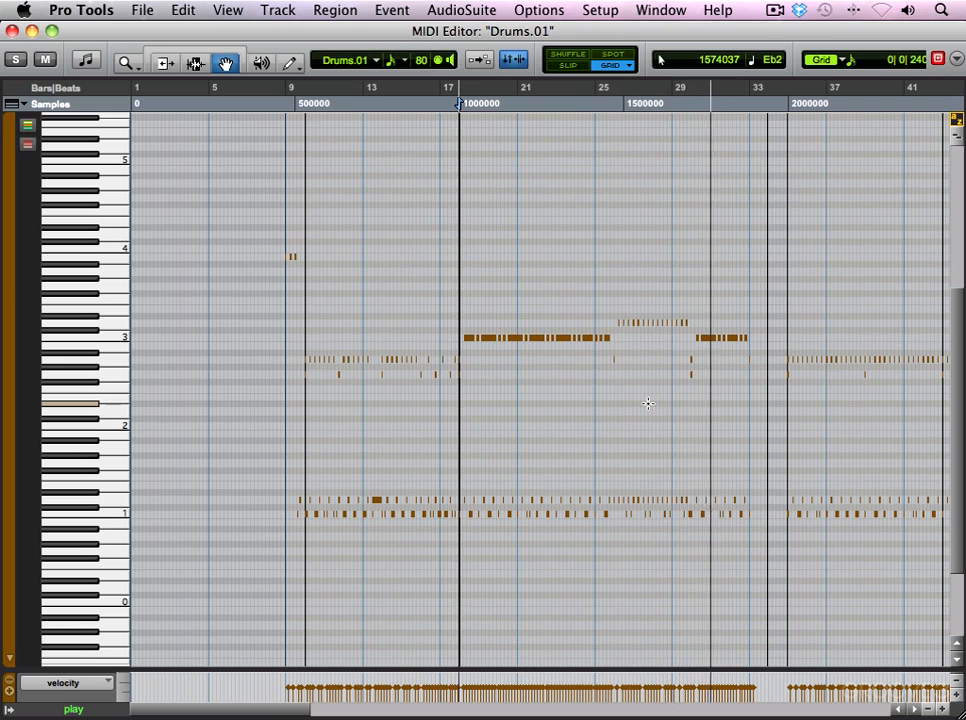
Play the end of the section from just before bar 32 into bar 33, with beats 3 and 4 in close view
{"action": "left_click", "coordinate": [725, 435]}
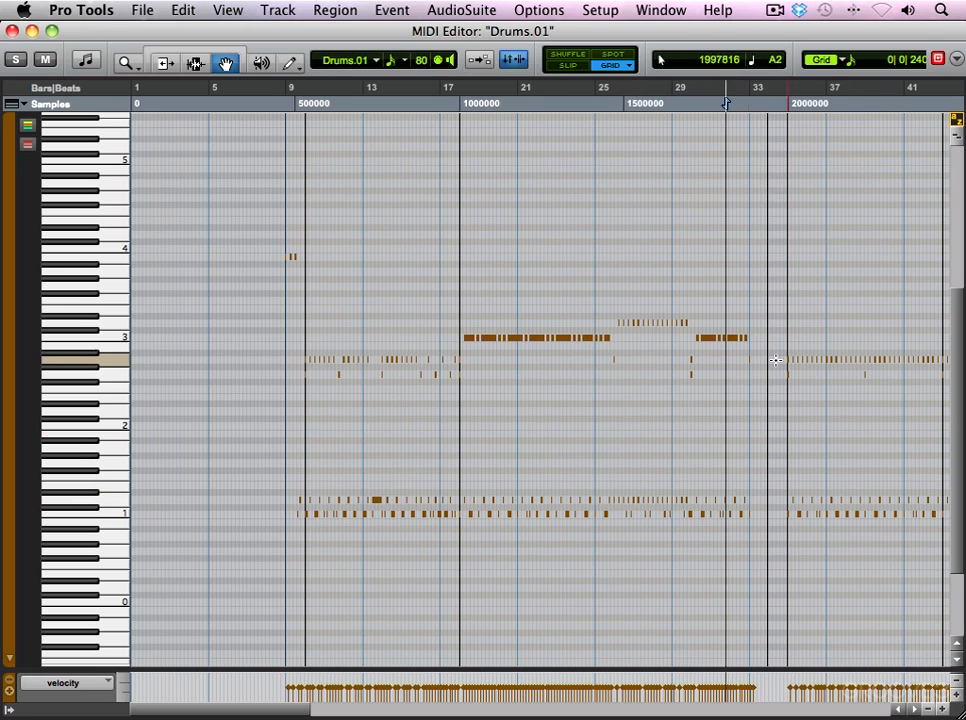
{"action": "left_click", "coordinate": [742, 362]}
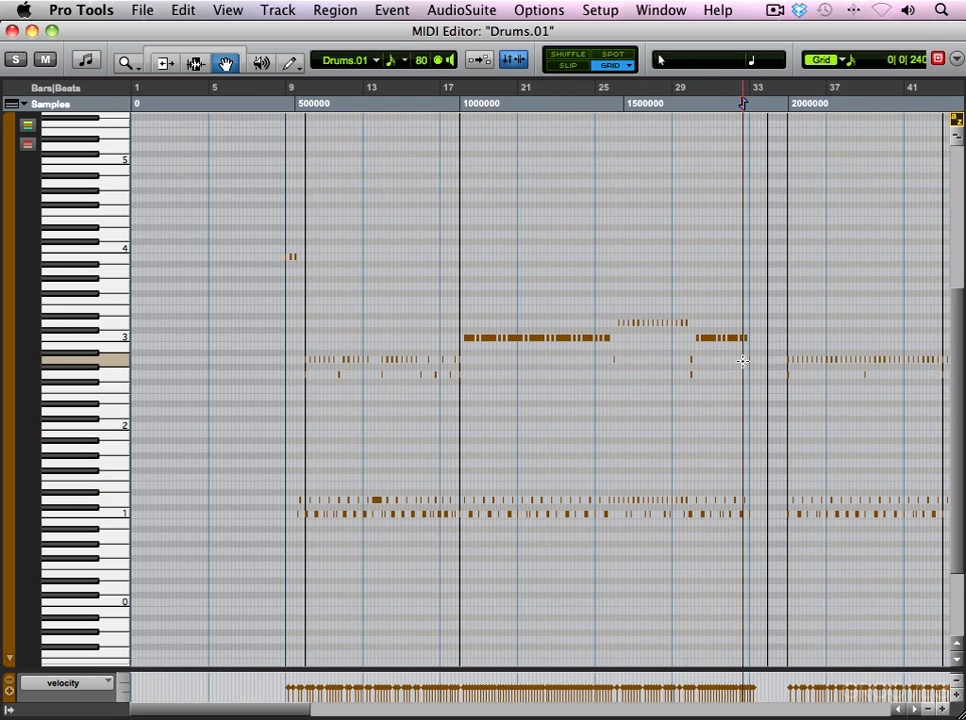
{"action": "key", "text": "t"}
{"action": "key", "text": "t"}
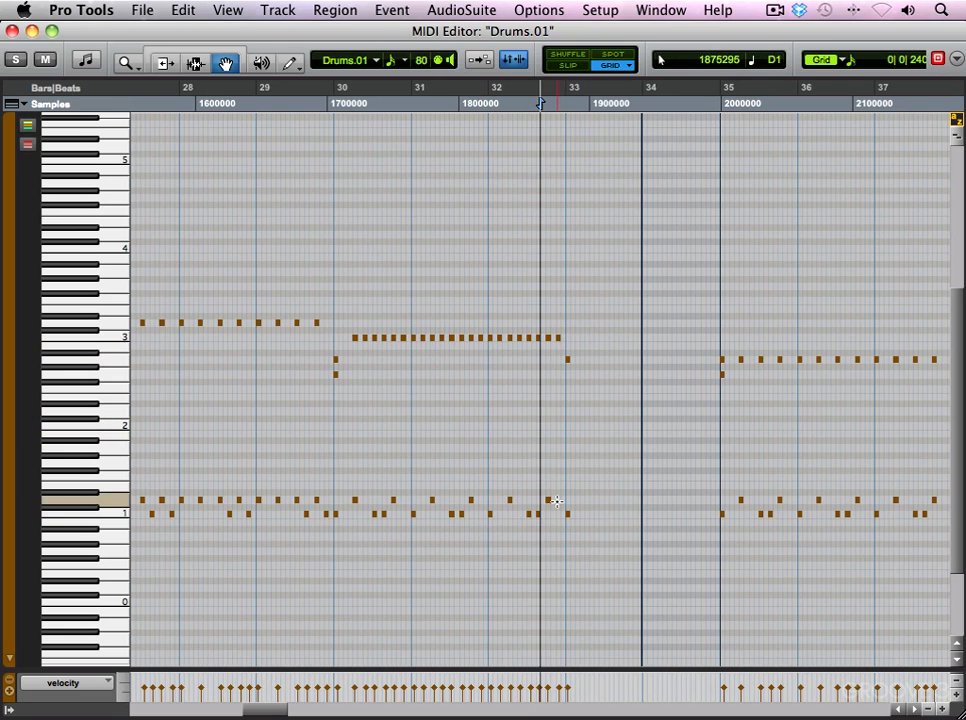
{"action": "key", "text": "t"}
{"action": "key", "text": "t"}
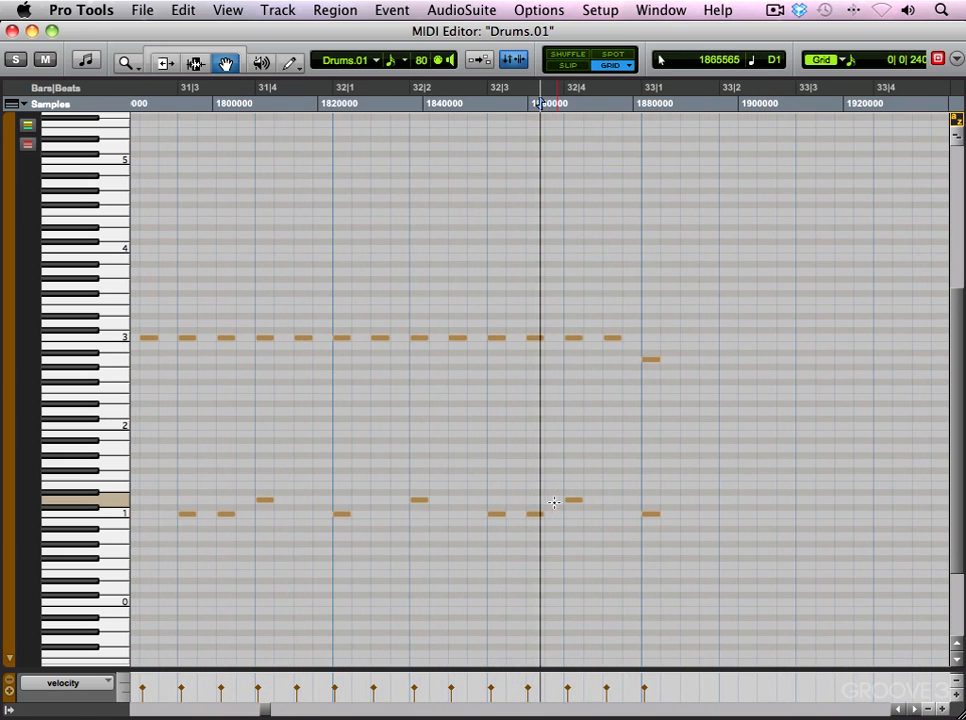
{"action": "left_click", "coordinate": [321, 407]}
{"action": "key", "text": "space"}
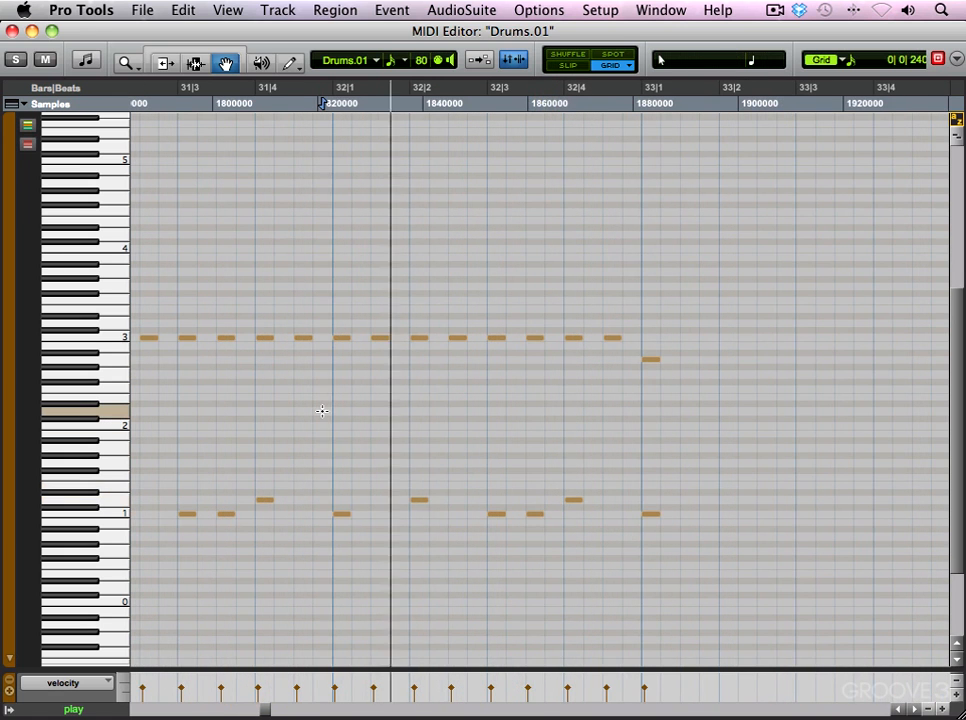
{"action": "key", "text": "space"}
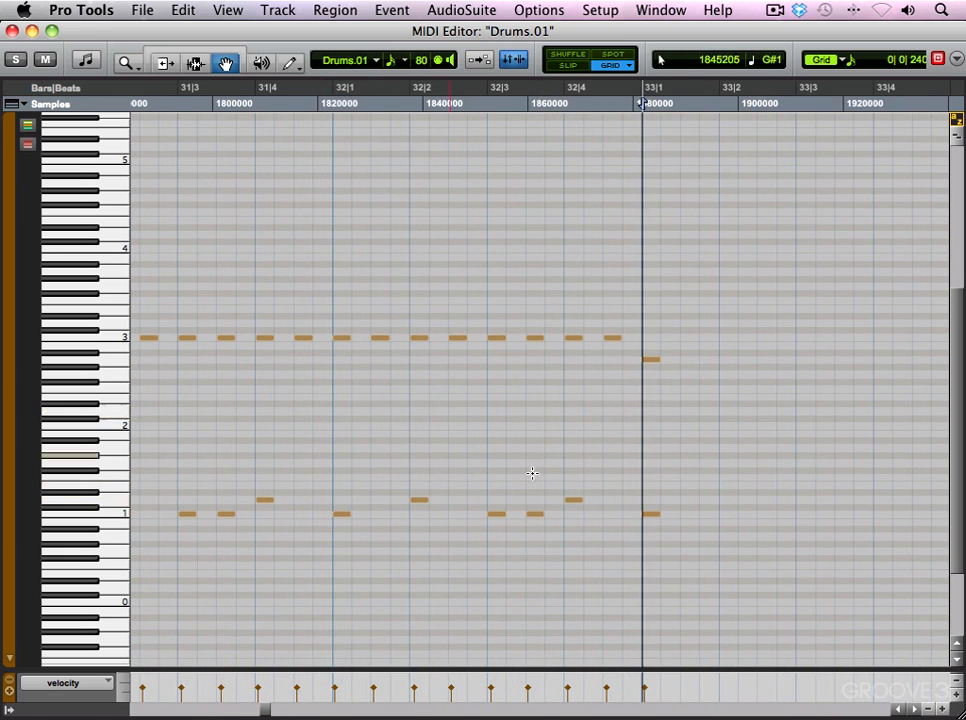
Add a D1 hit on the second half of beat 4 in bar 32, delete that beat's two C3 hits, and play the bar
{"action": "left_click", "coordinate": [577, 506]}
{"action": "left_click", "coordinate": [611, 503]}
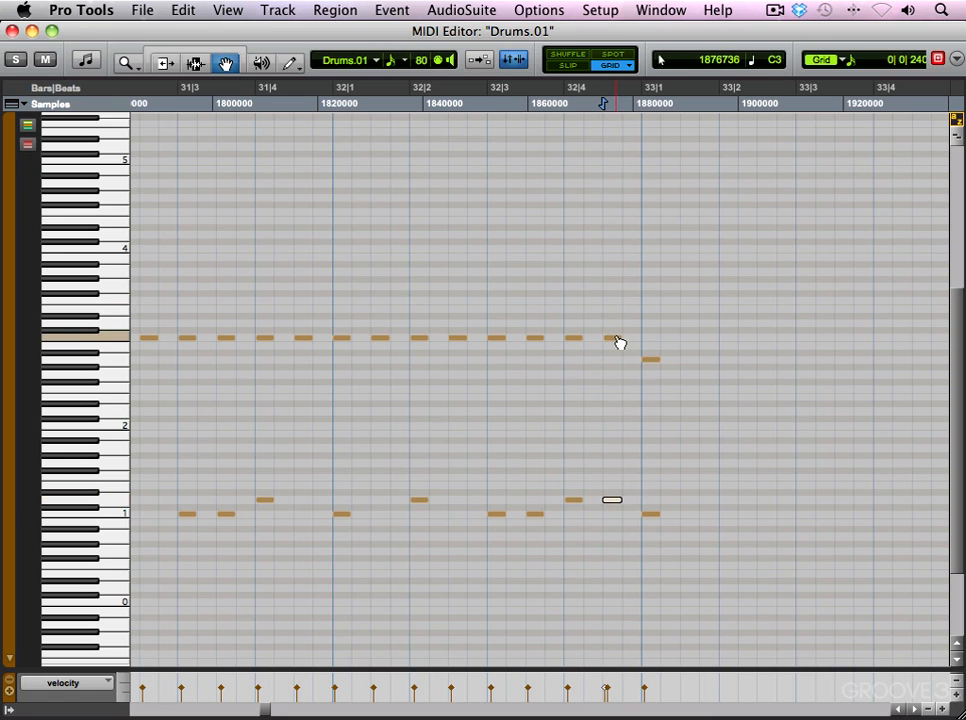
{"action": "key", "text": "Delete"}
{"action": "left_click", "coordinate": [577, 338]}
{"action": "key", "text": "Delete"}
{"action": "left_click", "coordinate": [328, 389]}
{"action": "key", "text": "space"}
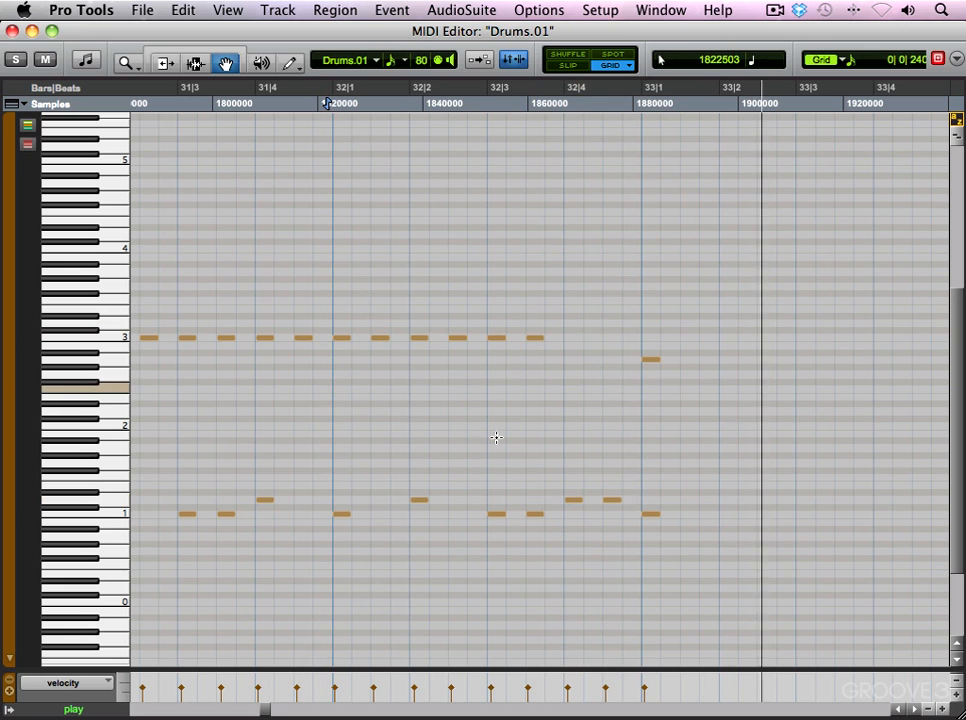
Add a D1 hit on the last sixteenth of bar 32 and restore the C3 hit on beat 4
{"action": "left_click_drag", "start_coordinate": [617, 502], "coordinate": [648, 503]}
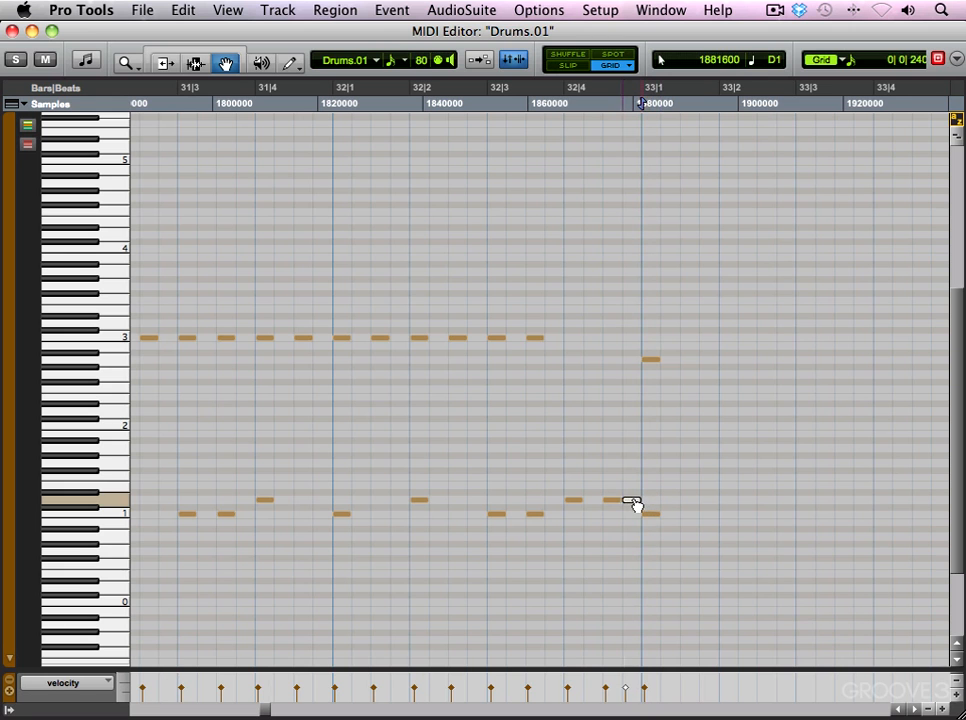
{"action": "left_click", "coordinate": [634, 503]}
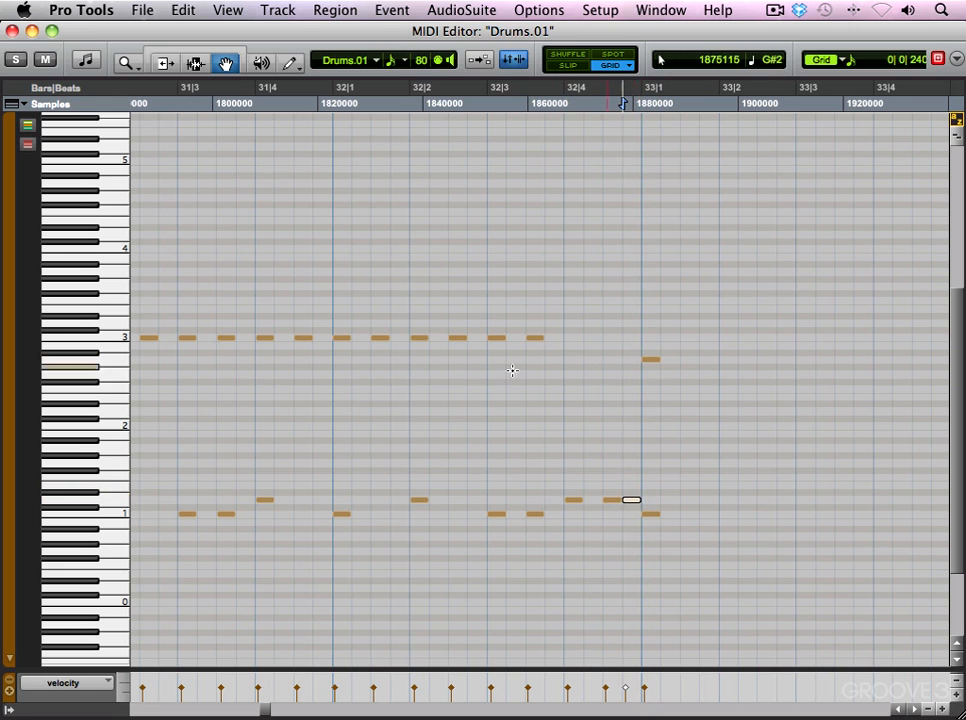
{"action": "left_click", "coordinate": [315, 355]}
{"action": "key", "text": "space"}
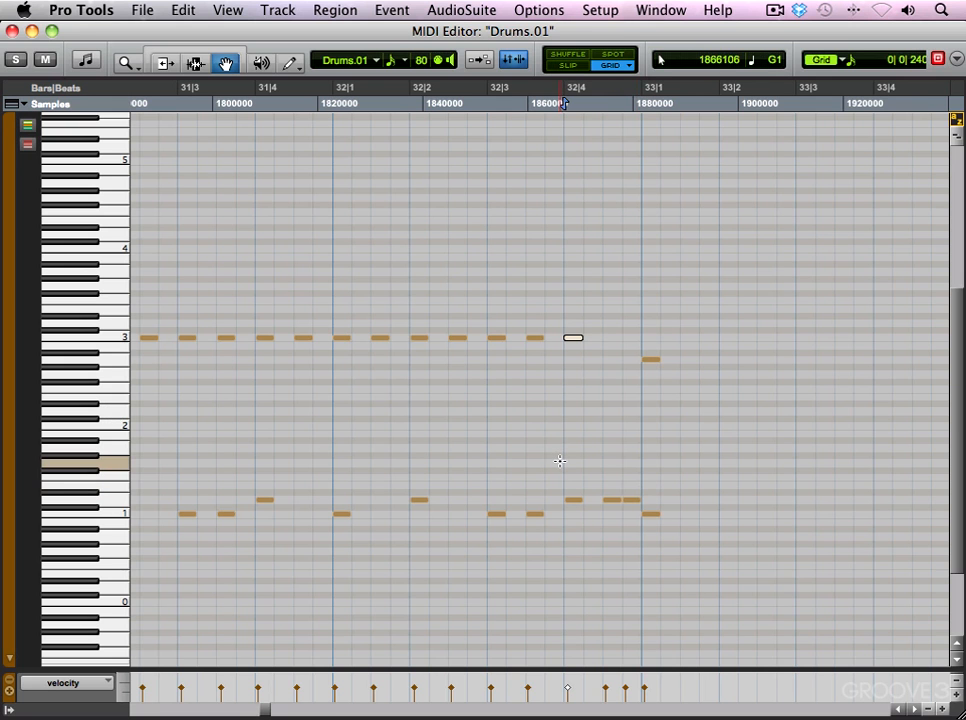
Play the drum part from bar 30 through the fill into the break before bar 35
{"action": "scroll", "coordinate": [557, 461], "scroll_direction": "down", "scroll_amount": 1}
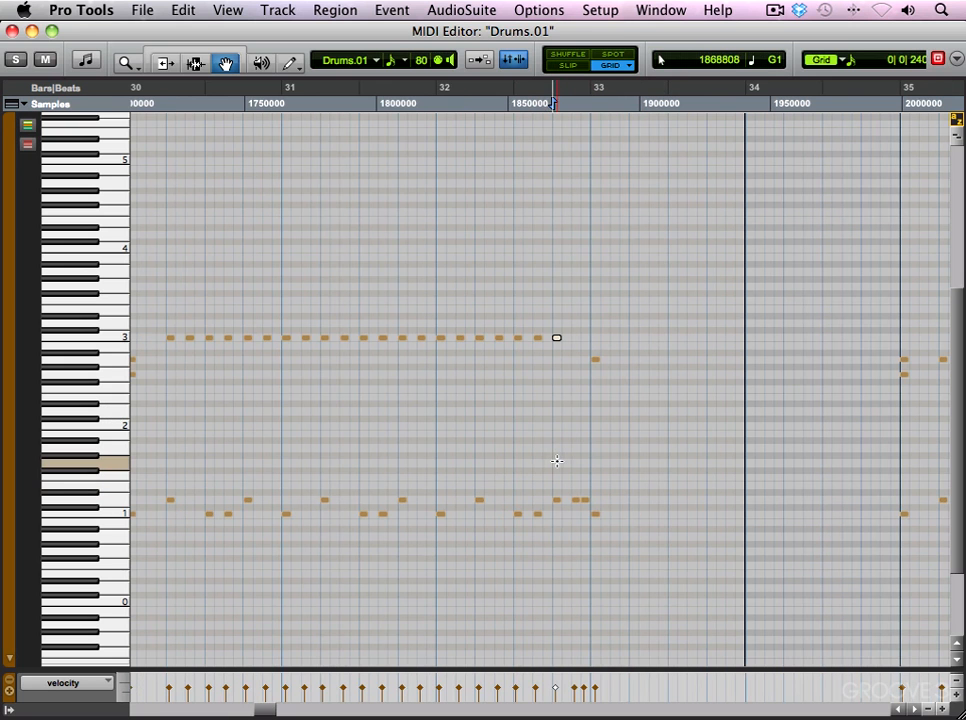
{"action": "left_click", "coordinate": [160, 406]}
{"action": "key", "text": "space"}
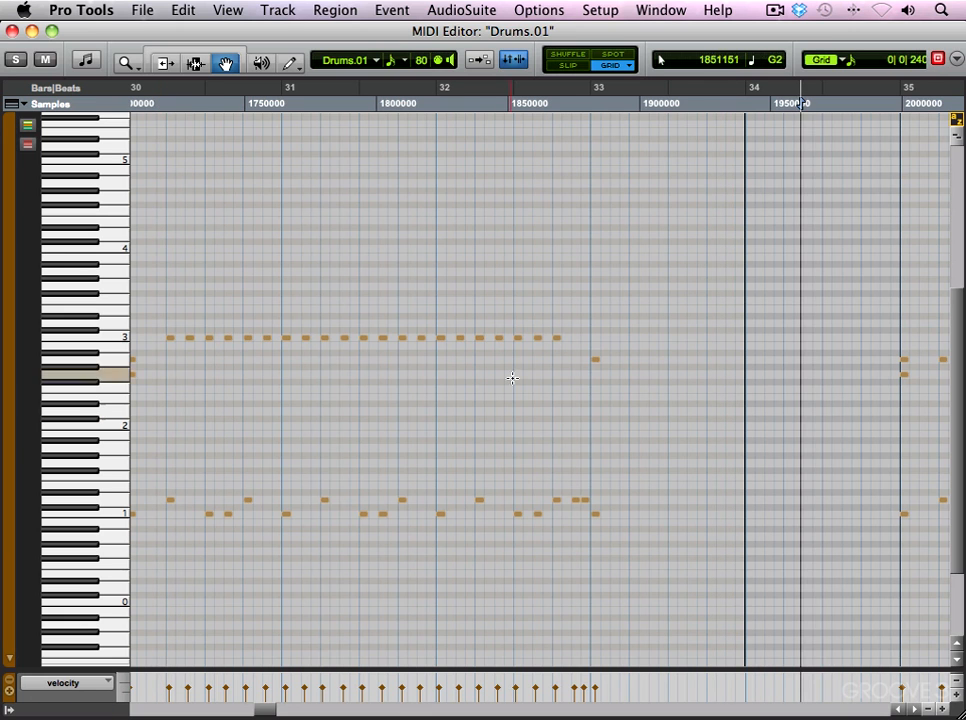
Copy the A2 hit at the start of bar 33 down to G2, and save the session after playing it
{"action": "left_click", "coordinate": [597, 361]}
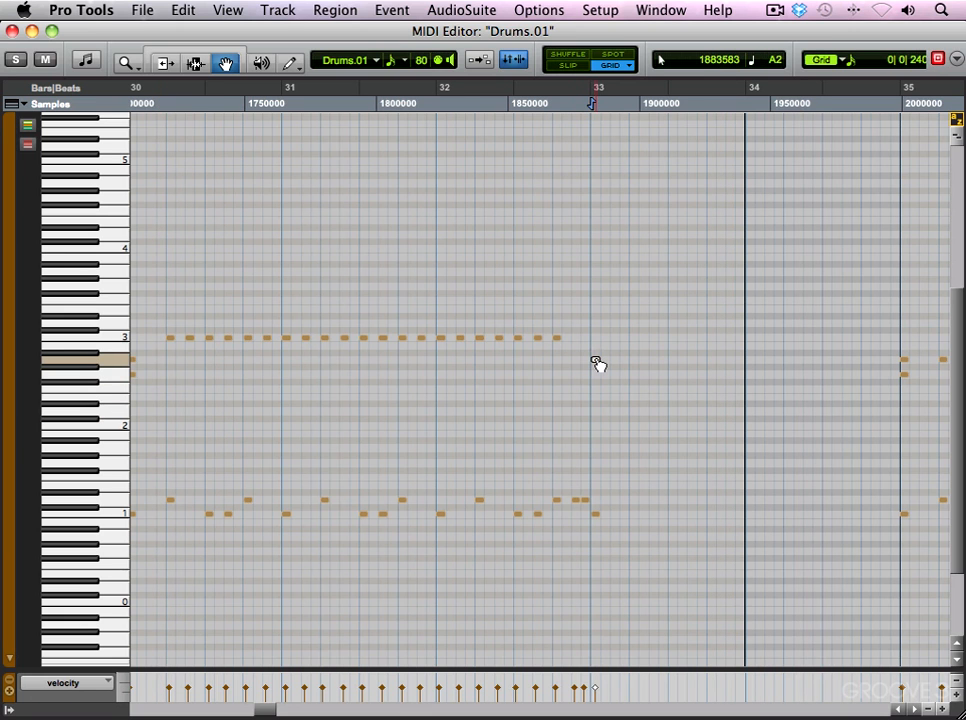
{"action": "left_click_drag", "start_coordinate": [598, 346], "coordinate": [598, 375]}
{"action": "key", "text": "space"}
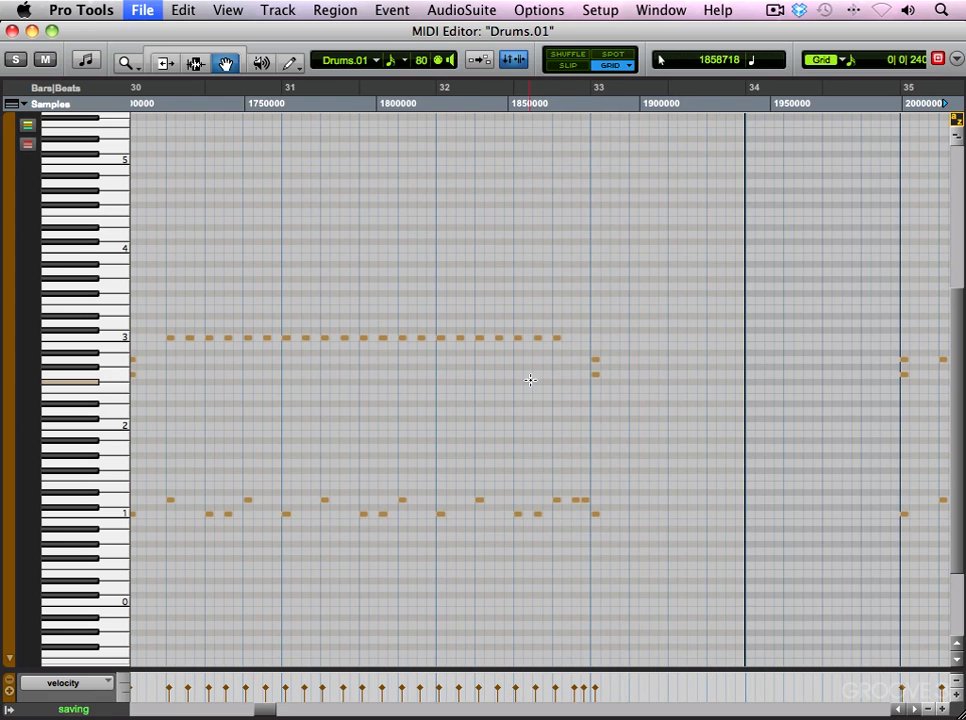
Play the section from just before bar 35 and review the following bars with the wider arrangement in view
{"action": "key", "text": "r"}
{"action": "key", "text": "r"}
{"action": "key", "text": "r"}
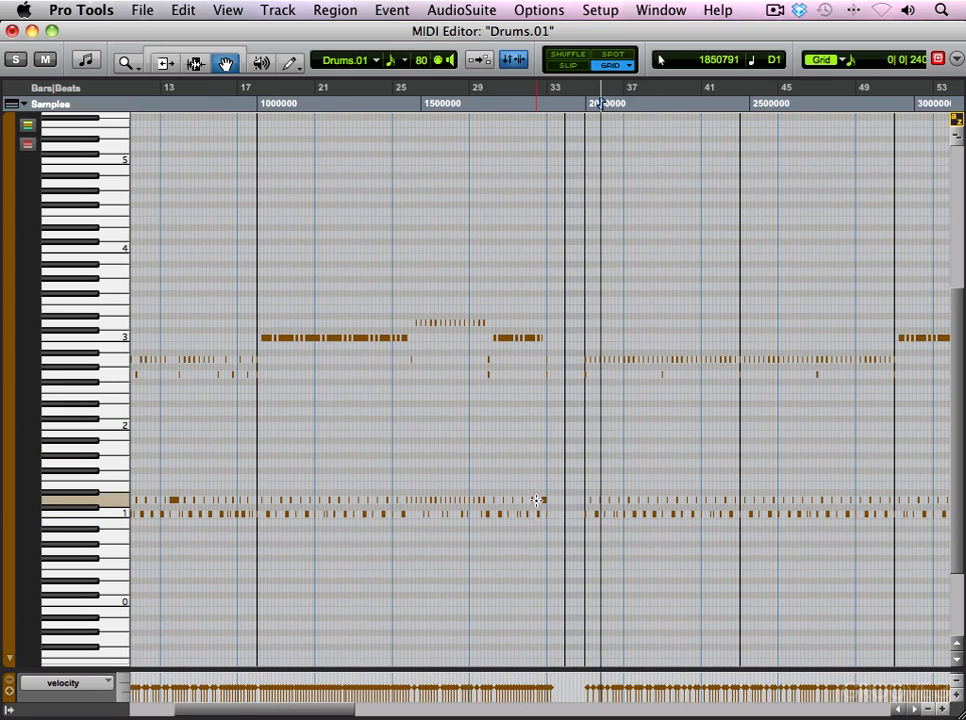
{"action": "key", "text": "t"}
{"action": "key", "text": "t"}
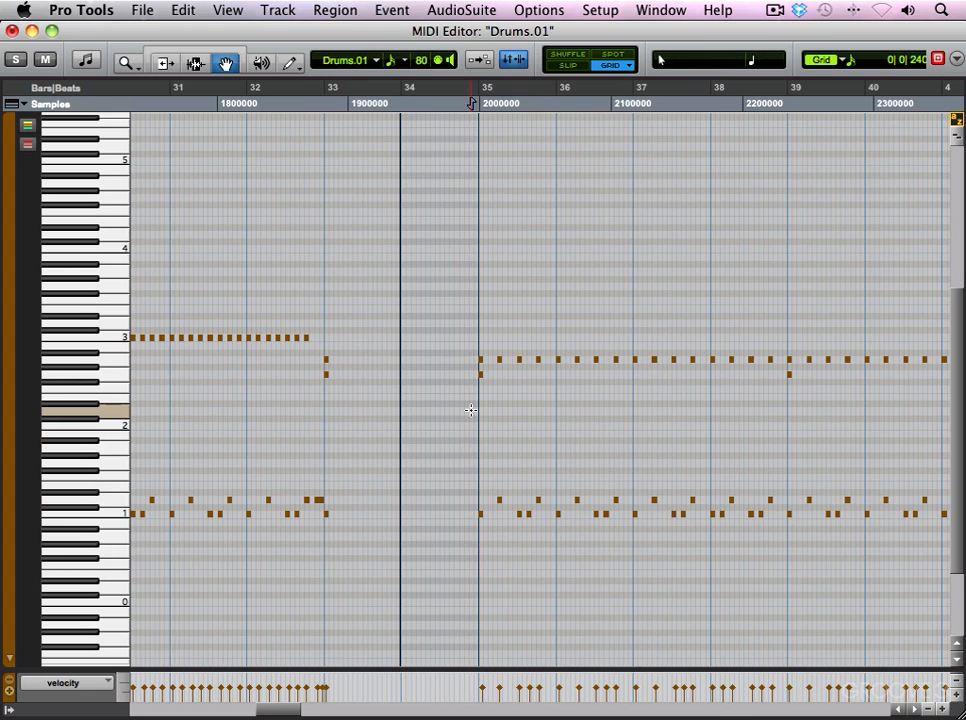
{"action": "key", "text": "space"}
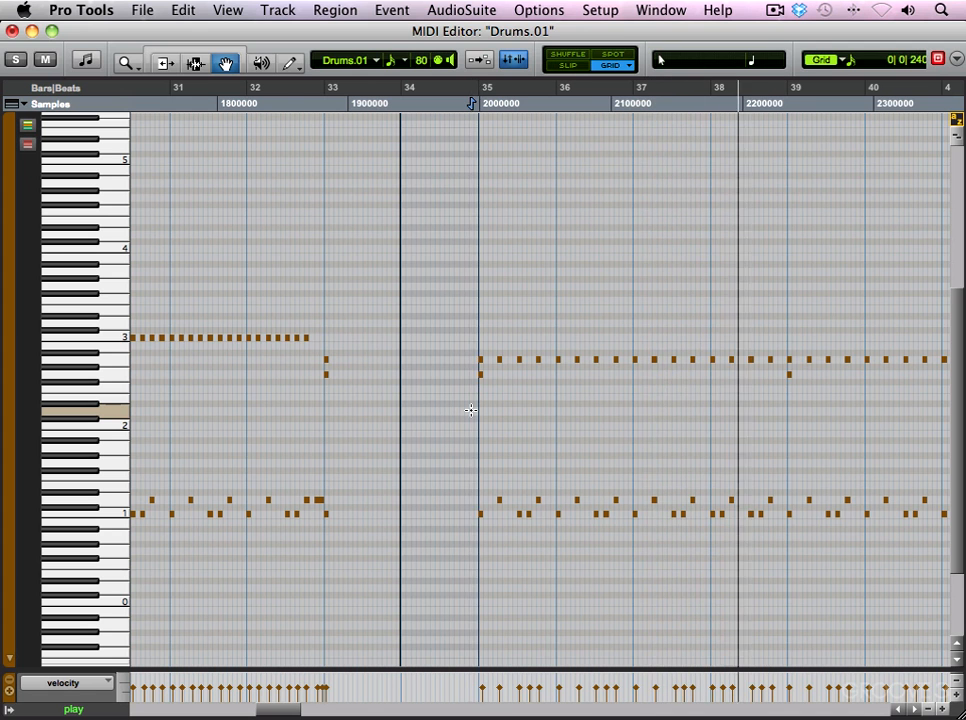
{"action": "key", "text": "super+bracketleft"}
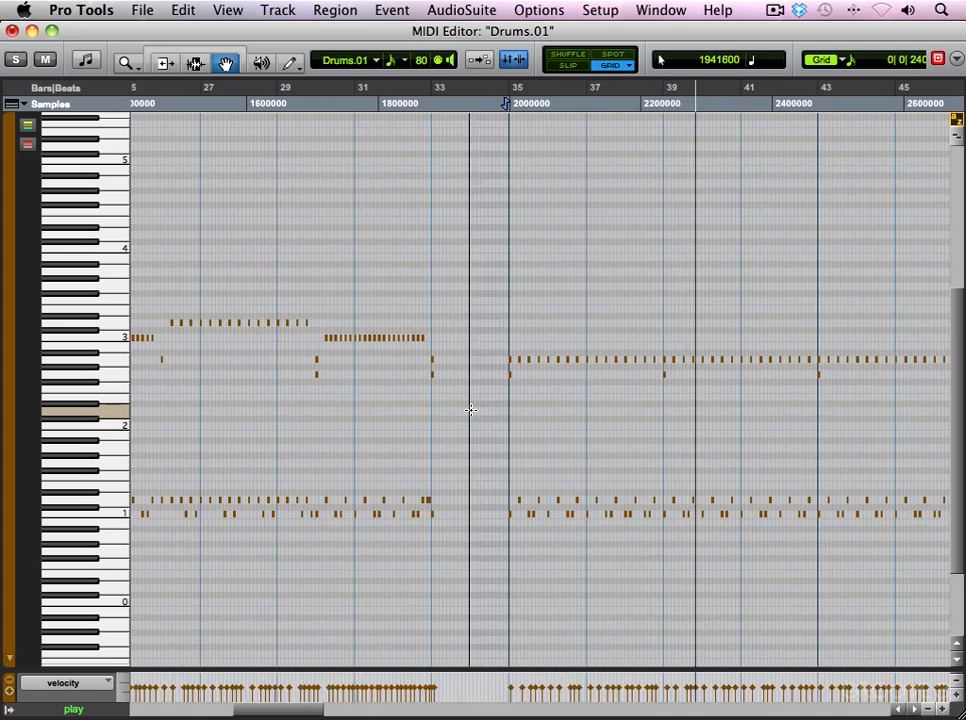
{"action": "key", "text": "super+bracketleft"}
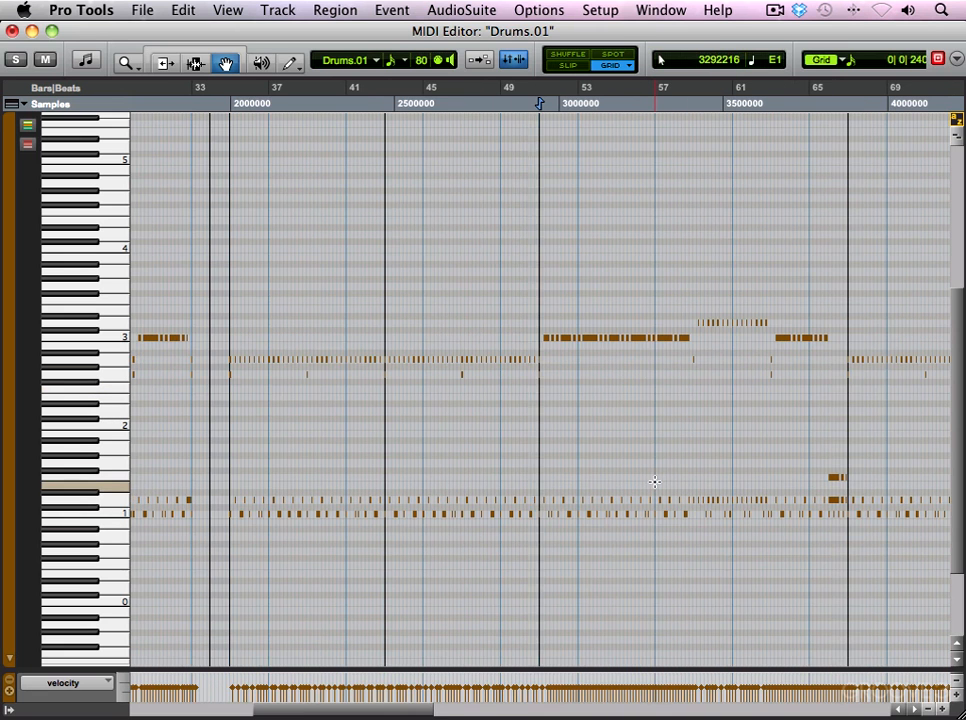
Turn on Link Timeline and Edit Selection, and check that zooming centres on the cursor at bar 51
{"action": "left_click", "coordinate": [479, 60]}
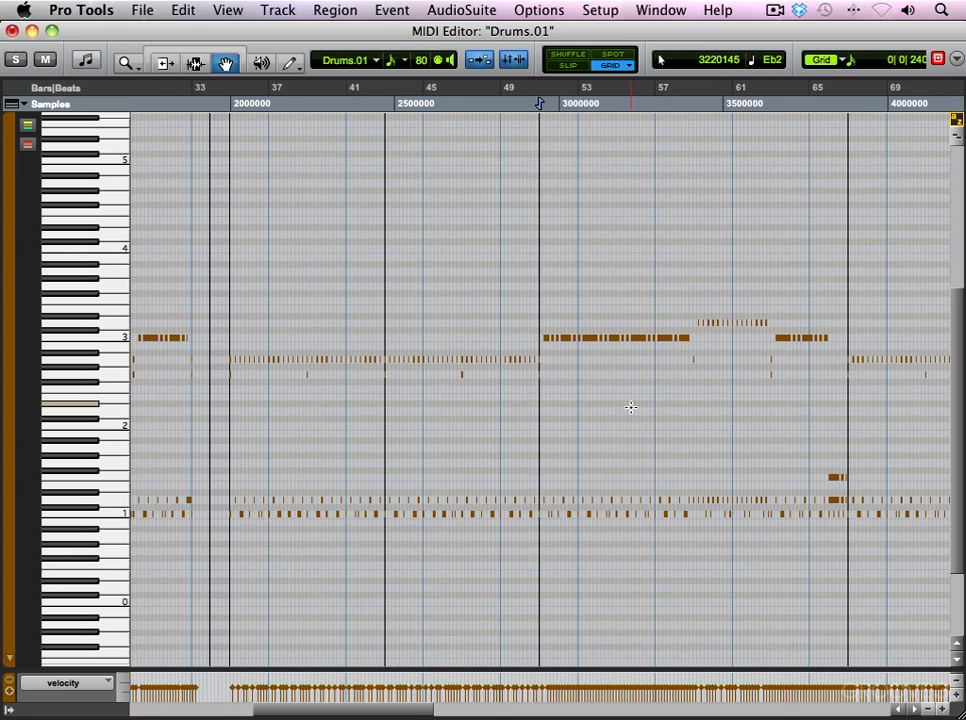
{"action": "key", "text": "super+bracketright"}
{"action": "key", "text": "super+bracketright"}
{"action": "key", "text": "super+bracketright"}
{"action": "key", "text": "super+bracketright"}
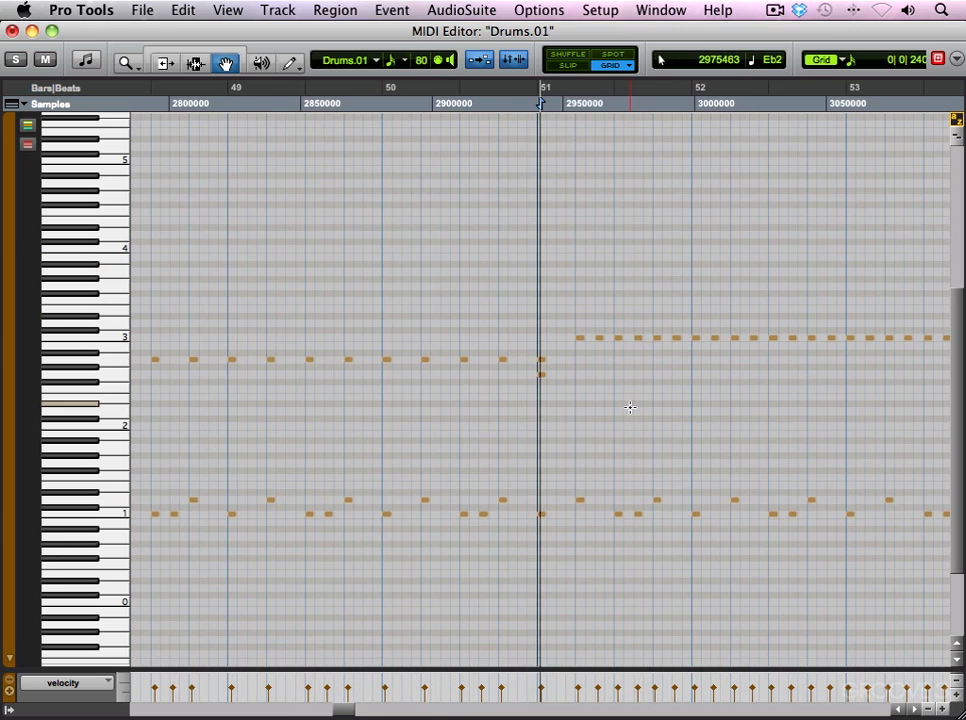
{"action": "key", "text": "super+bracketleft"}
{"action": "key", "text": "super+bracketleft"}
{"action": "key", "text": "super+bracketleft"}
{"action": "key", "text": "super+bracketleft"}
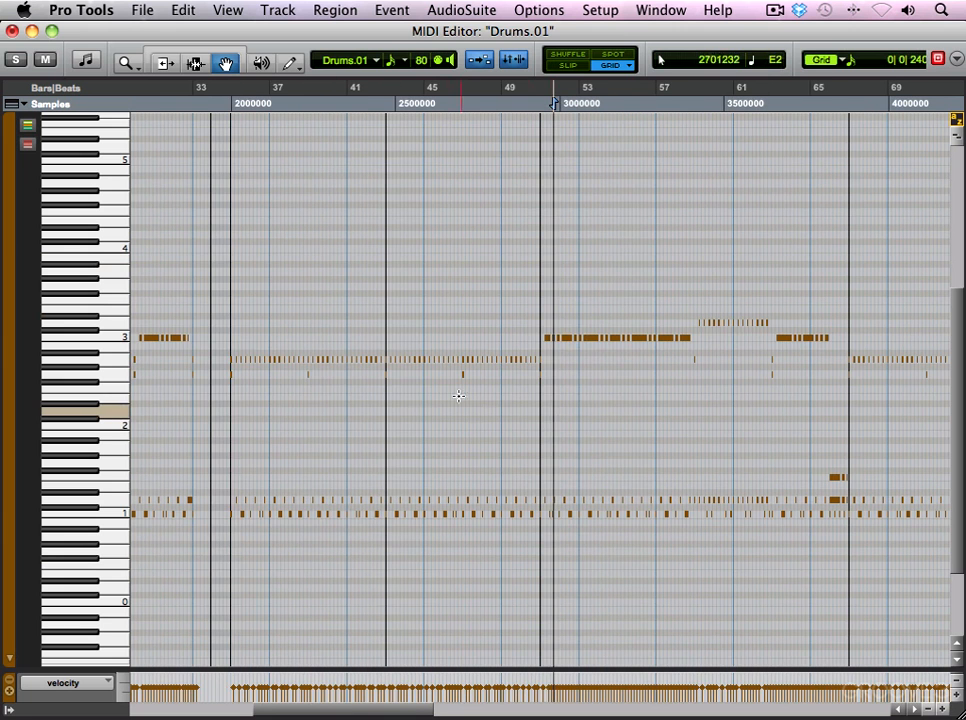
Play the verse from just before bar 35 and bring bars 36 to 40 into close view
{"action": "left_click", "coordinate": [228, 383]}
{"action": "key", "text": "super+bracketright"}
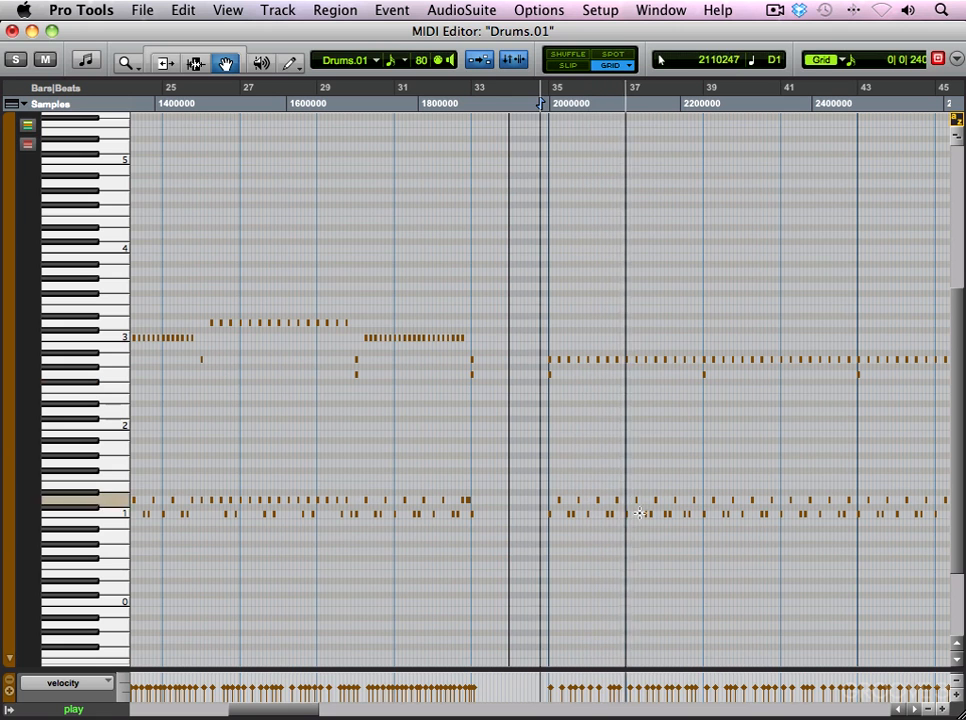
{"action": "key", "text": "space"}
{"action": "key", "text": "super+bracketright"}
{"action": "key", "text": "super+bracketright"}
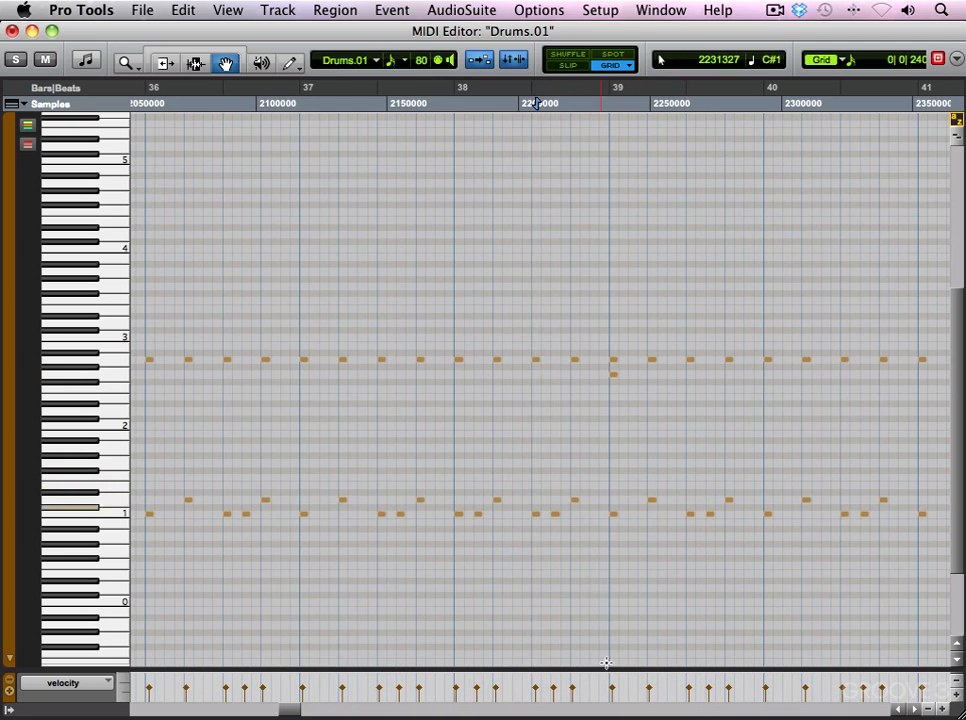
Fill beats 3 and 4 of bar 38 with sixteenth-note D1 hits, move the second C1 hit to beat 4, and play the bar
{"action": "left_click", "coordinate": [538, 507]}
{"action": "mouse_move", "coordinate": [547, 503]}
{"action": "left_mouse_down"}
{"action": "mouse_move", "coordinate": [596, 505]}
{"action": "mouse_move", "coordinate": [538, 514]}
{"action": "mouse_move", "coordinate": [574, 516]}
{"action": "left_mouse_up"}
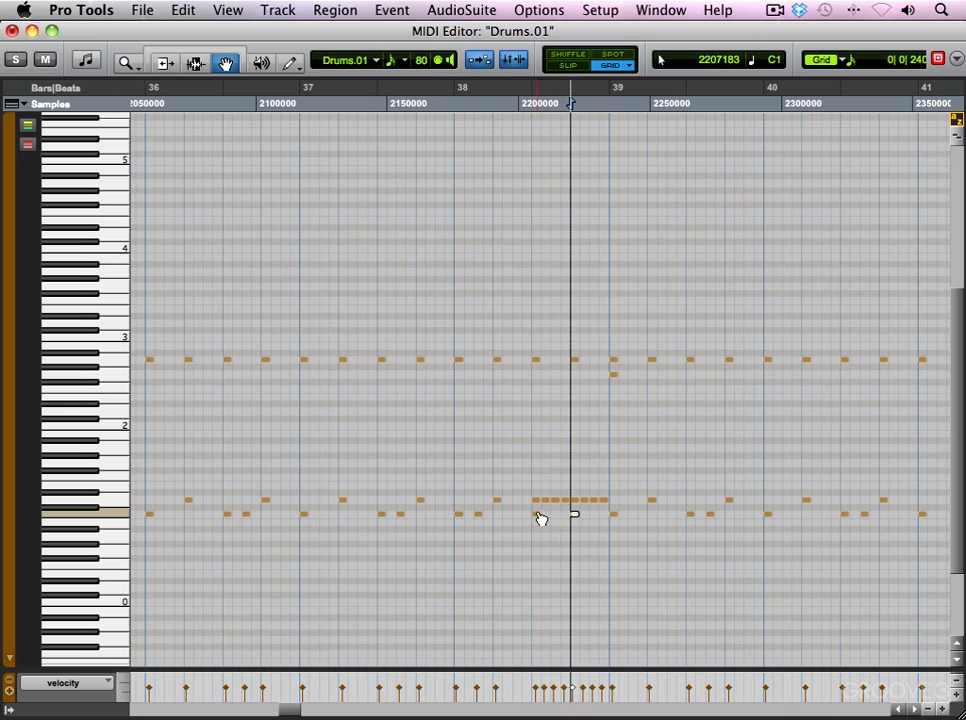
{"action": "left_click", "coordinate": [450, 455]}
{"action": "key", "text": "space"}
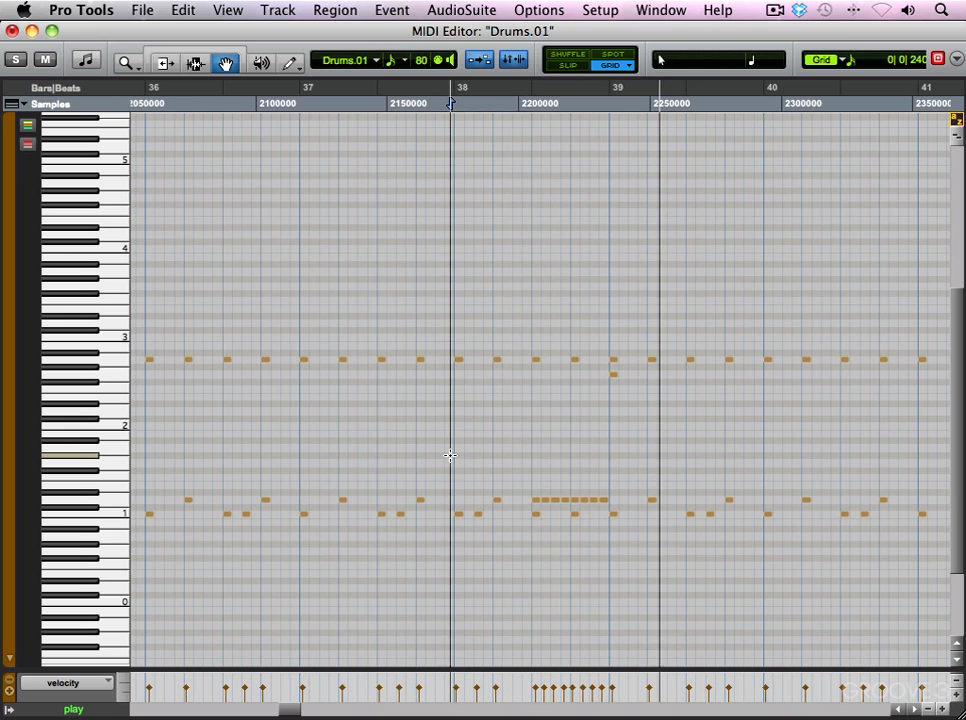
Delete the two A2 hits on beats 3 and 4 of bar 38, and play from just before bar 35
{"action": "left_click_drag", "start_coordinate": [527, 340], "coordinate": [582, 371]}
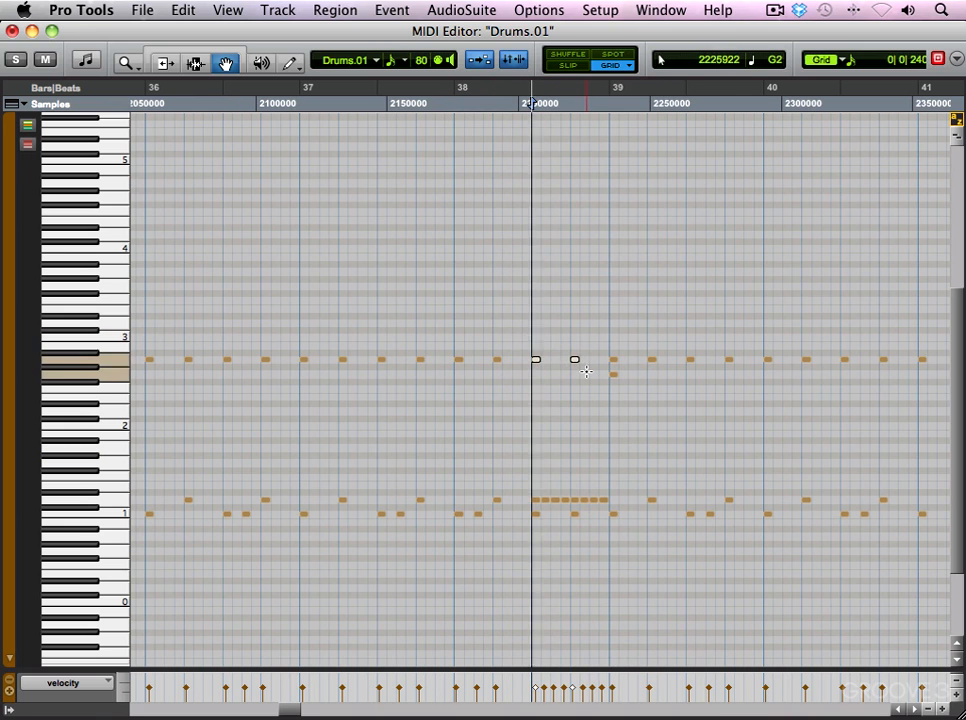
{"action": "key", "text": "Delete"}
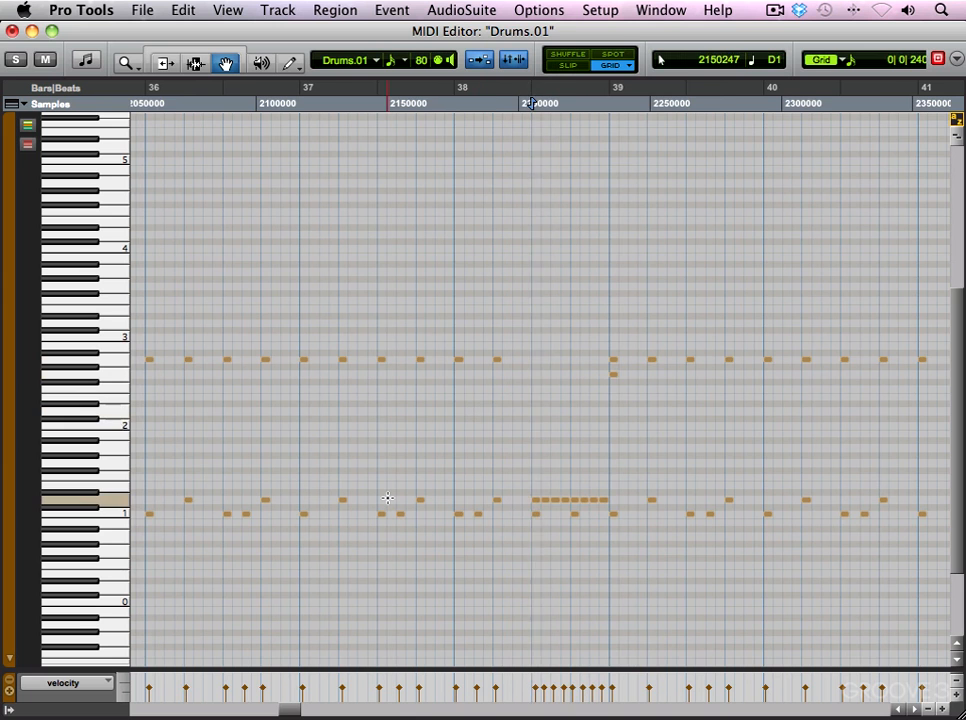
{"action": "key", "text": "r"}
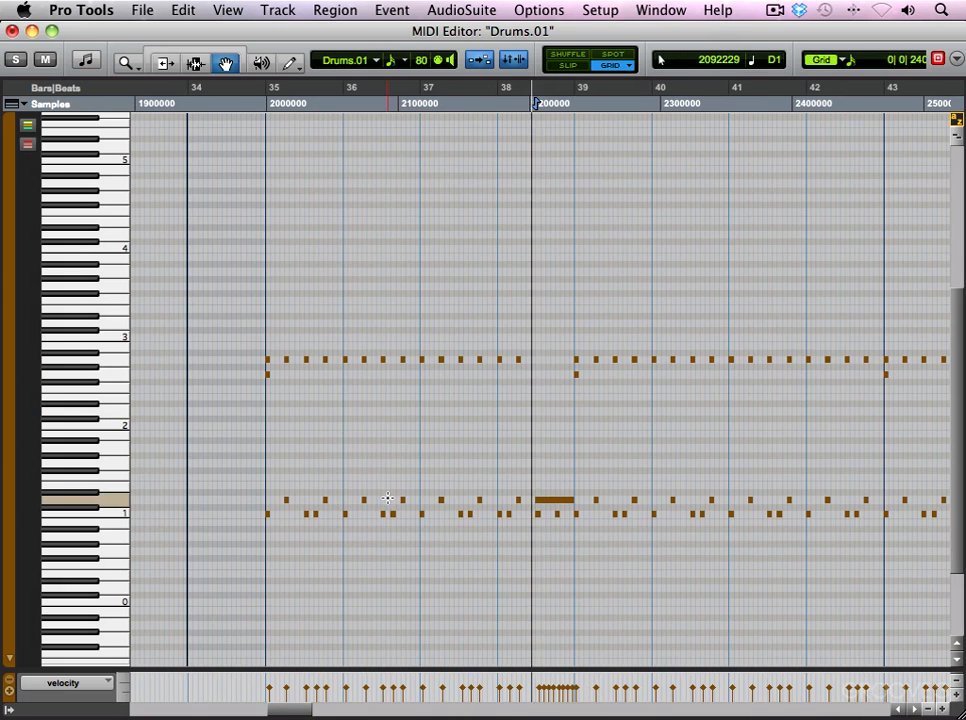
{"action": "left_click", "coordinate": [248, 426]}
{"action": "key", "text": "space"}
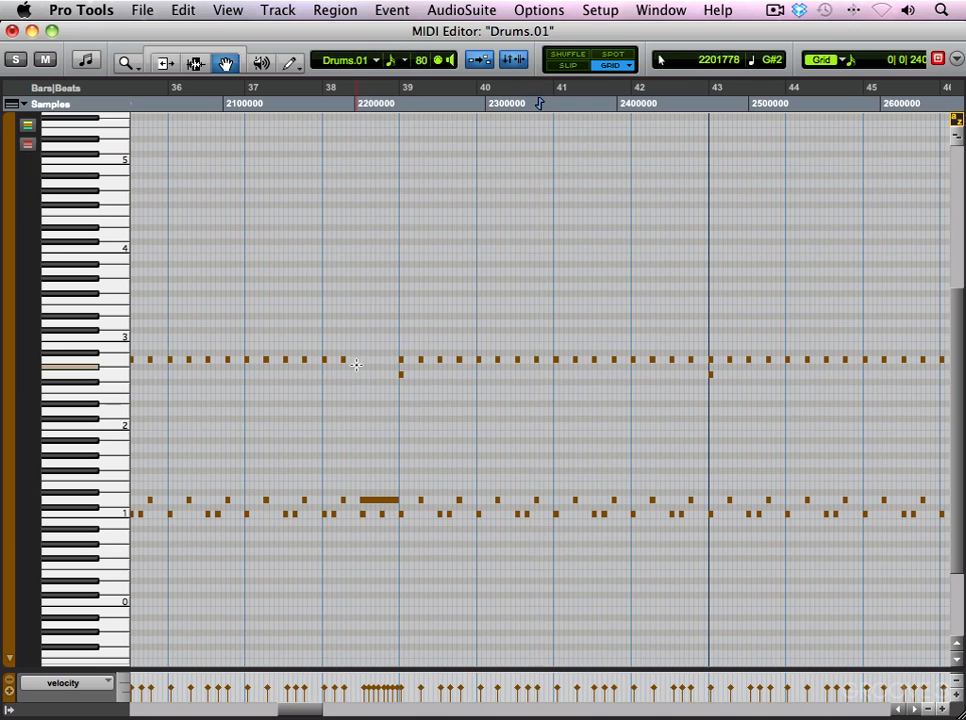
Play the drum part from just before bar 39, and replay it from just before bar 41 in a closer view
{"action": "left_click", "coordinate": [395, 416]}
{"action": "key", "text": "space"}
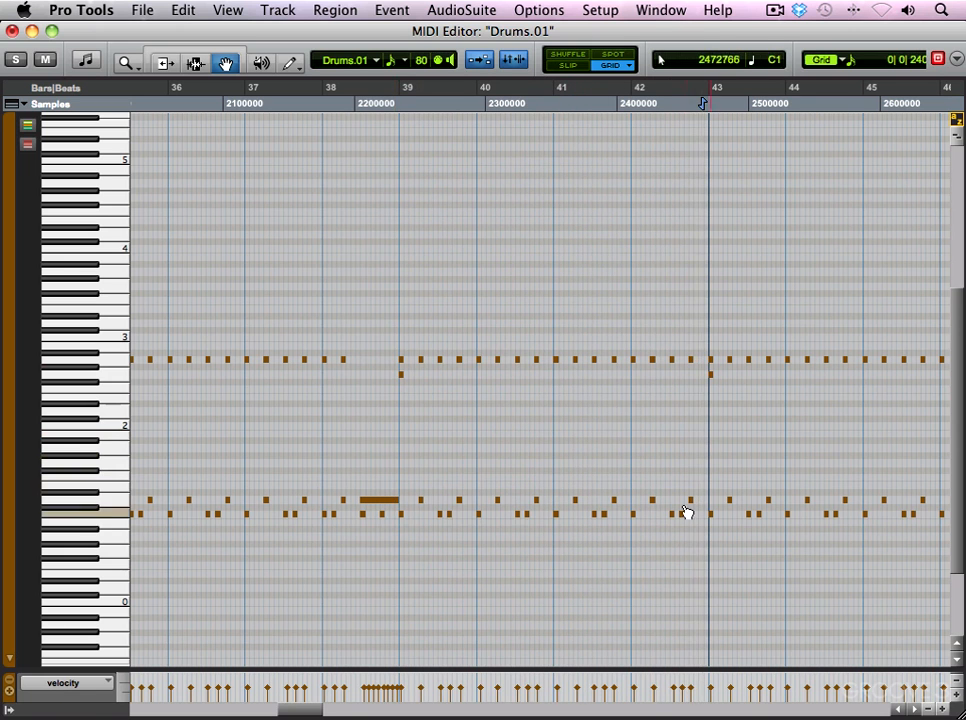
{"action": "left_click", "coordinate": [557, 468]}
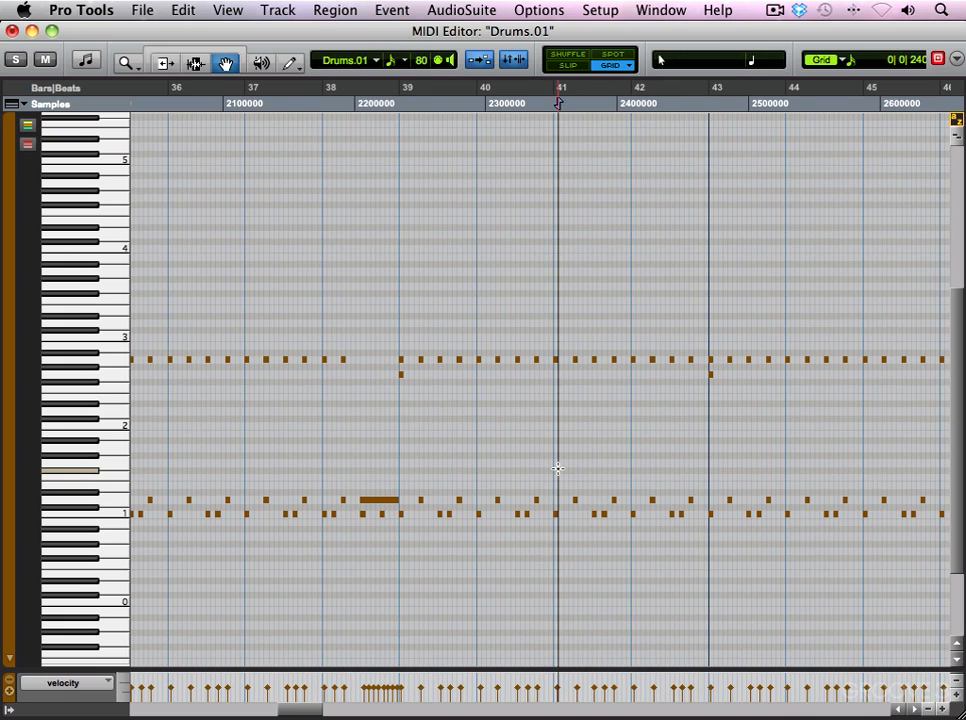
{"action": "key", "text": "t"}
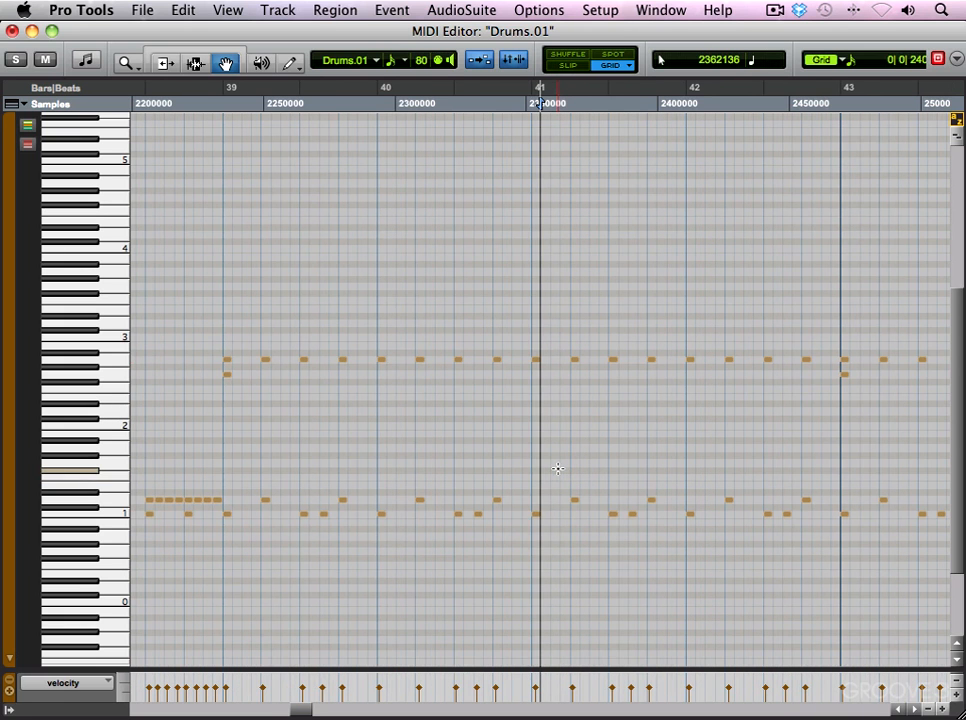
{"action": "left_click", "coordinate": [508, 451]}
{"action": "key", "text": "space"}
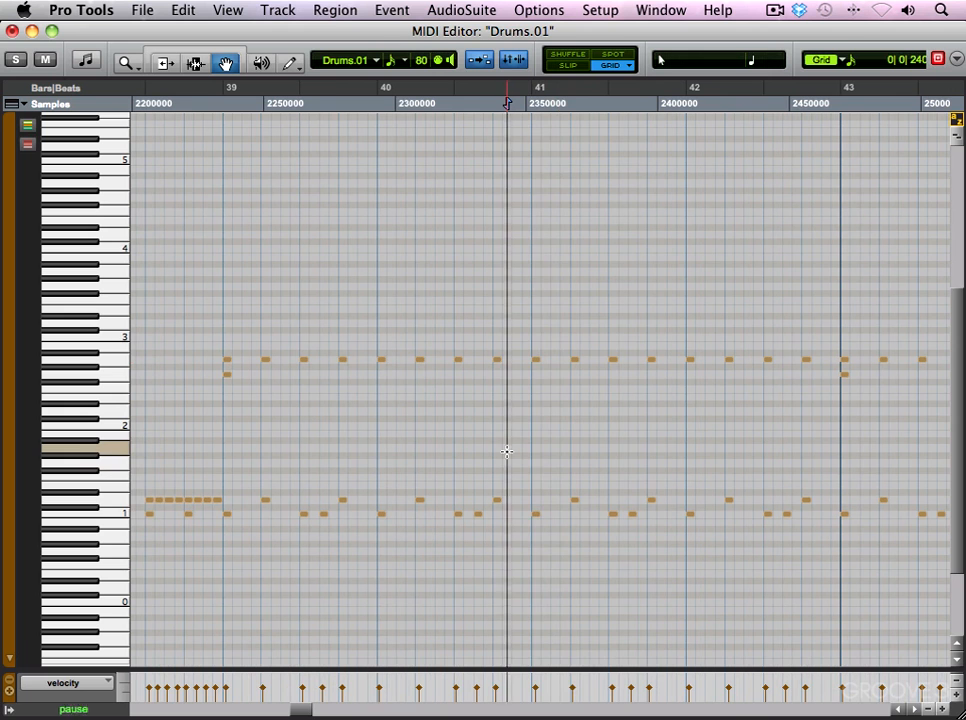
Add a D1 hit on the second half of beat 2 in bar 41, and play from just before bar 41
{"action": "left_click_drag", "start_coordinate": [576, 502], "coordinate": [595, 502]}
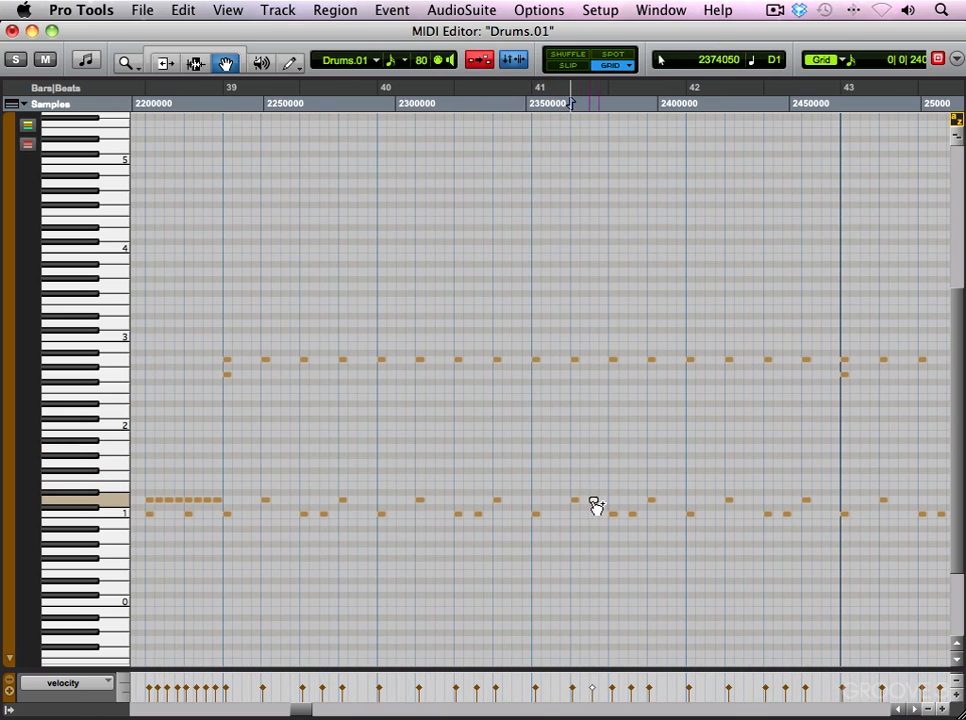
{"action": "left_click", "coordinate": [522, 466]}
{"action": "key", "text": "space"}
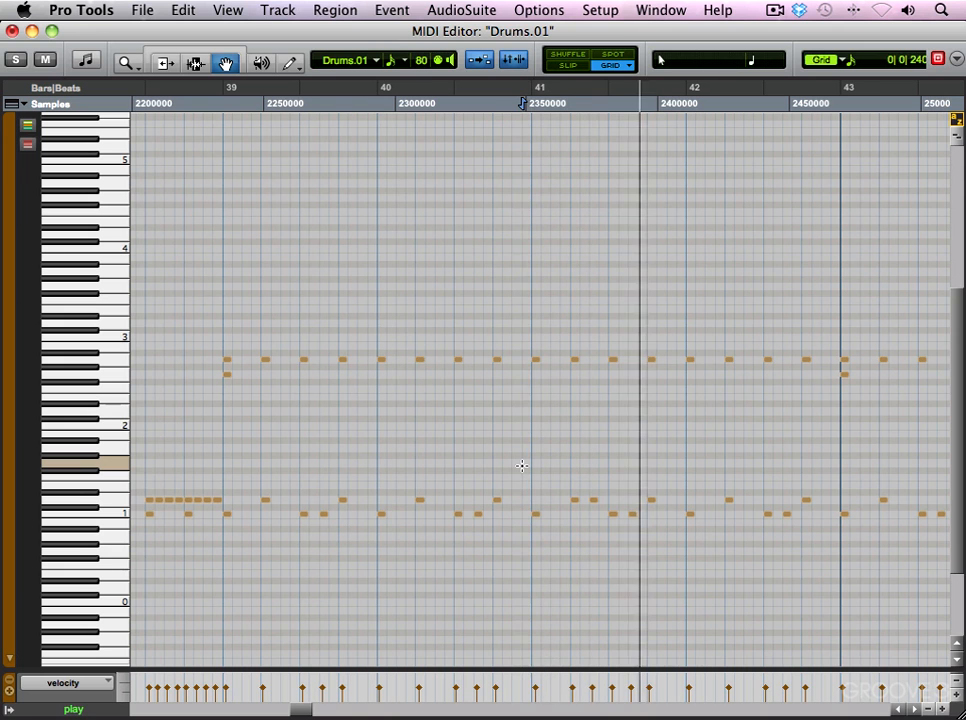
{"action": "key", "text": "space"}
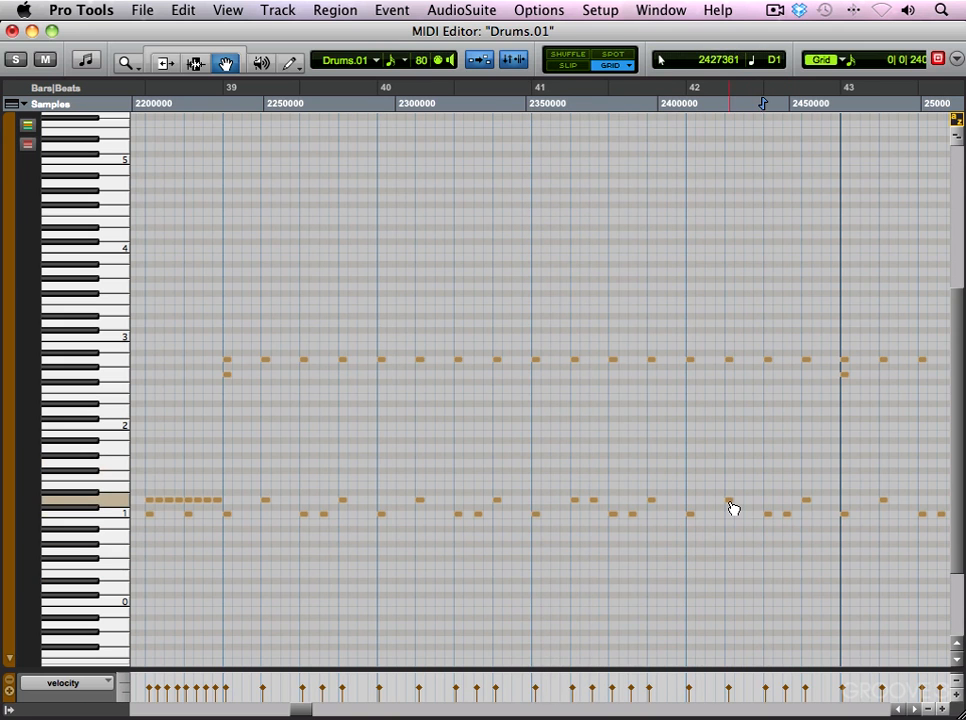
Add a D1 hit on the second half of beat 2 in bar 42, and play from just before bar 39
{"action": "left_click", "coordinate": [748, 502]}
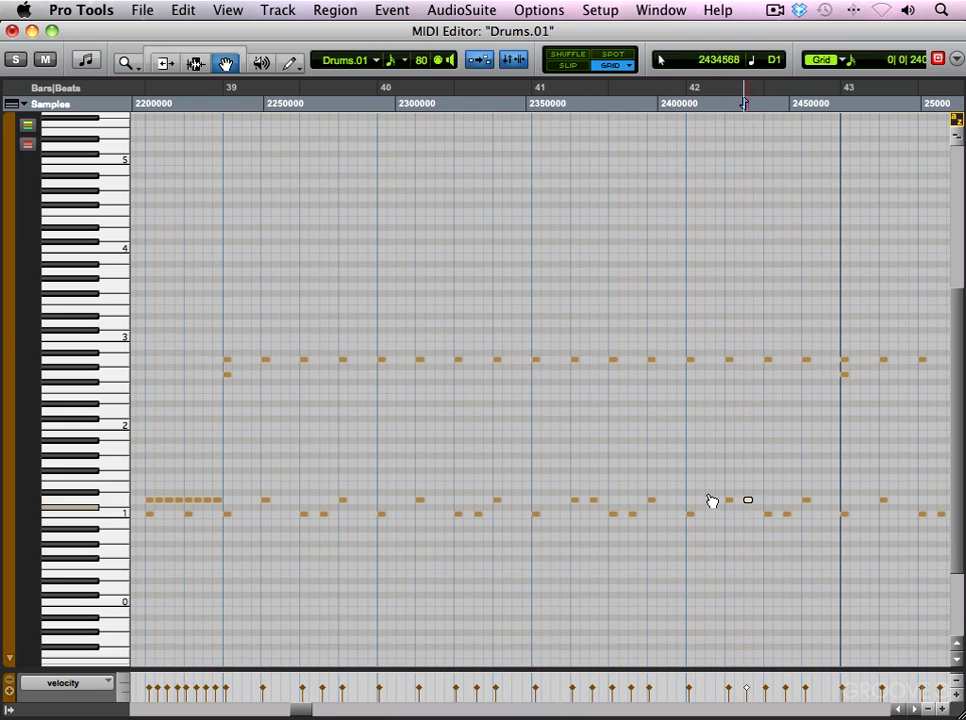
{"action": "left_click", "coordinate": [208, 397]}
{"action": "key", "text": "space"}
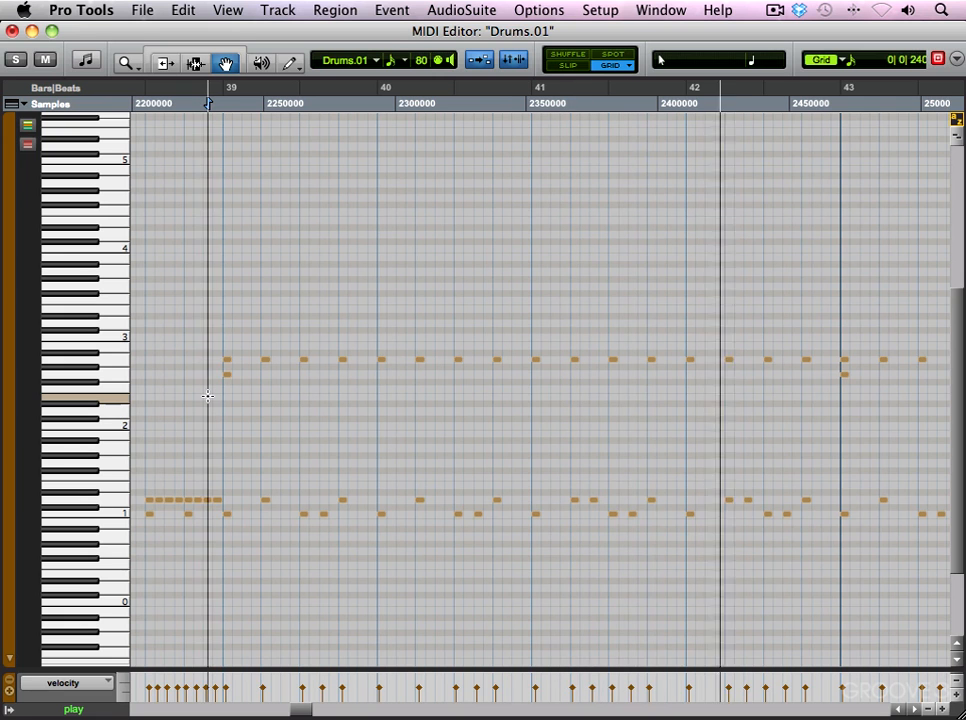
{"action": "key", "text": "space"}
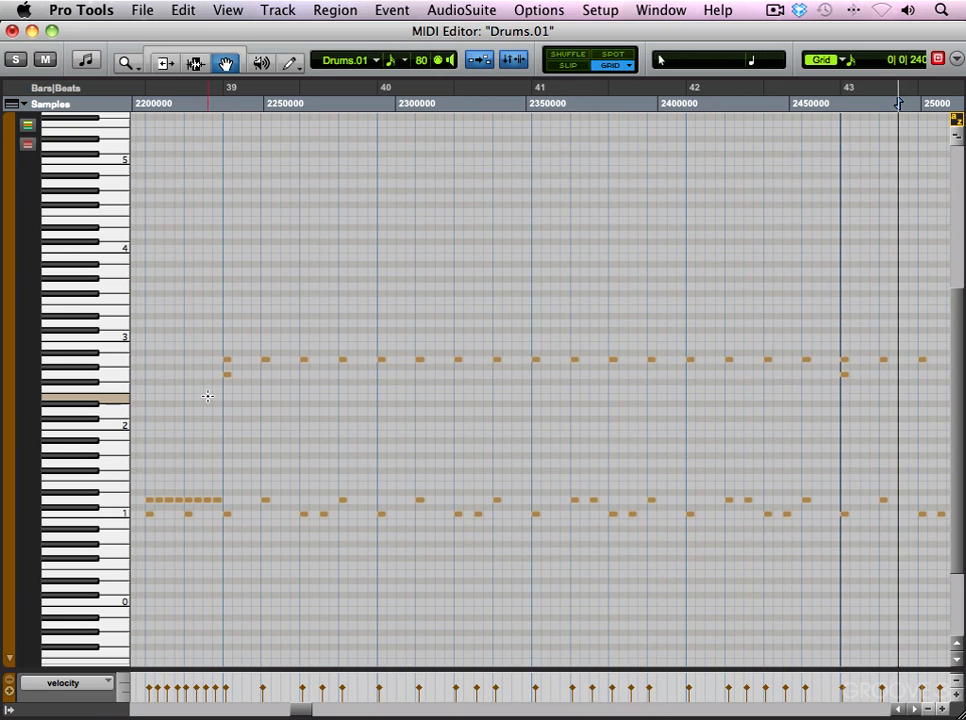
Add a G2 hit on beat 1 of bar 41, and play the drum part from bar 43
{"action": "left_click", "coordinate": [537, 367]}
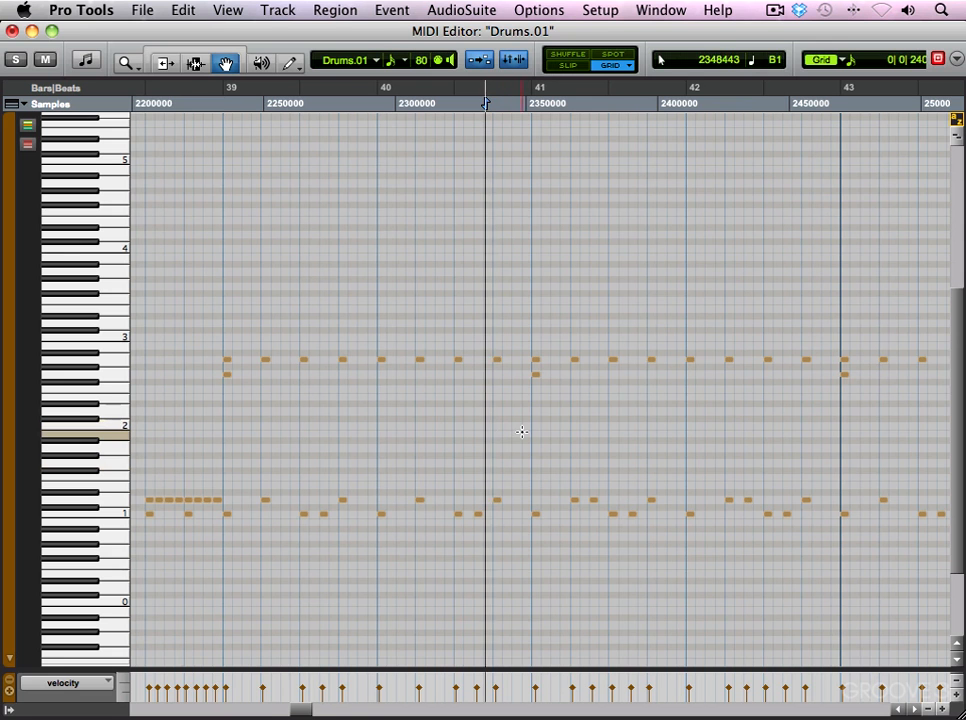
{"action": "key", "text": "r"}
{"action": "left_click", "coordinate": [661, 408]}
{"action": "left_click", "coordinate": [690, 396]}
{"action": "key", "text": "space"}
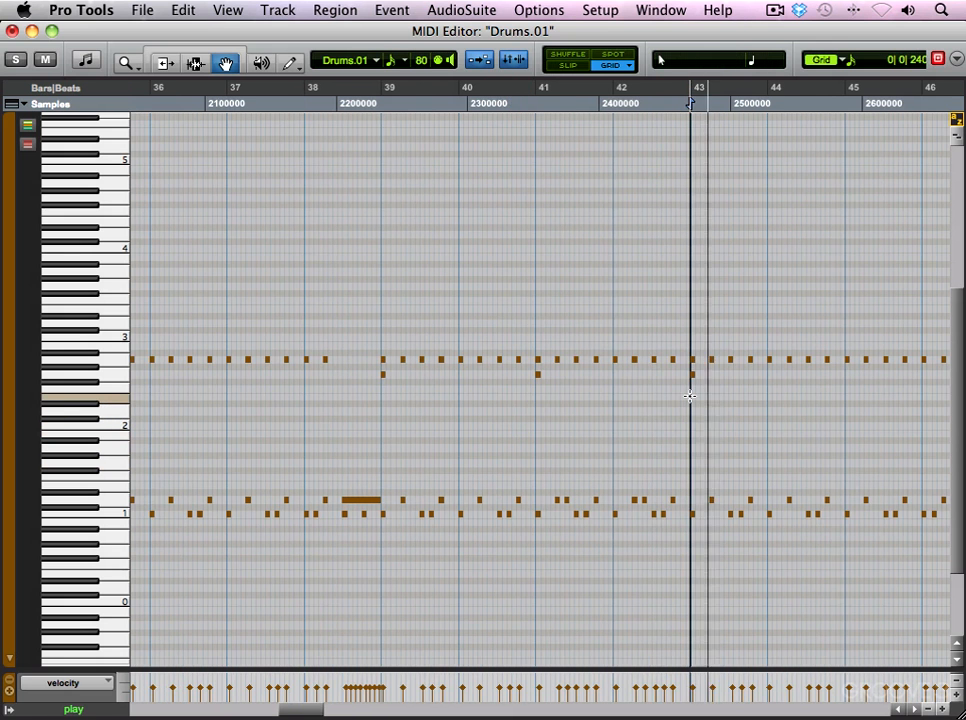
Move the last C1 hit of bar 46 to beat 4, and fill beats 3 and 4 with sixteenth-note D1 hits
{"action": "key", "text": "r"}
{"action": "key", "text": "r"}
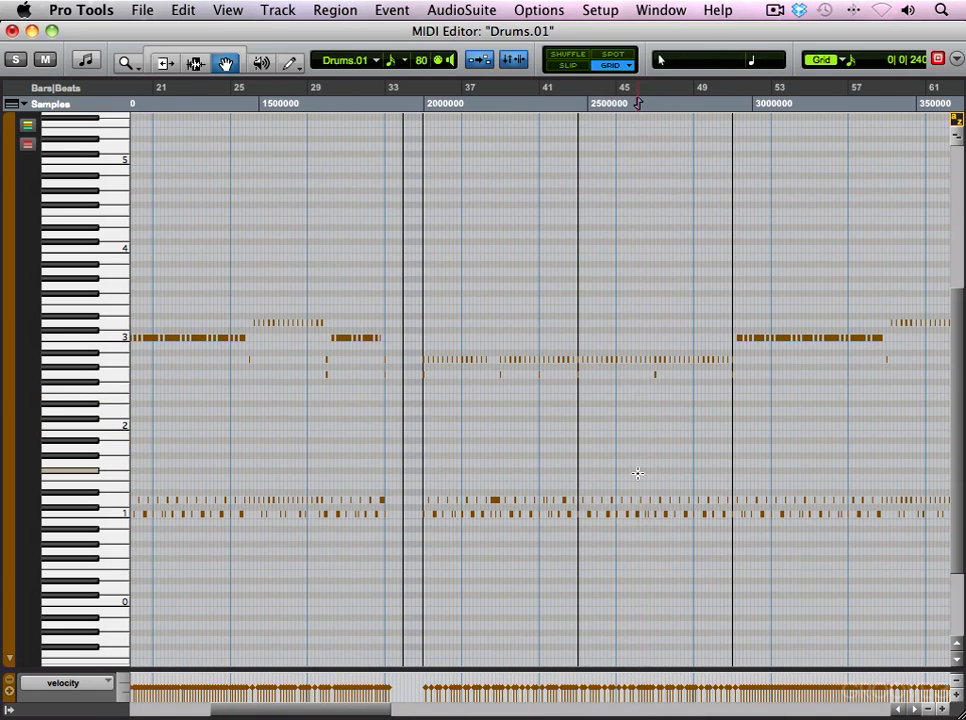
{"action": "key", "text": "t"}
{"action": "key", "text": "t"}
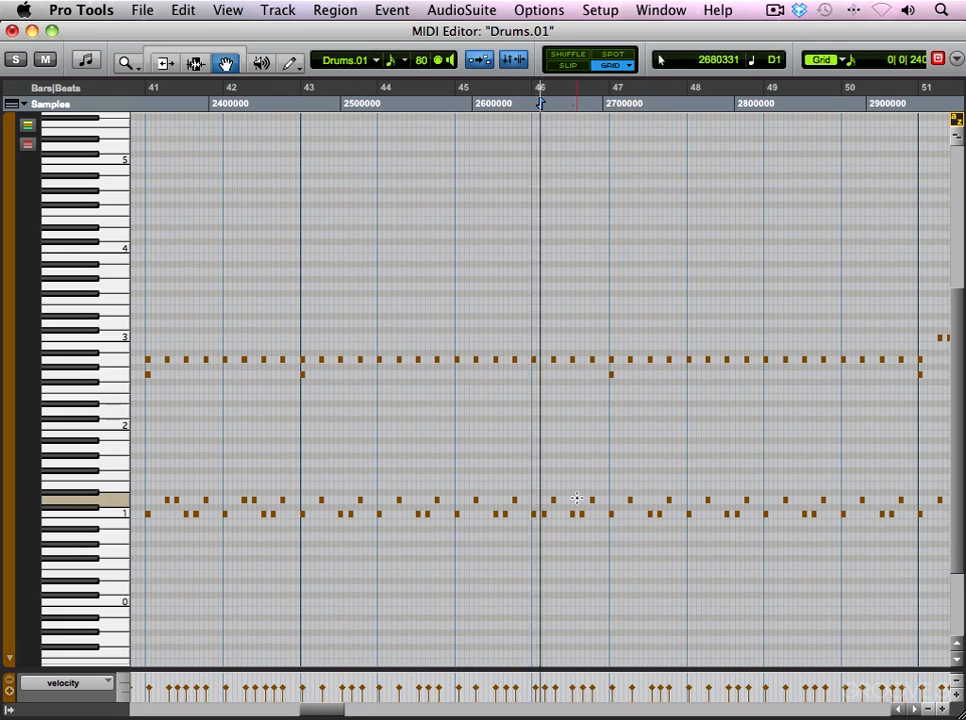
{"action": "key", "text": "t"}
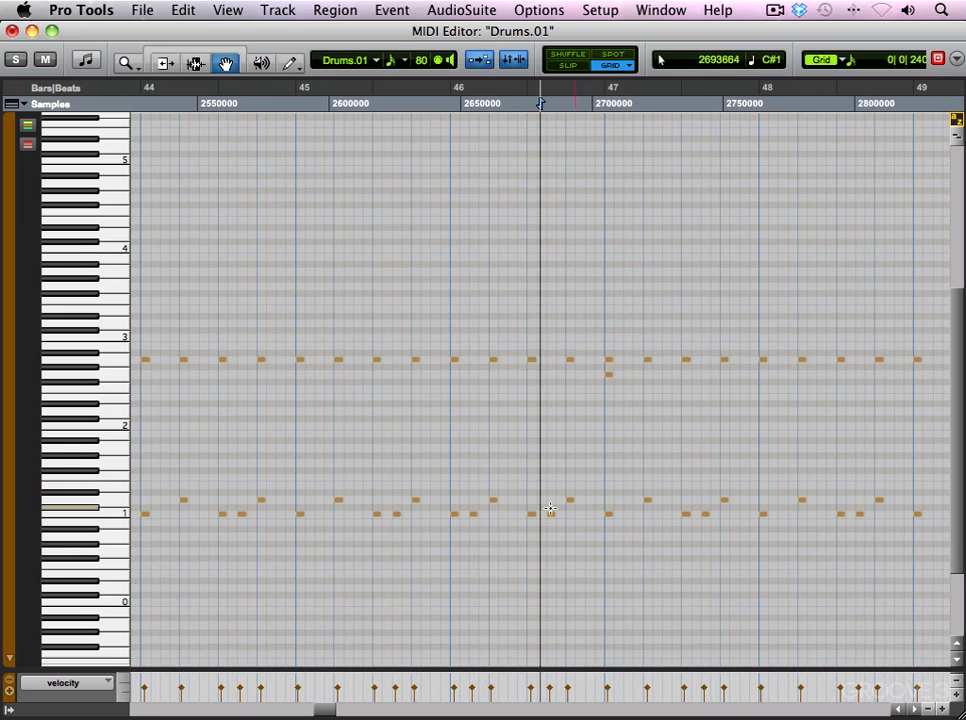
{"action": "left_click_drag", "start_coordinate": [556, 516], "coordinate": [575, 518]}
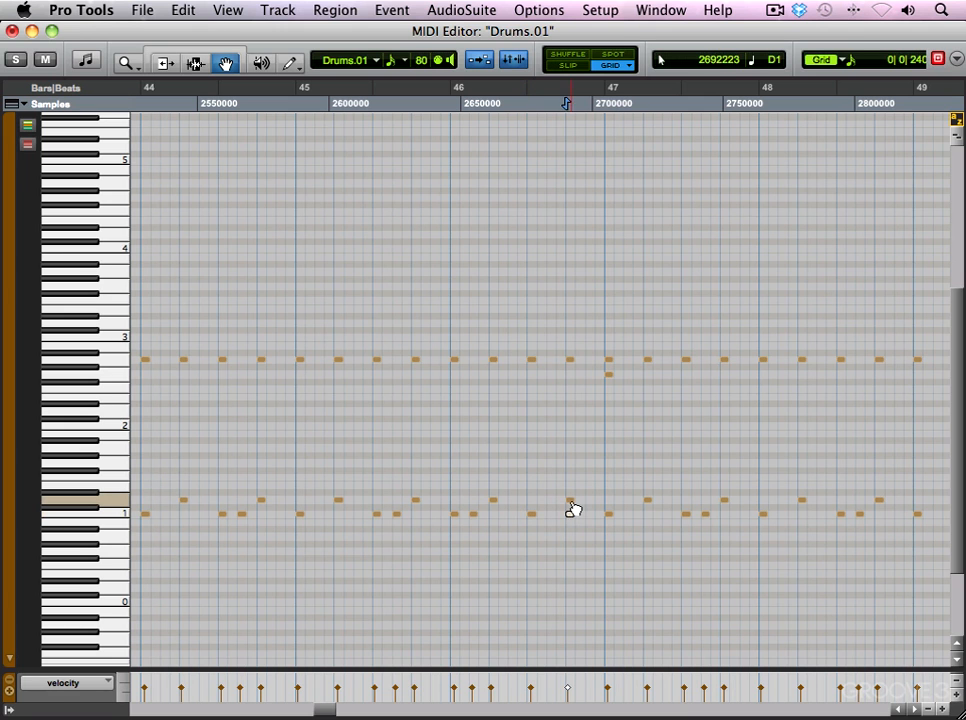
{"action": "mouse_move", "coordinate": [544, 505]}
{"action": "left_mouse_down"}
{"action": "mouse_move", "coordinate": [535, 507]}
{"action": "mouse_move", "coordinate": [599, 504]}
{"action": "left_mouse_up"}
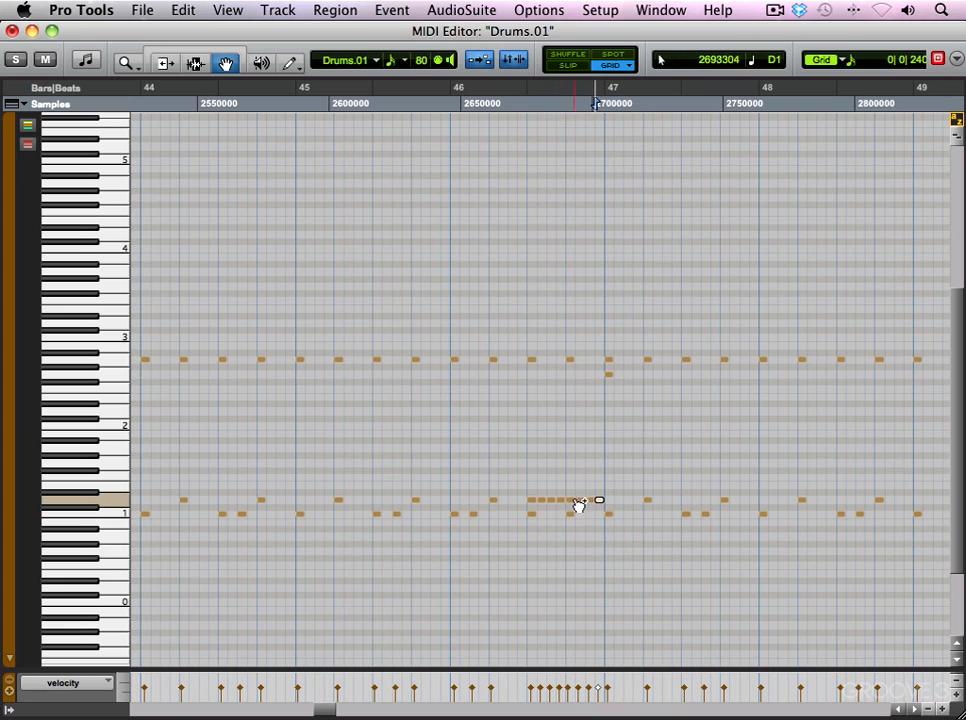
Delete the two A2 hits on beats 3 and 4 of bar 46, and play from bar 43
{"action": "left_click_drag", "start_coordinate": [596, 311], "coordinate": [531, 365]}
{"action": "key", "text": "Delete"}
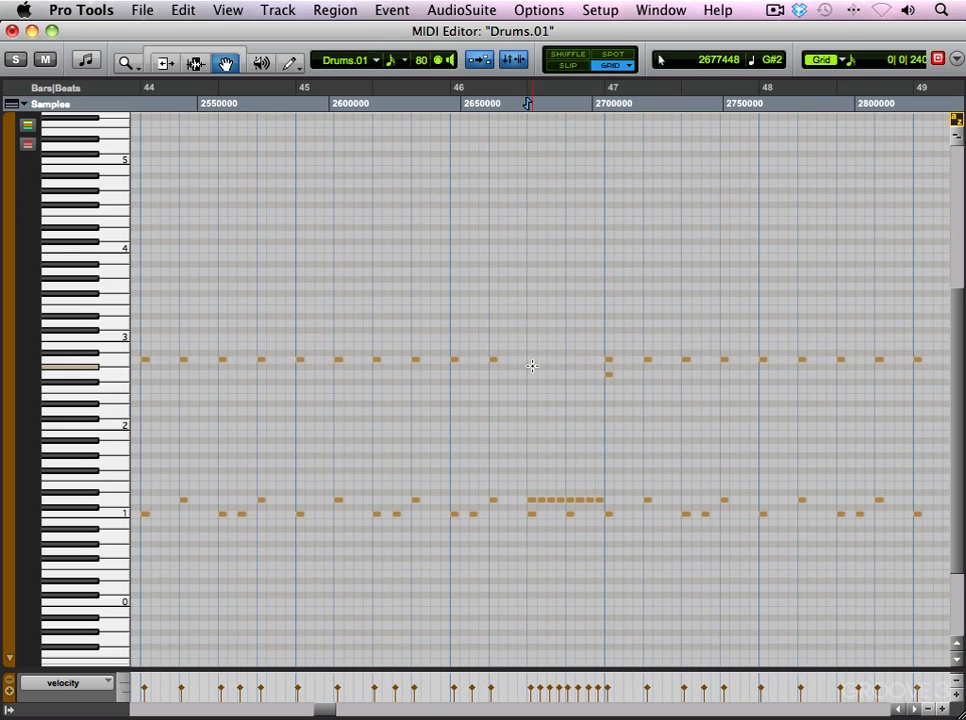
{"action": "left_click", "coordinate": [532, 499]}
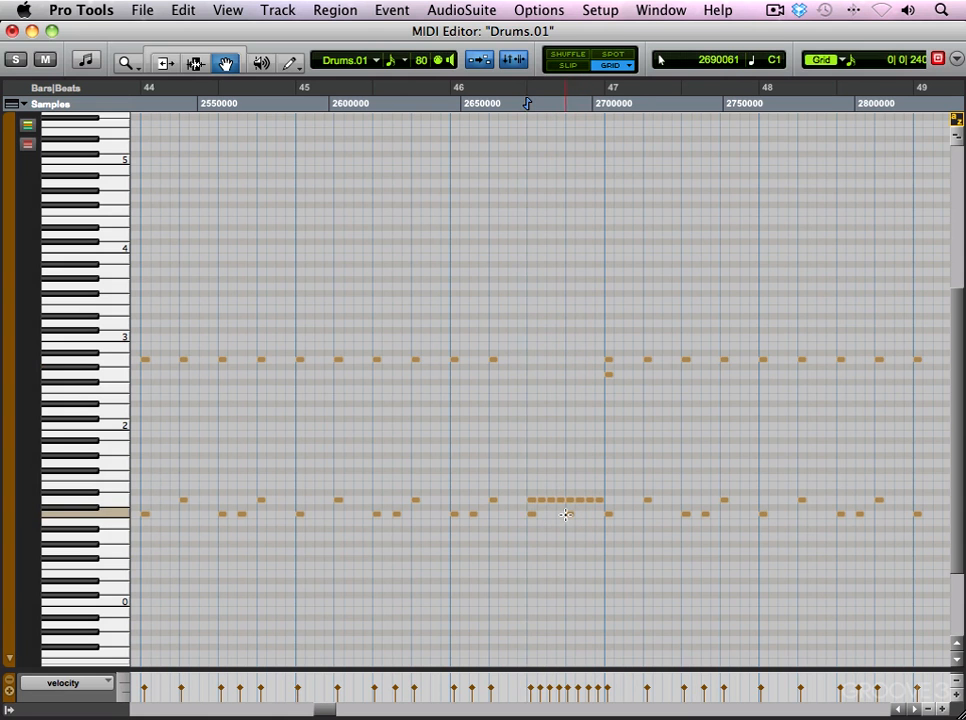
{"action": "key", "text": "super+bracketleft"}
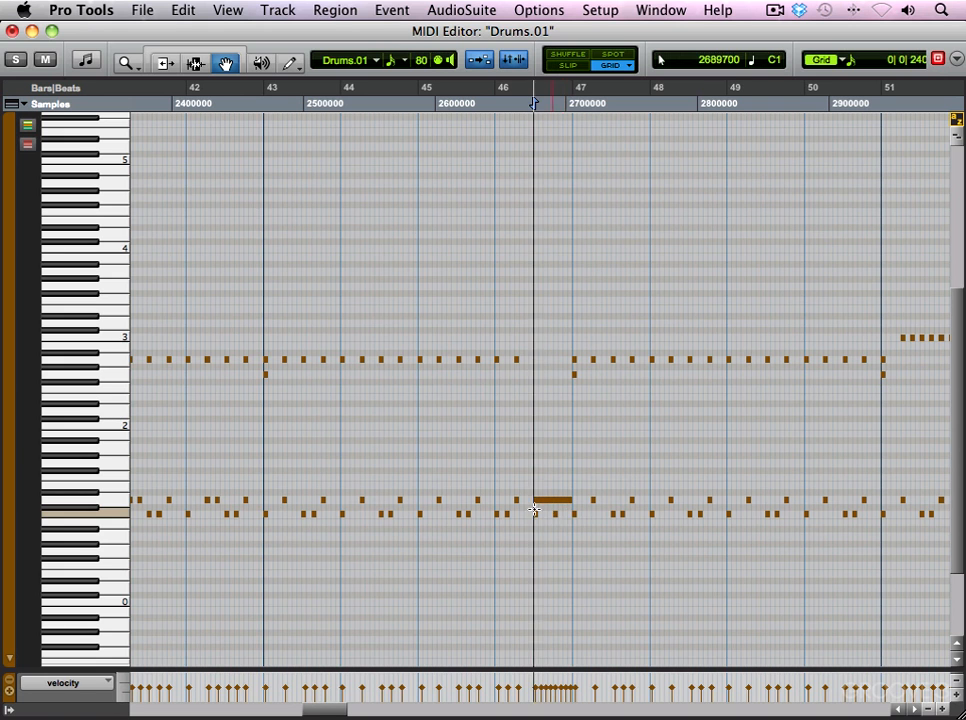
{"action": "left_click", "coordinate": [263, 394]}
{"action": "key", "text": "space"}
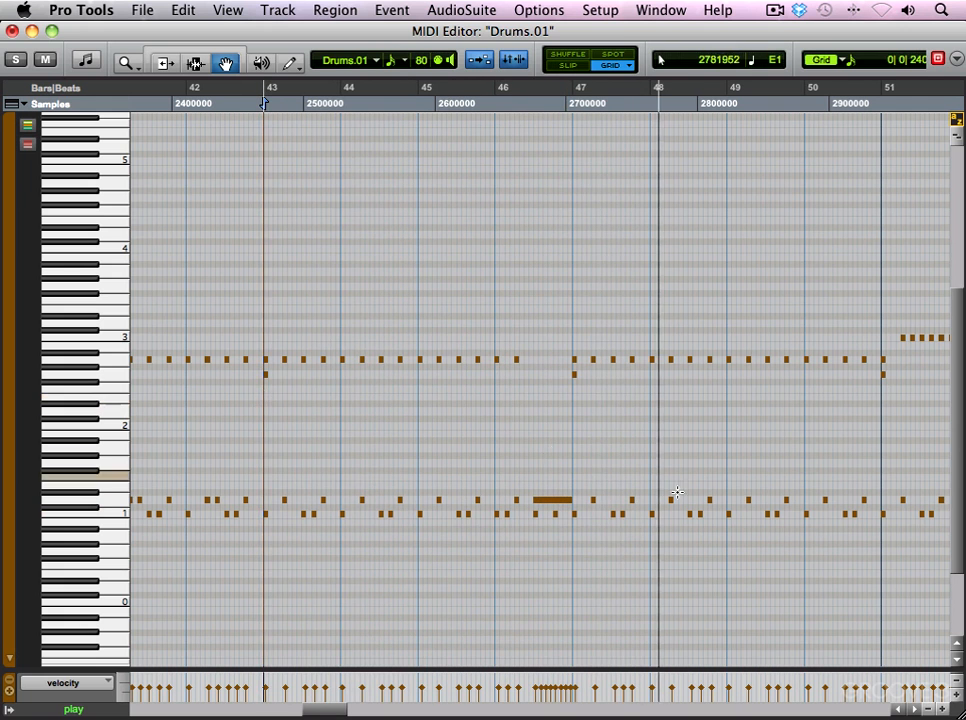
{"action": "key", "text": "space"}
Add D1 hits on the second half of beat 2 in bars 49 and 50, and play from bar 49
{"action": "left_click", "coordinate": [759, 505]}
{"action": "key", "text": "space"}
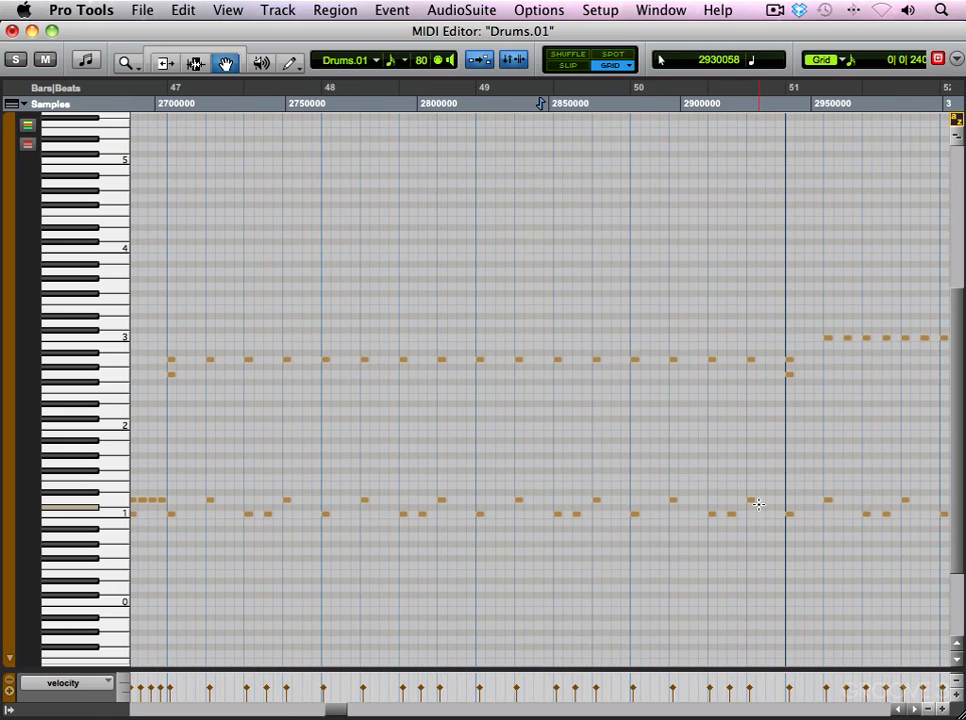
{"action": "left_click", "coordinate": [528, 500]}
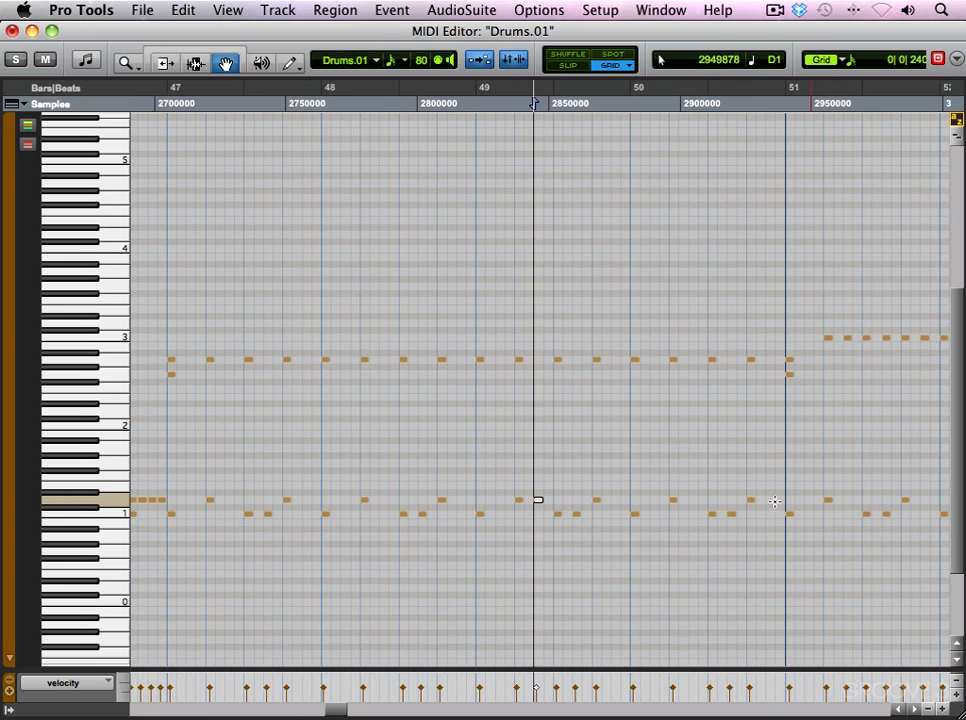
{"action": "left_click", "coordinate": [694, 502]}
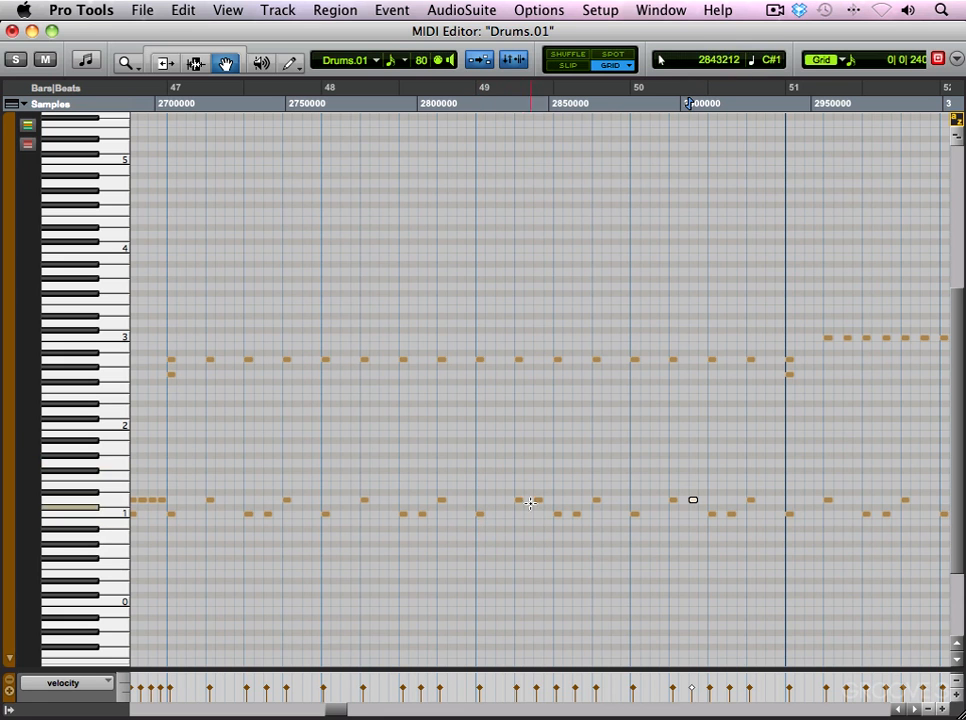
{"action": "left_click", "coordinate": [479, 446]}
{"action": "key", "text": "space"}
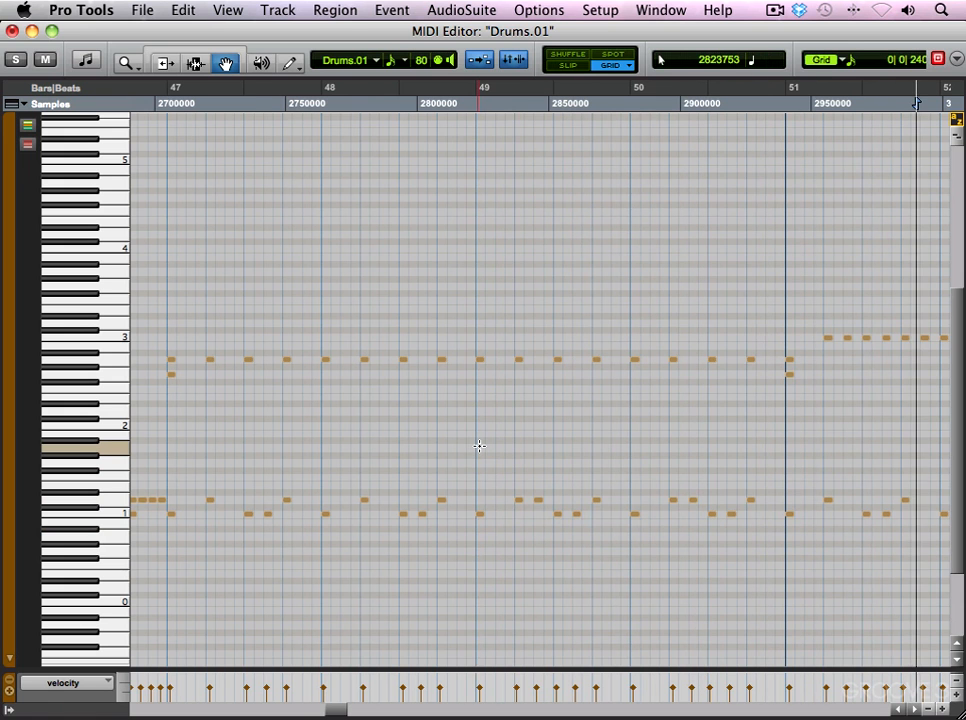
Bring the arrangement through the Bridge into view in the Edit window, and open the first Chorus 2 drum region in the MIDI Editor
{"action": "key", "text": "super+bracketleft"}
{"action": "key", "text": "super+bracketleft"}
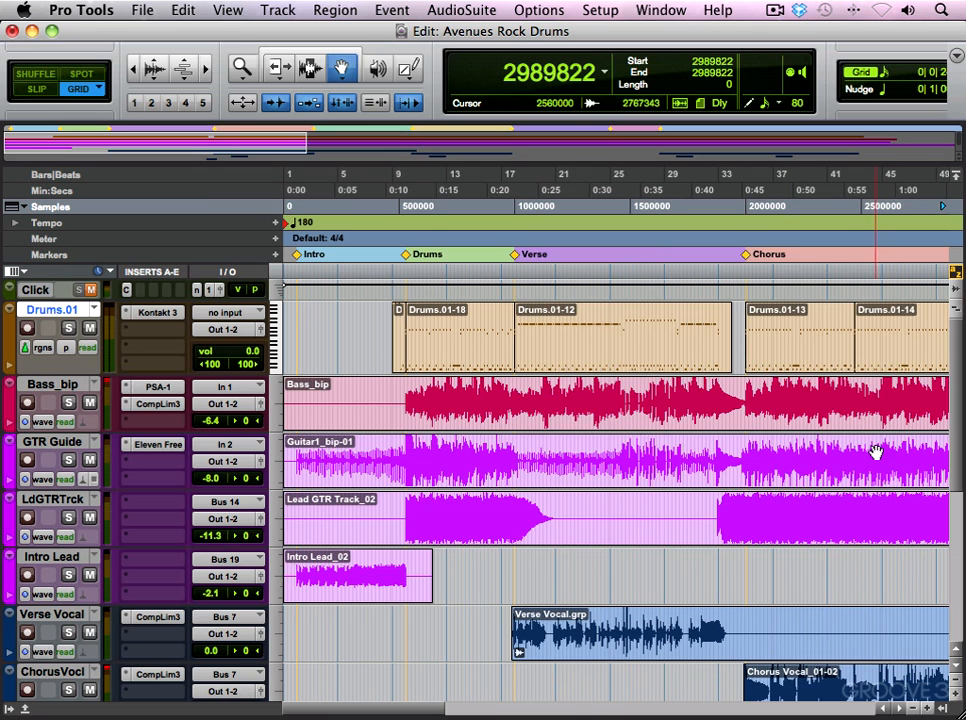
{"action": "key", "text": "super+bracketleft"}
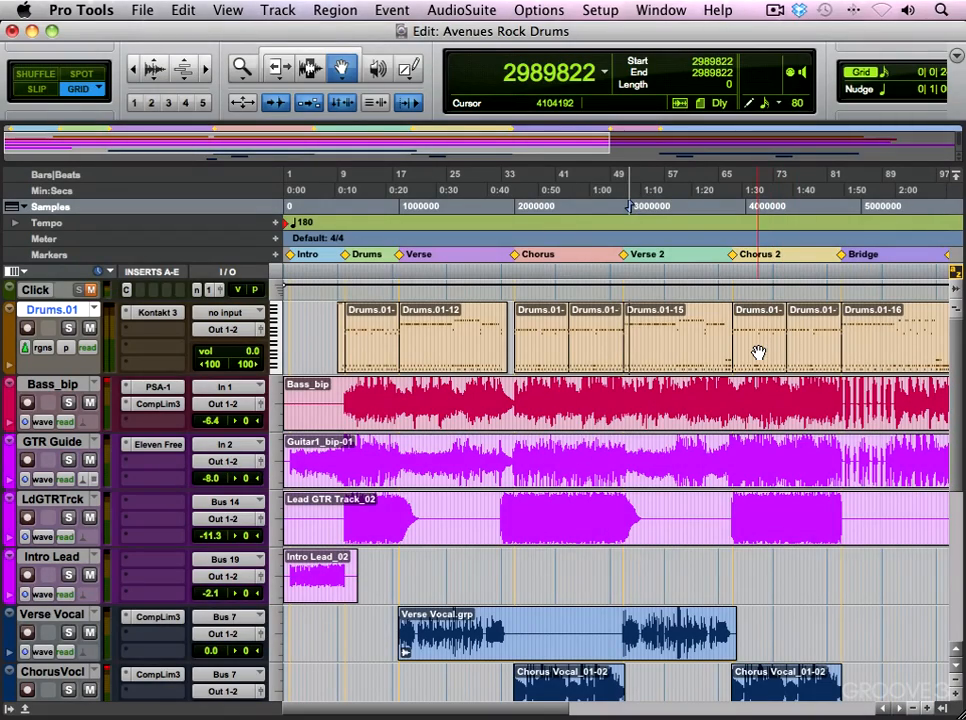
{"action": "double_click", "coordinate": [758, 353]}
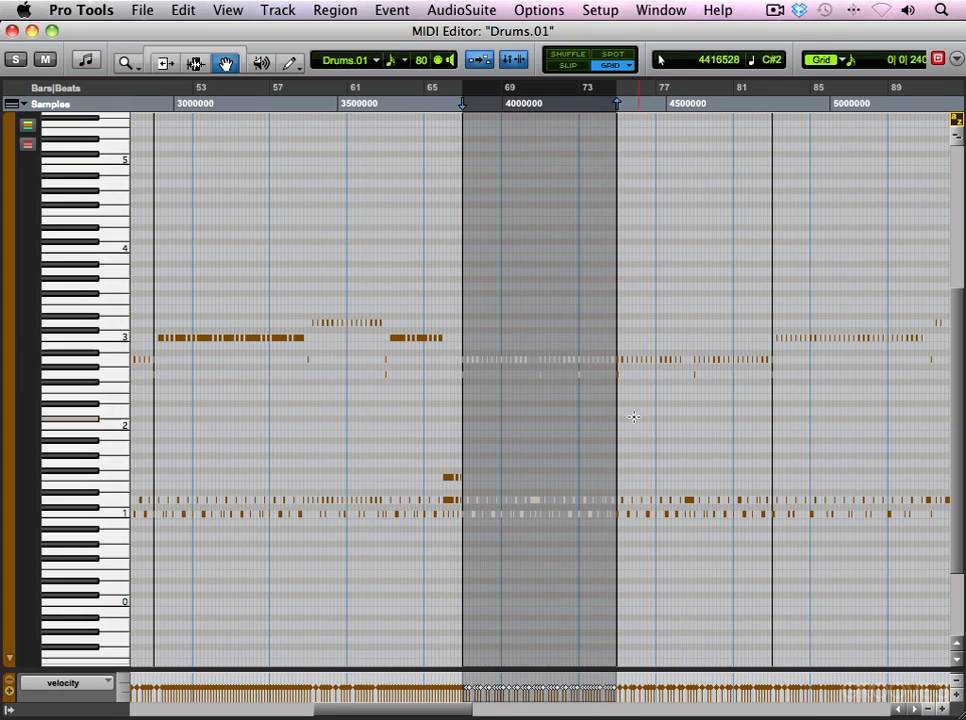
Examine the Chorus 2 drum notes from bar 67 to 75, including the bar 70 fill, for the edits made in the first chorus
{"action": "left_click", "coordinate": [520, 413]}
{"action": "key", "text": "t"}
{"action": "key", "text": "t"}
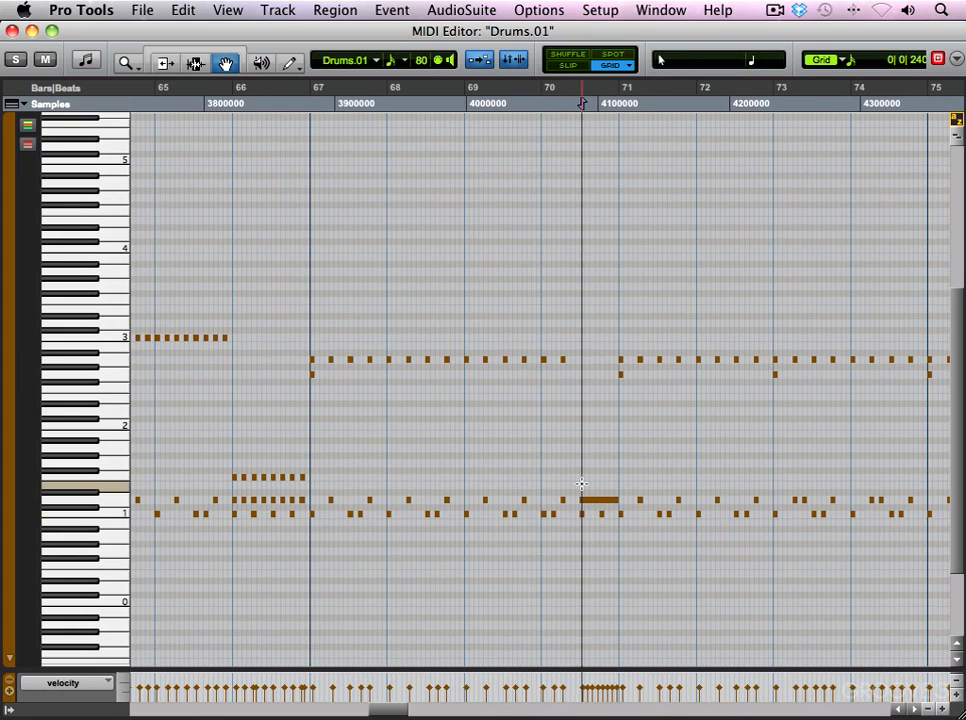
{"action": "key", "text": "t"}
{"action": "key", "text": "t"}
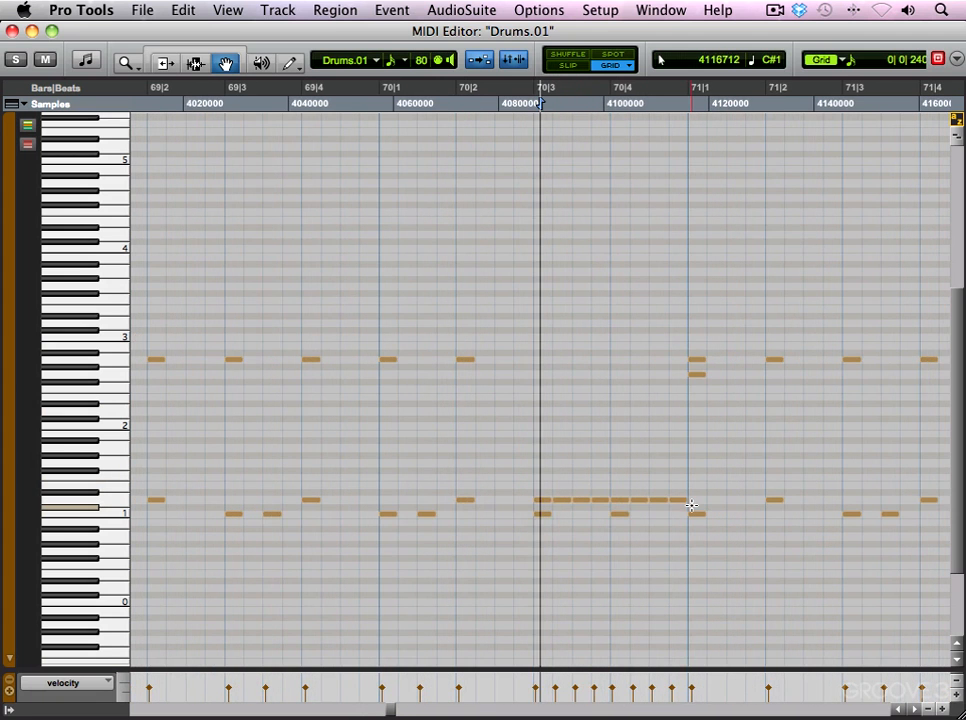
{"action": "key", "text": "r"}
{"action": "key", "text": "r"}
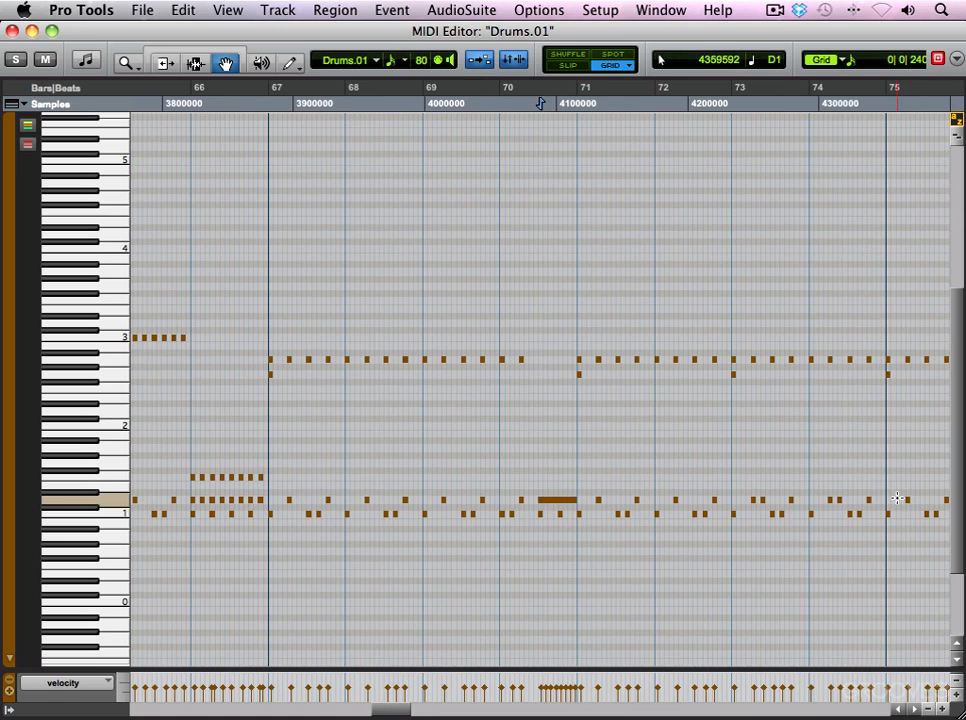
{"action": "key", "text": "r"}
{"action": "key", "text": "r"}
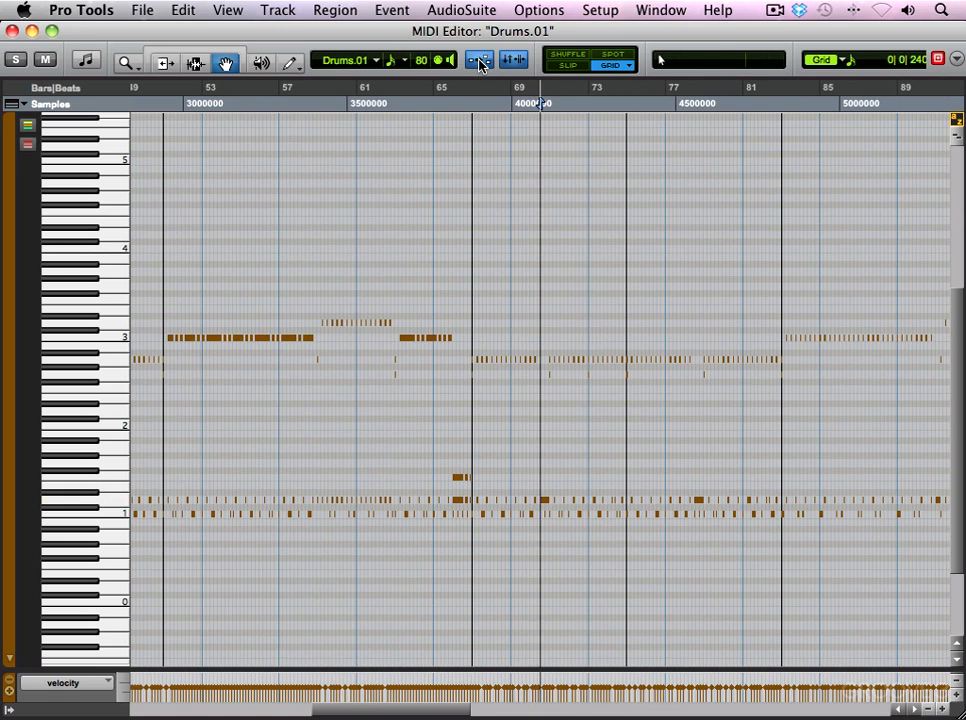
Turn off Mirrored MIDI Editing, and bring the drum part around bar 49 into closer view
{"action": "left_click", "coordinate": [480, 62]}
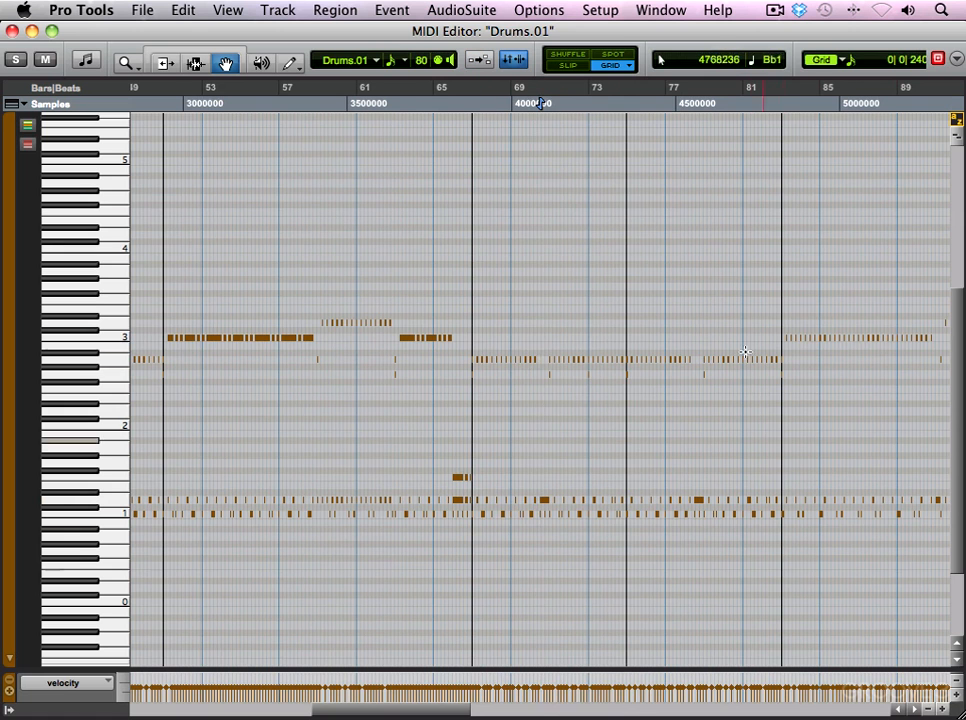
{"action": "key", "text": "r"}
{"action": "key", "text": "r"}
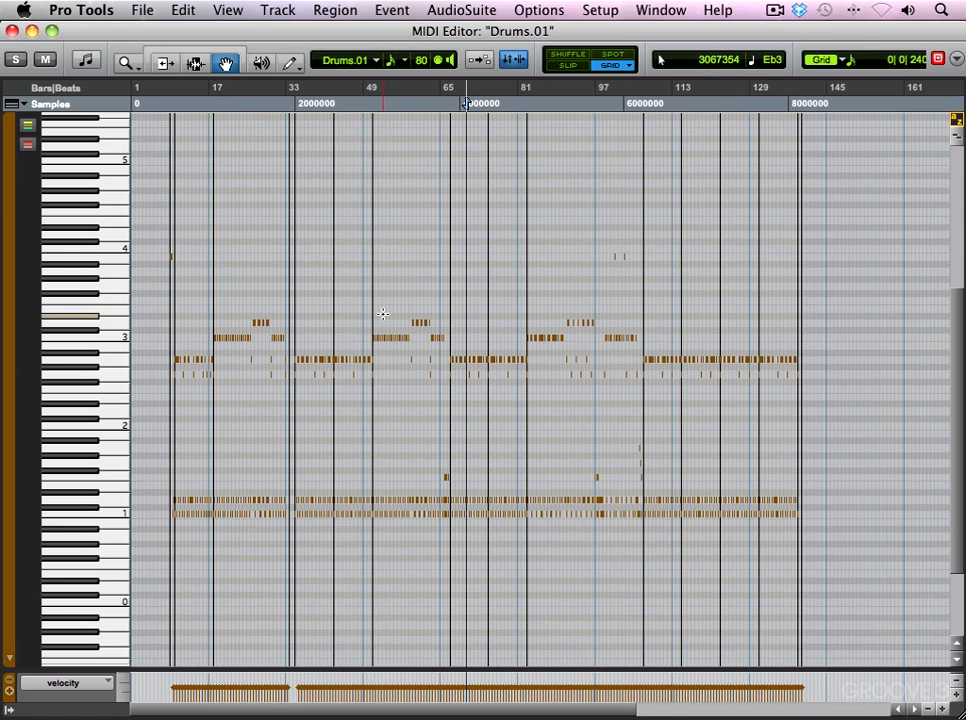
{"action": "key", "text": "t"}
{"action": "key", "text": "t"}
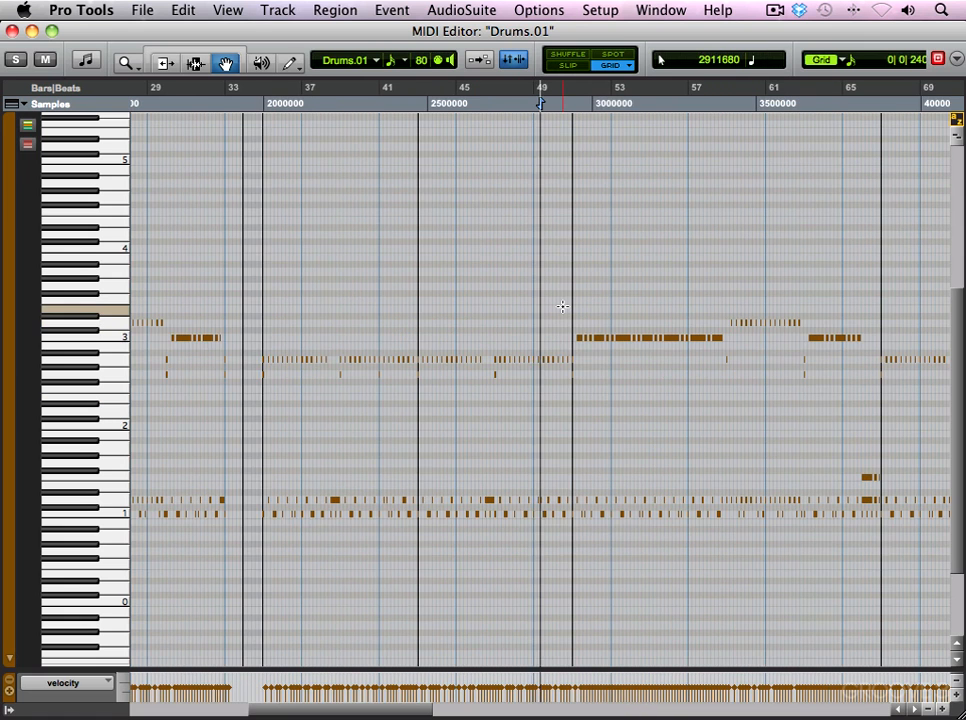